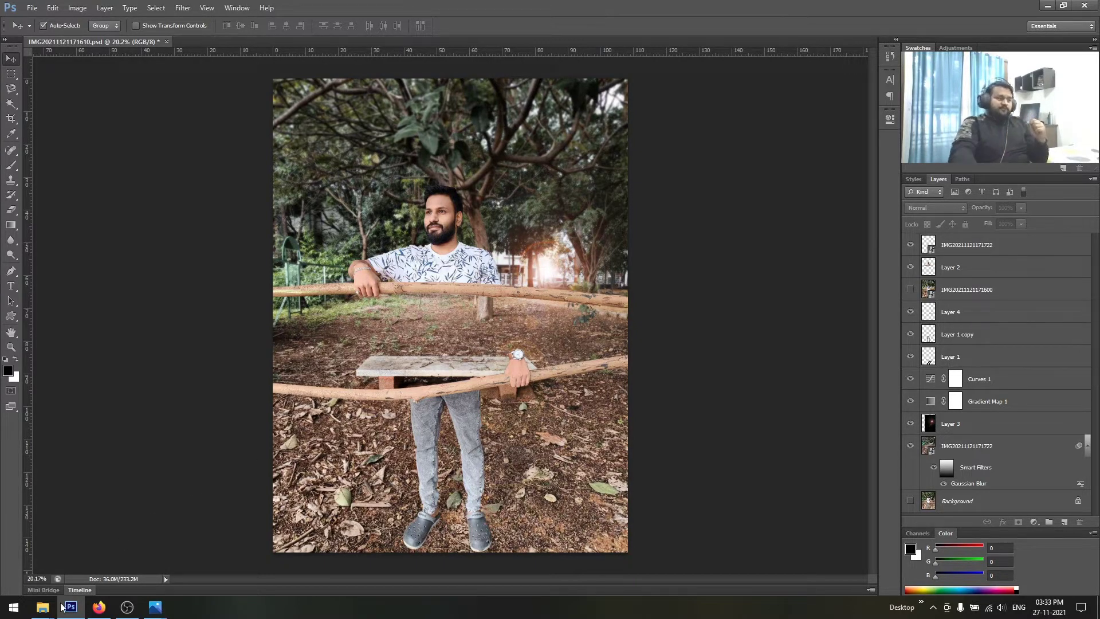
Open photos 171519 and 171600 in the Photos viewer and compare them.
left_click(39, 613)
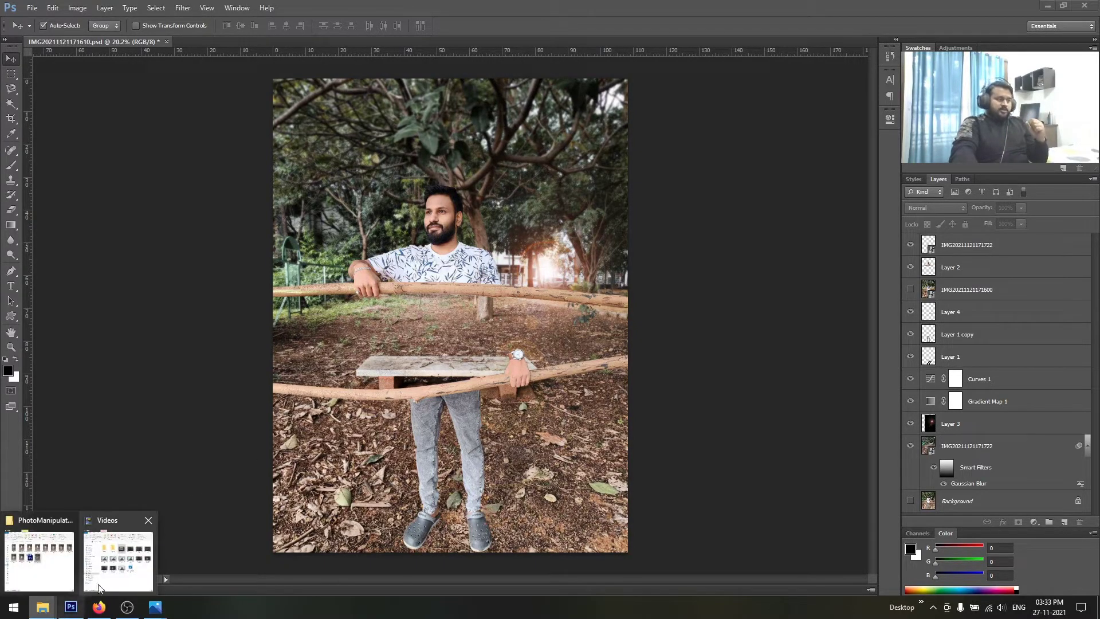
left_click(40, 558)
left_click(379, 215)
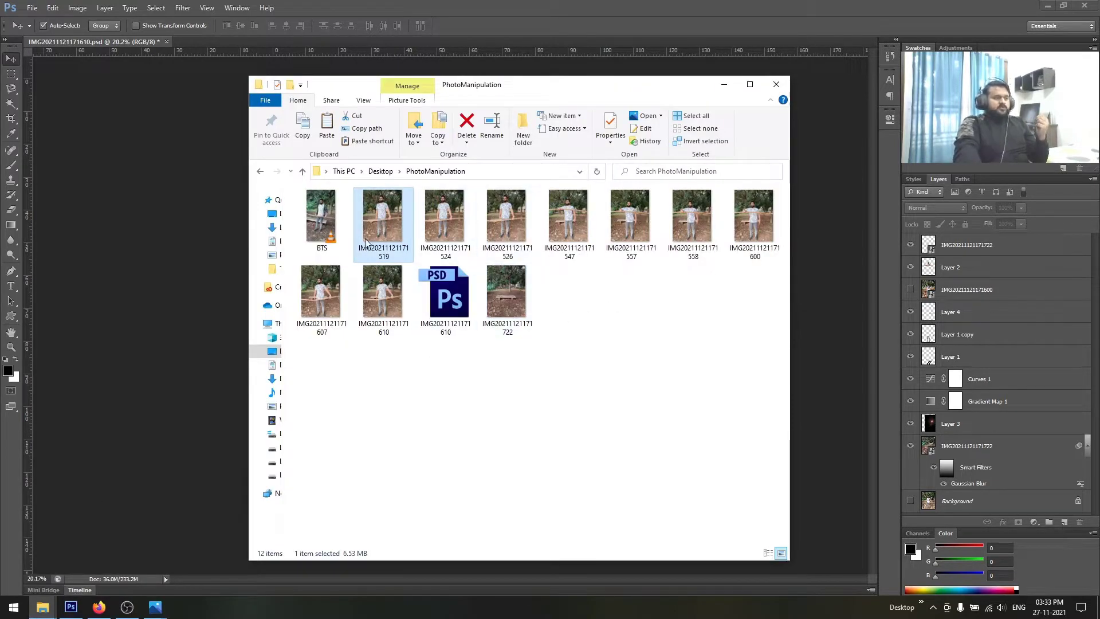
double_click(381, 213)
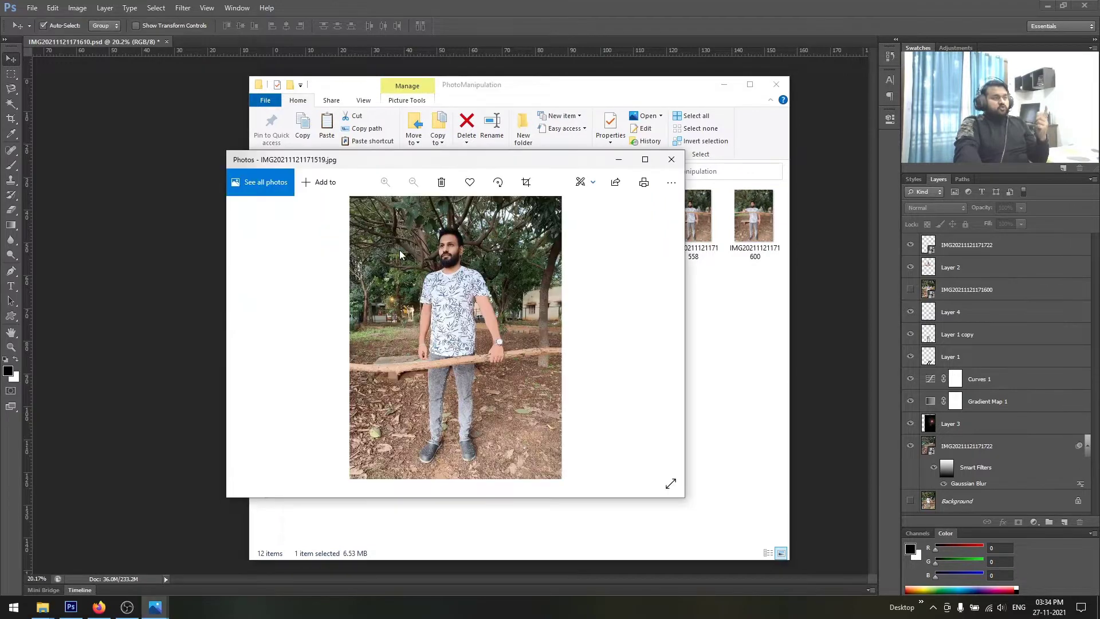
left_click_drag(259, 141, 254, 141)
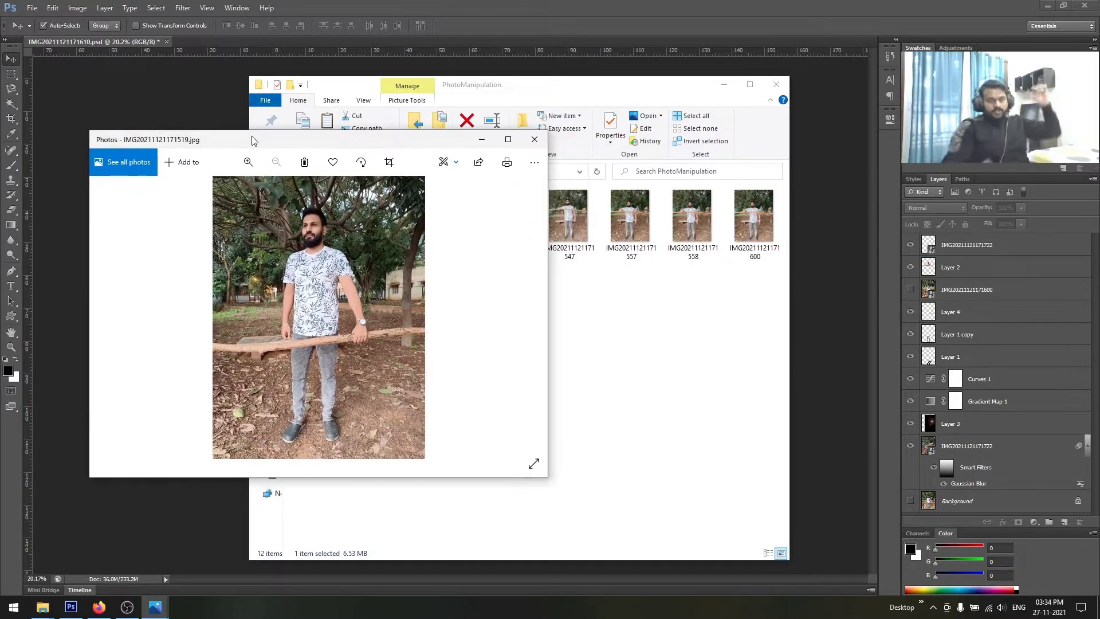
left_click(753, 225)
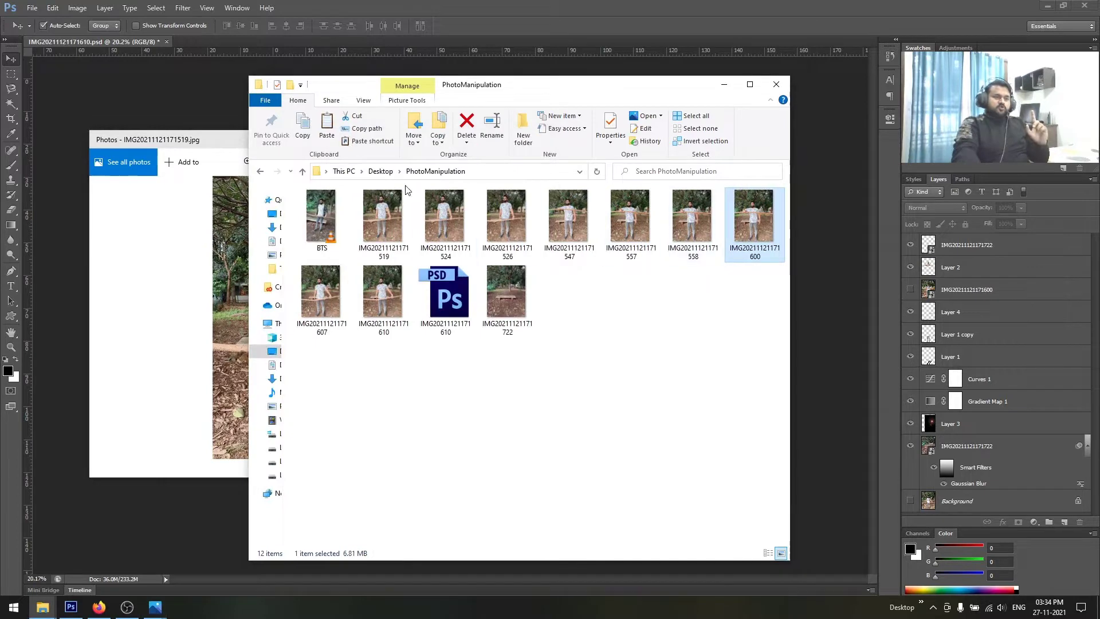
key("Return")
key("alt+Tab")
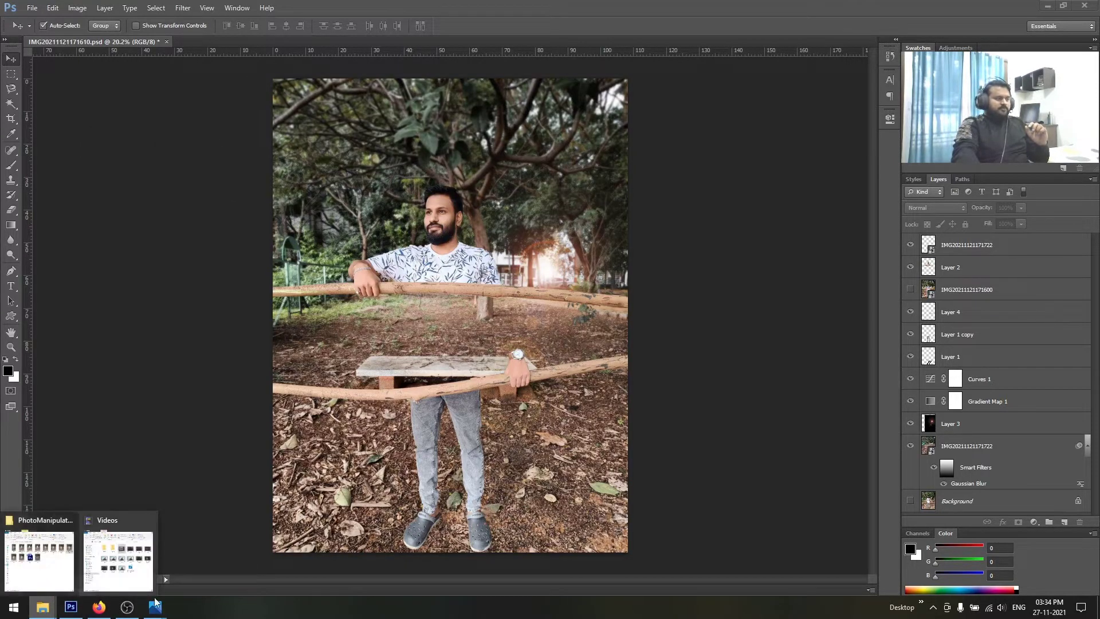
mouse_move(155, 607)
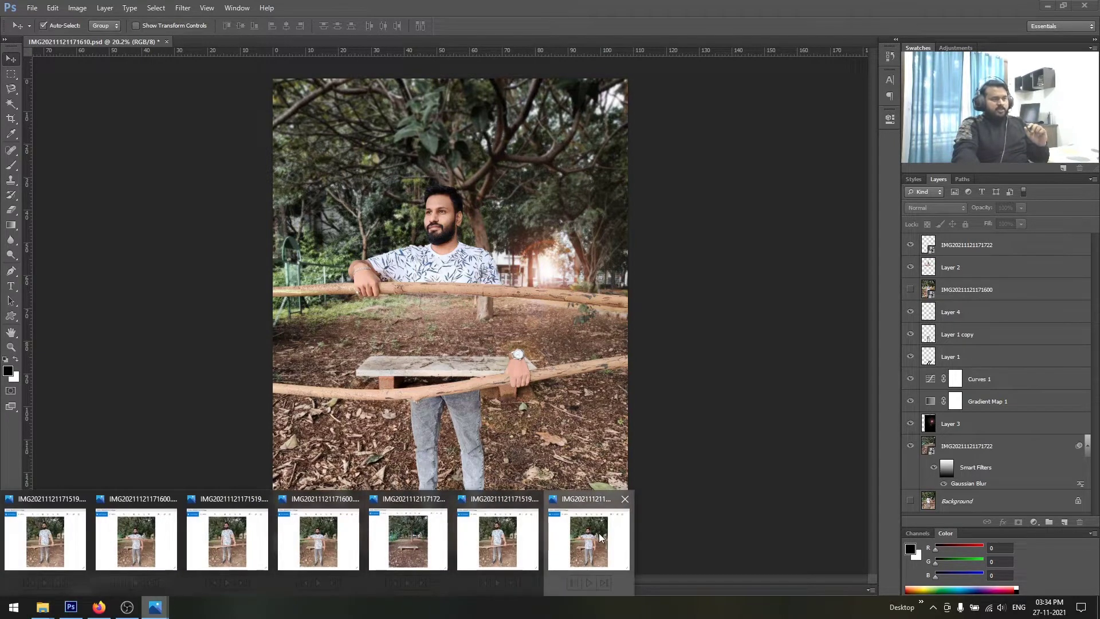
left_click(603, 537)
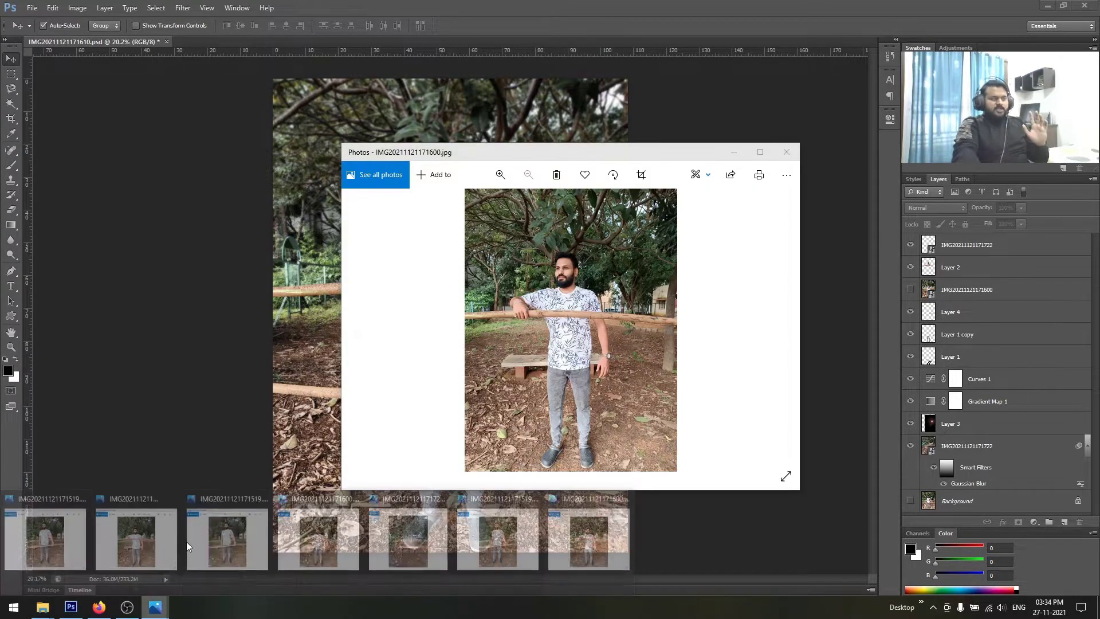
left_click(313, 547)
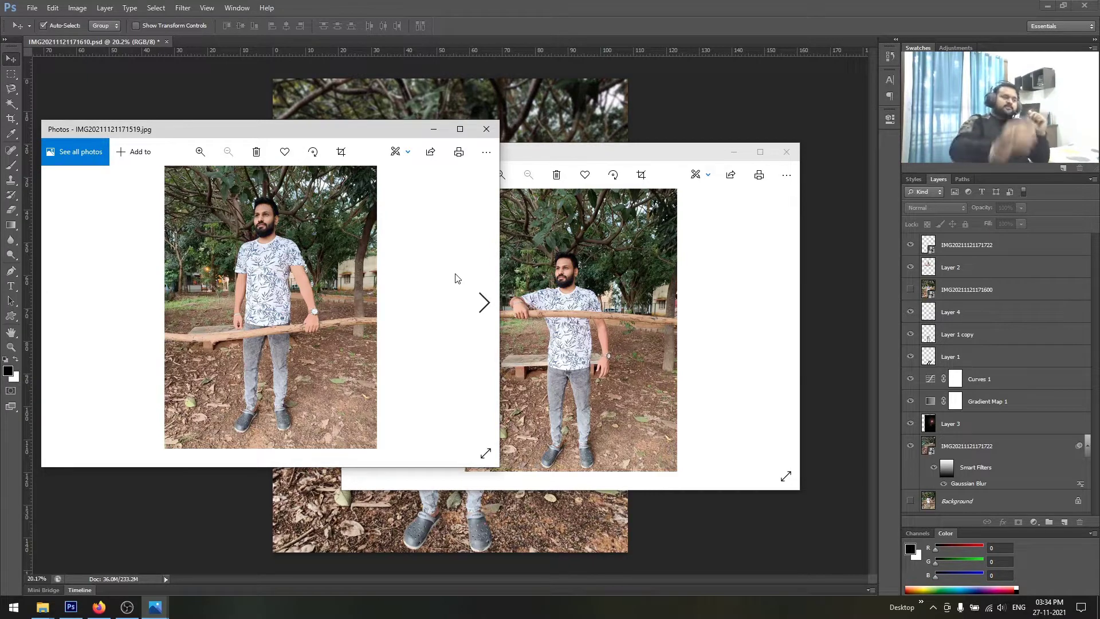
View the empty bench photo 171722 enlarged, close it, and select BTS.mp4.
left_click(55, 613)
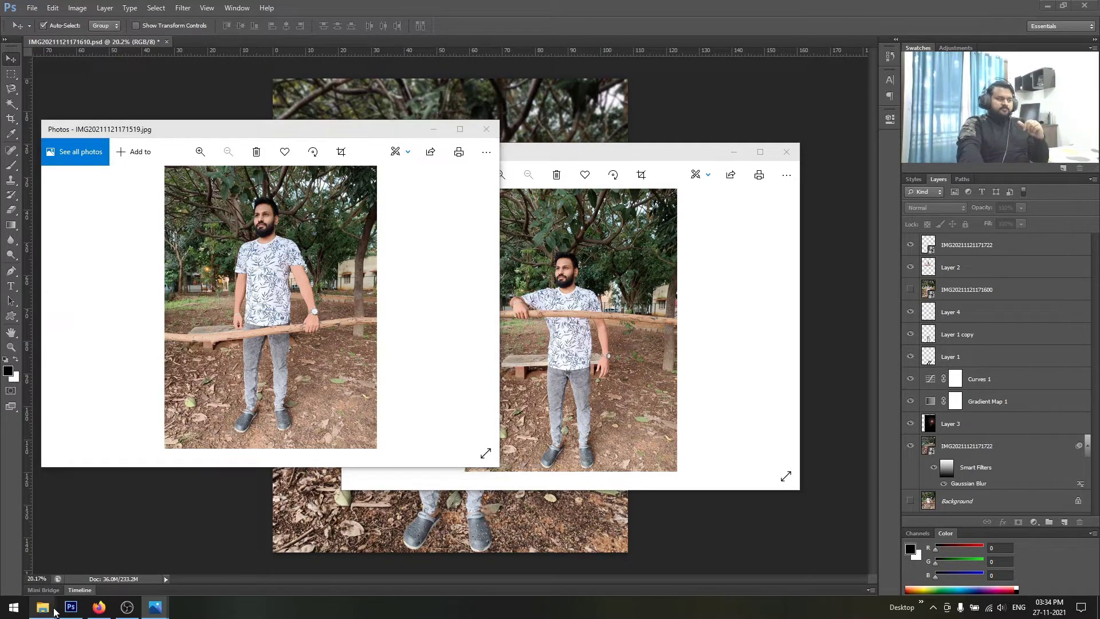
left_click(39, 561)
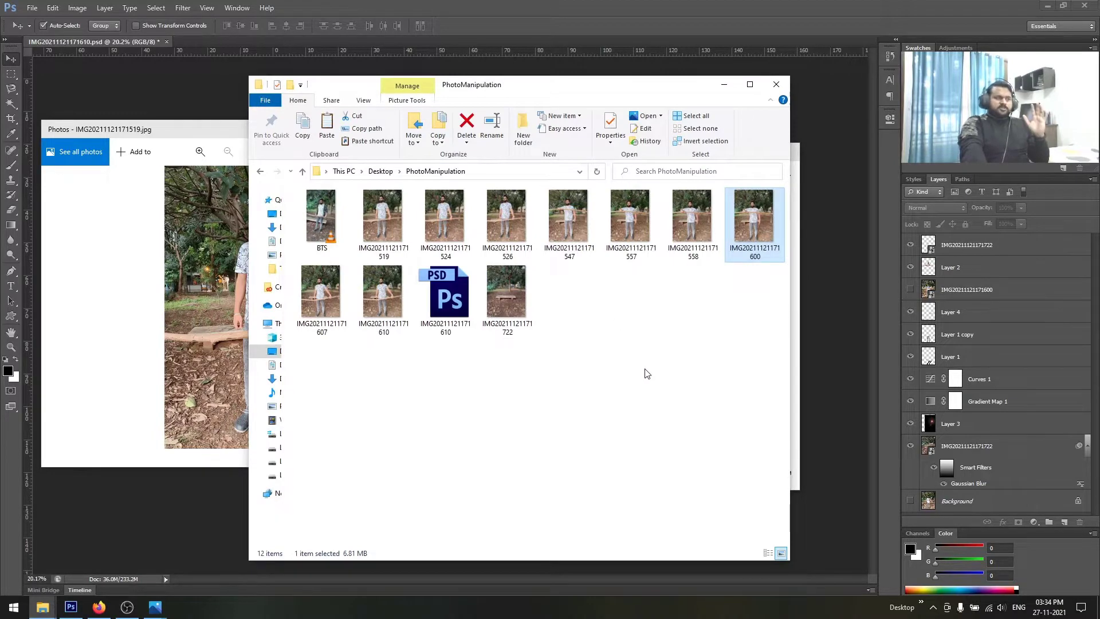
double_click(511, 291)
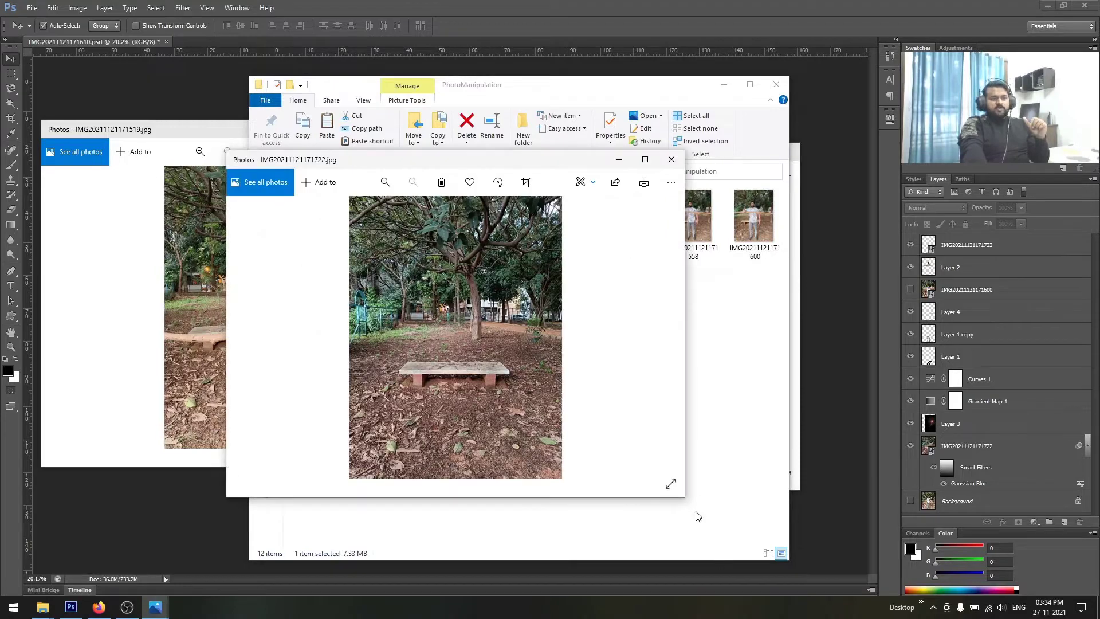
left_click_drag(686, 500, 750, 547)
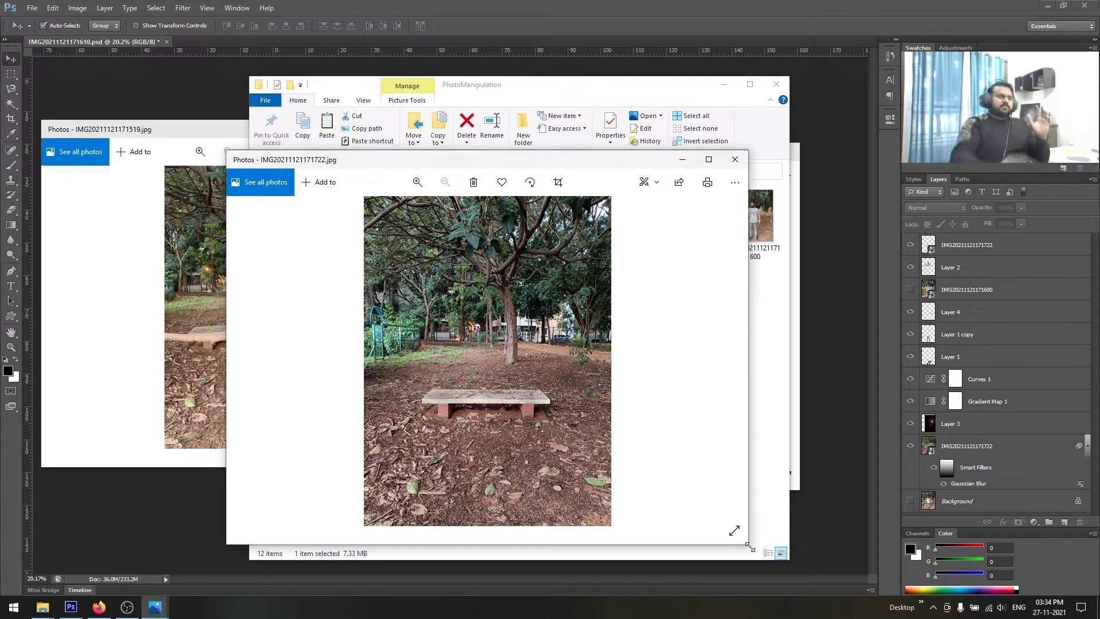
left_click(735, 159)
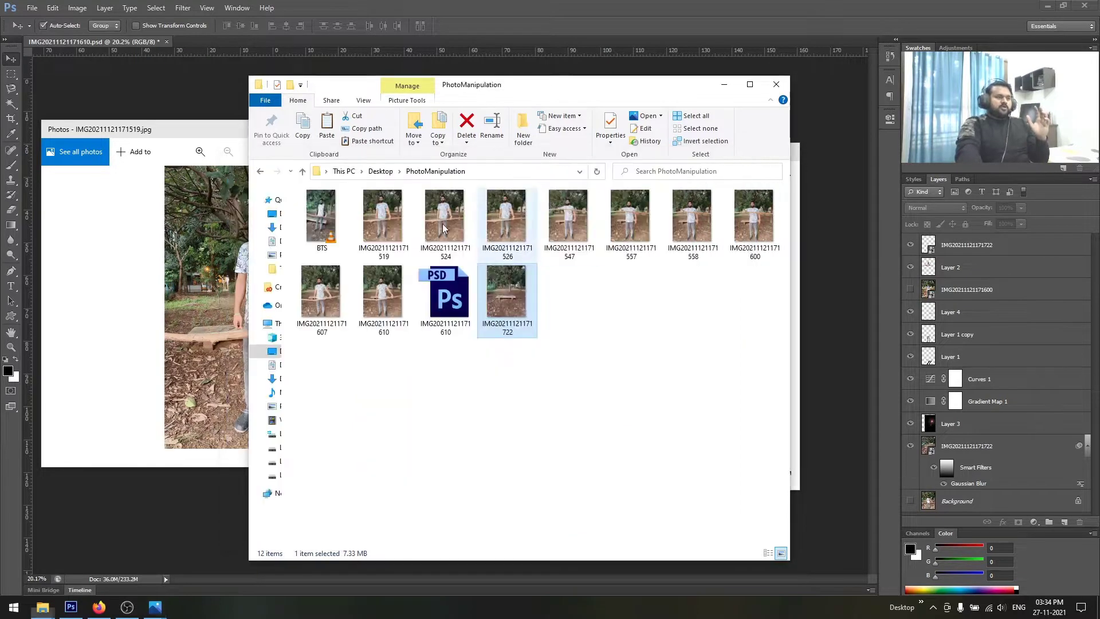
left_click(324, 203)
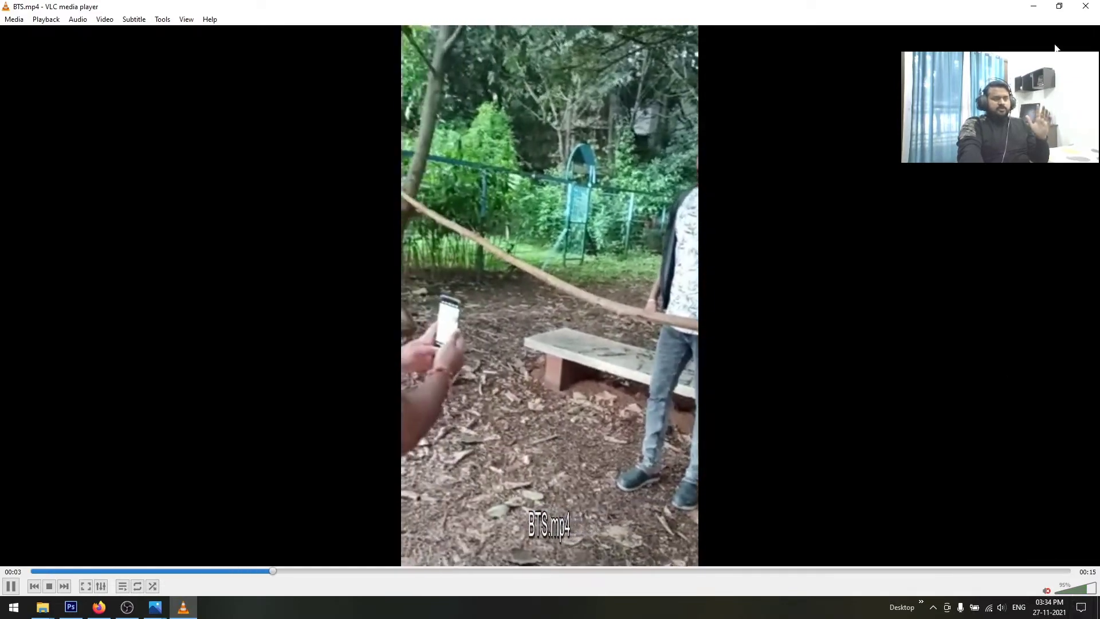
Watch the 15-second BTS.mp4 clip in VLC, resizing the window, and close it.
right_click(1041, 26)
left_click(1057, 14)
left_click(1060, 7)
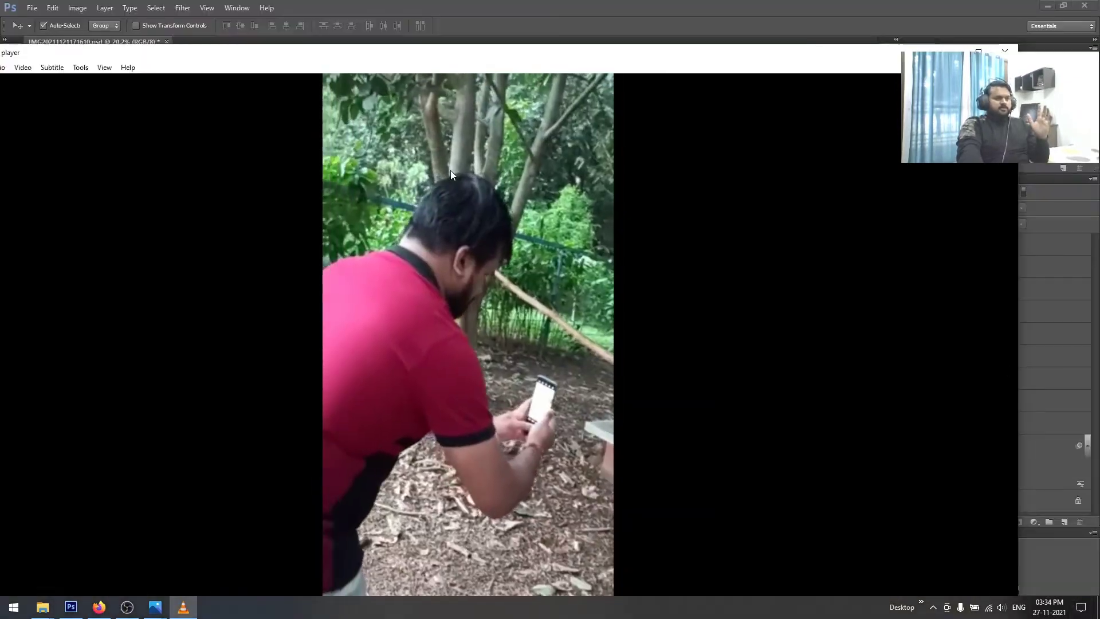
double_click(470, 40)
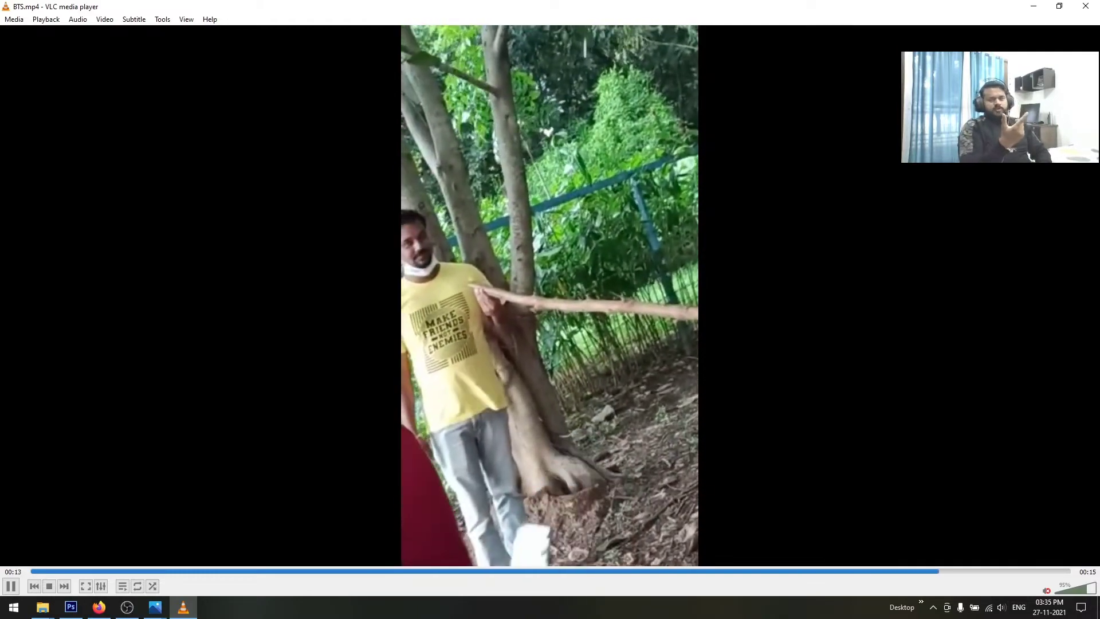
left_click(1086, 6)
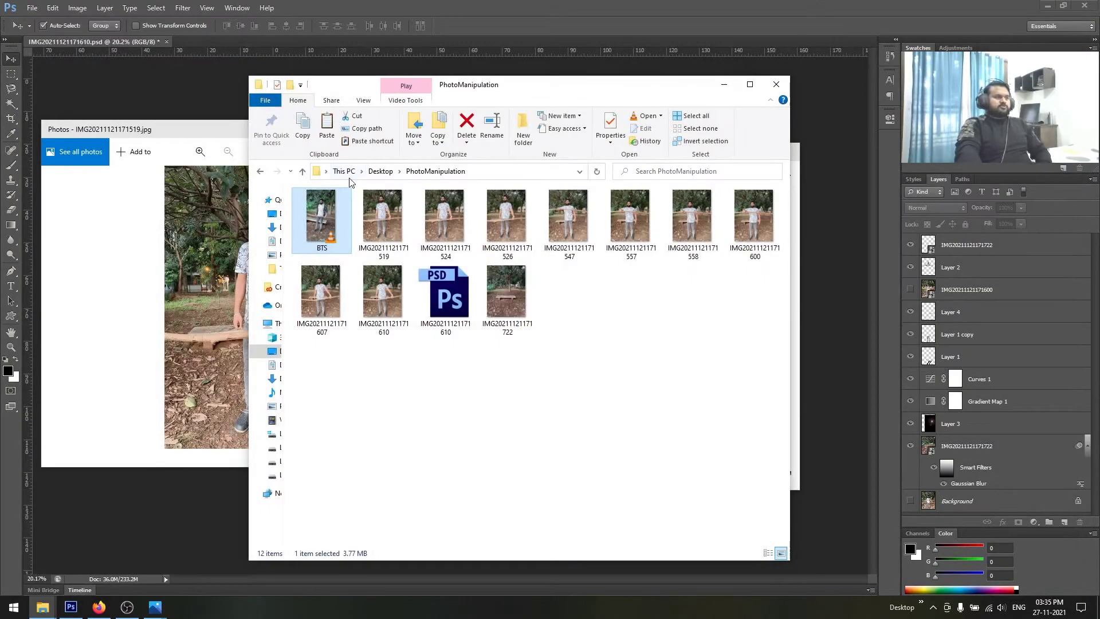
Close the Photoshop composite document without saving changes.
left_click(169, 43)
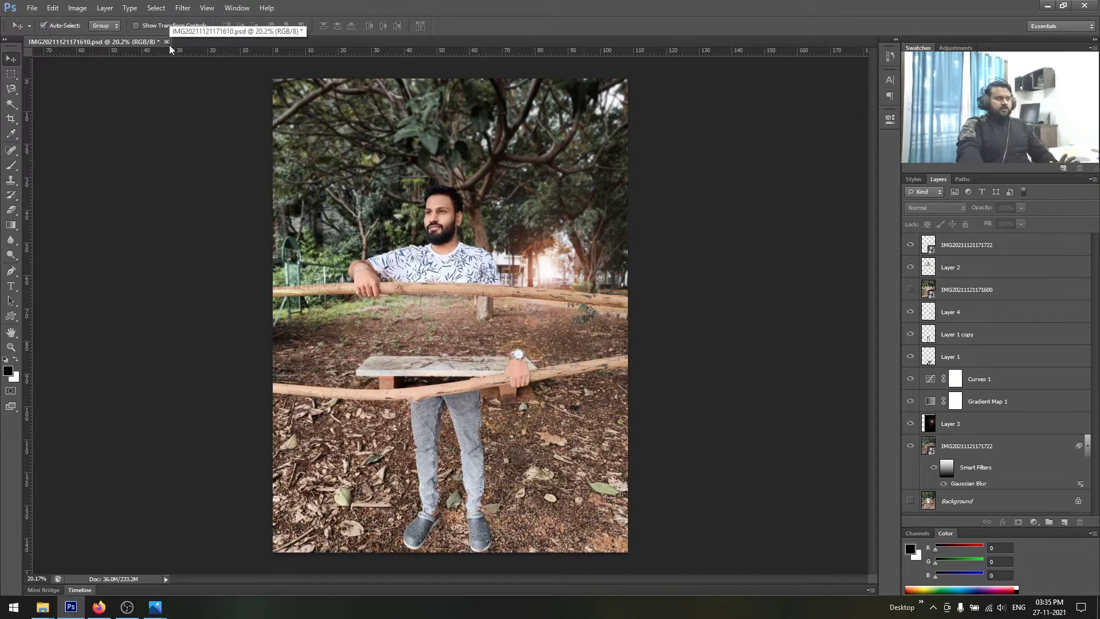
left_click(167, 42)
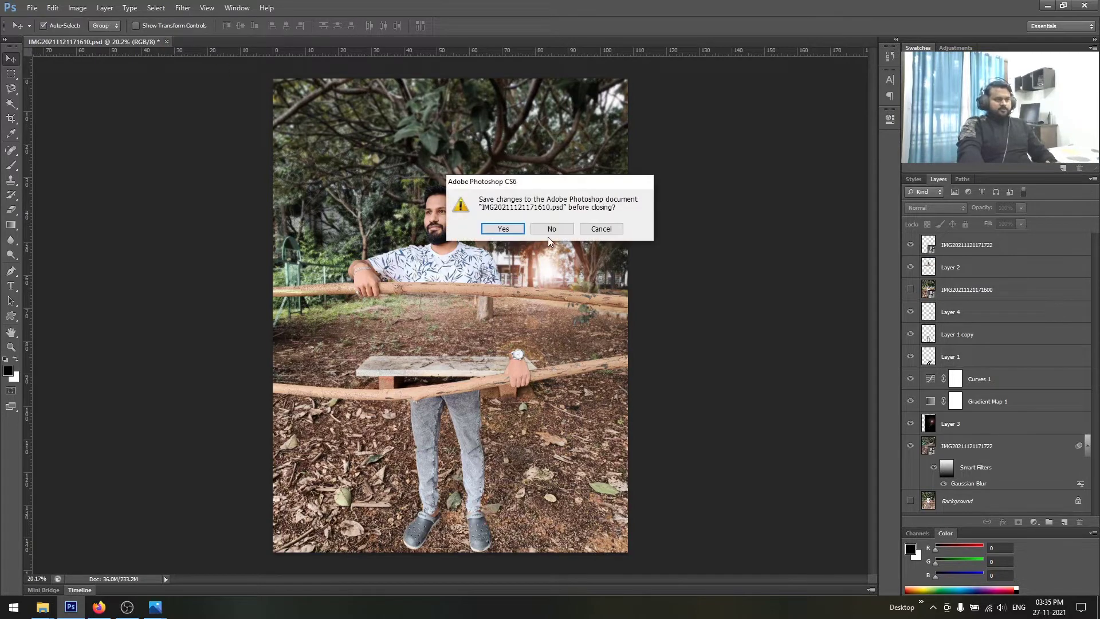
left_click(552, 229)
mouse_move(42, 607)
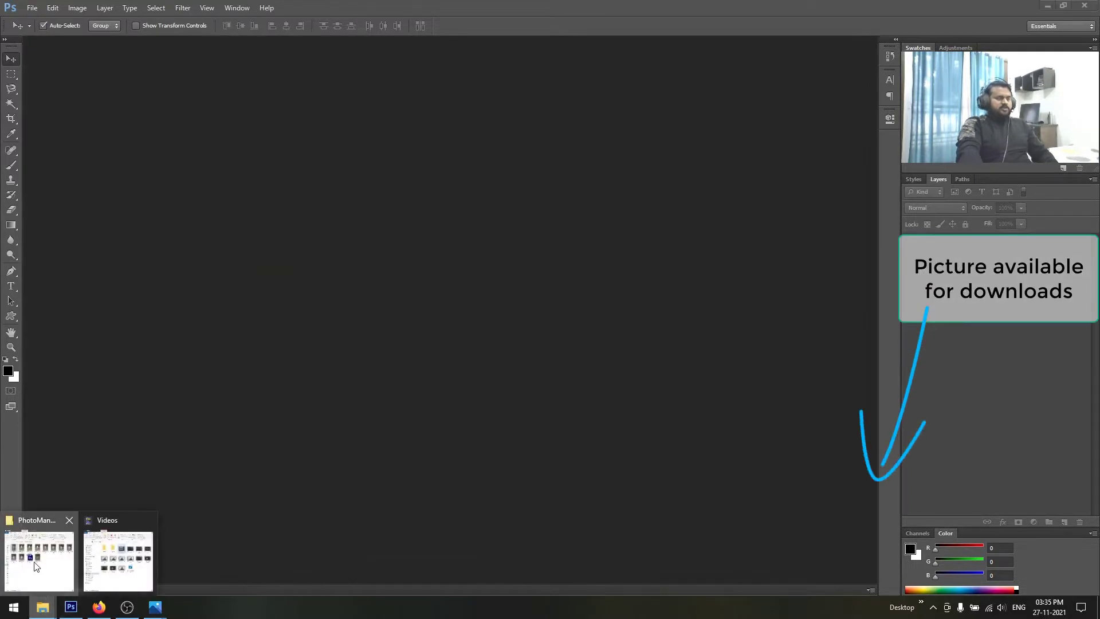
Drag IMG20211121171600.jpg and IMG20211121171610.jpg from Explorer into Photoshop.
left_click(39, 550)
left_click(570, 394)
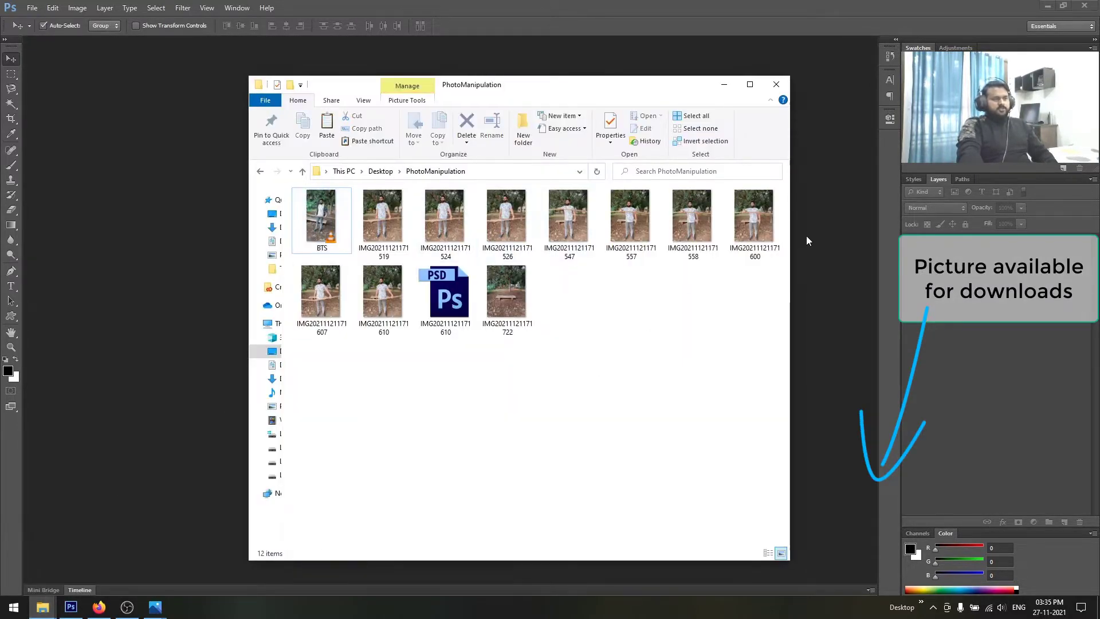
left_click(382, 292)
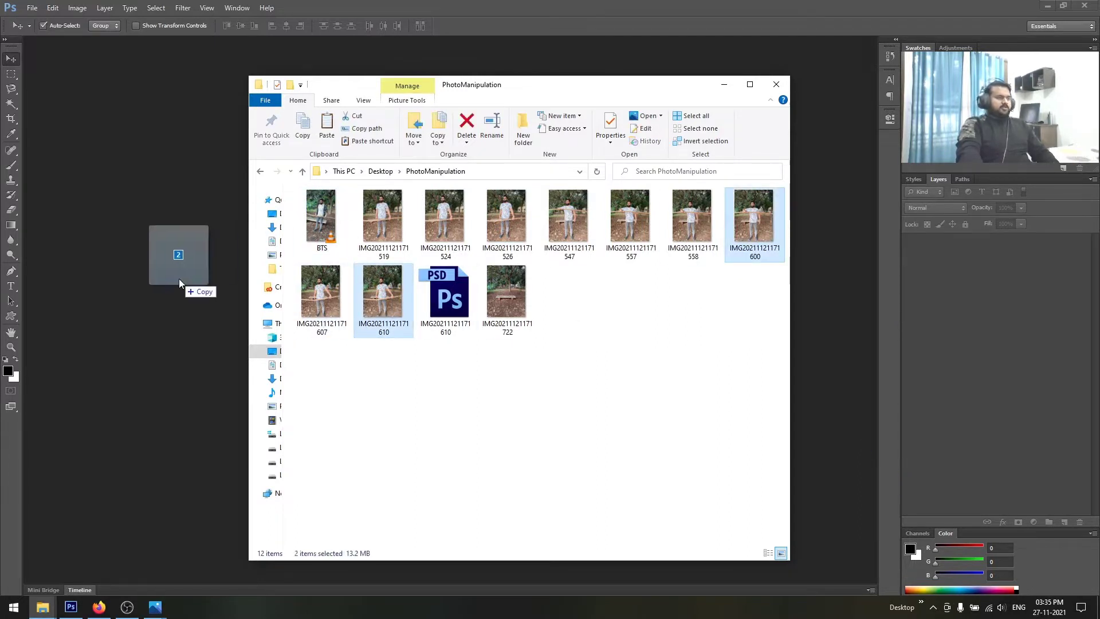
left_click_drag(751, 217, 179, 279)
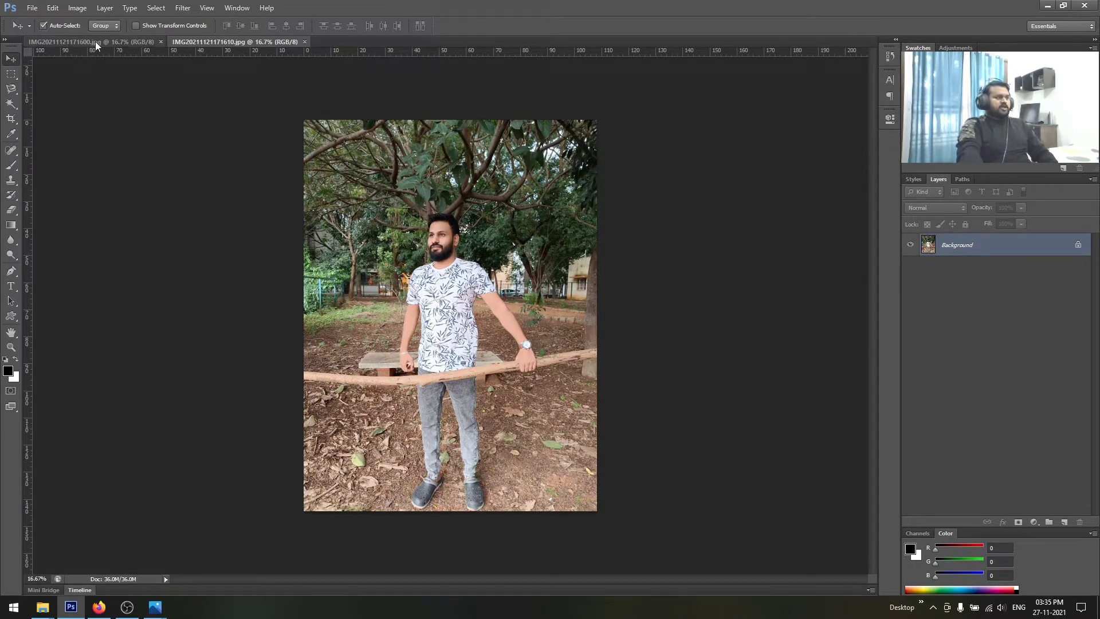
Compare the two photo tabs, settling on IMG20211121171610.jpg.
key("ctrl+Tab")
left_click(229, 43)
left_click(119, 43)
left_click(247, 44)
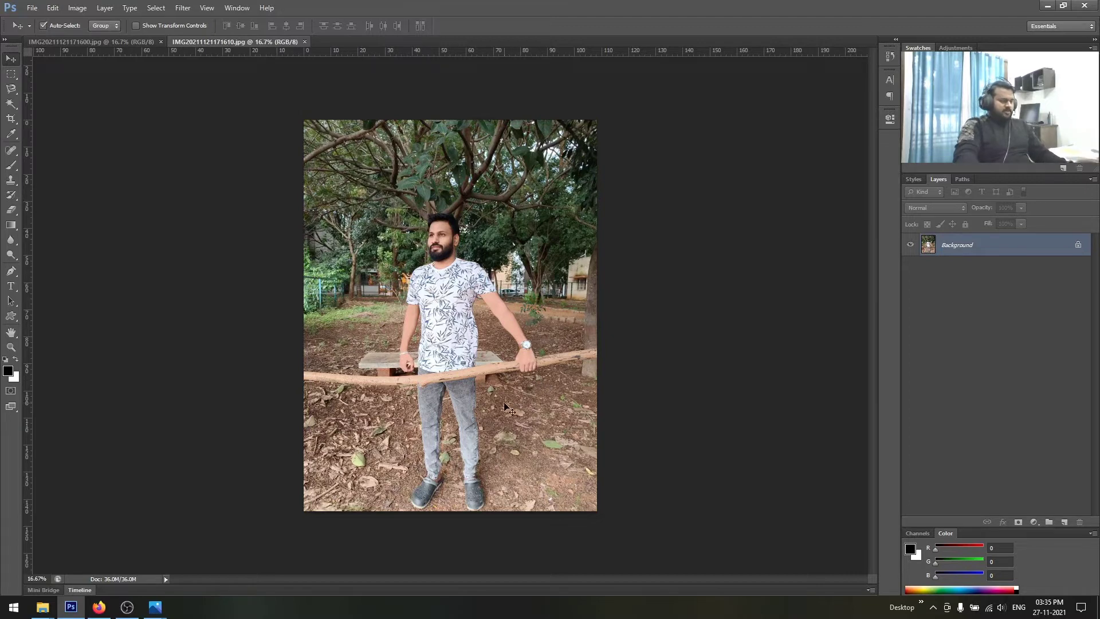
Zoom IMG20211121171610.jpg to about 32% and scroll down to the stick and legs.
scroll(518, 416, "up", 2)
scroll(518, 417, "up", 2)
scroll(518, 416, "up", 2)
scroll(518, 417, "up", 1)
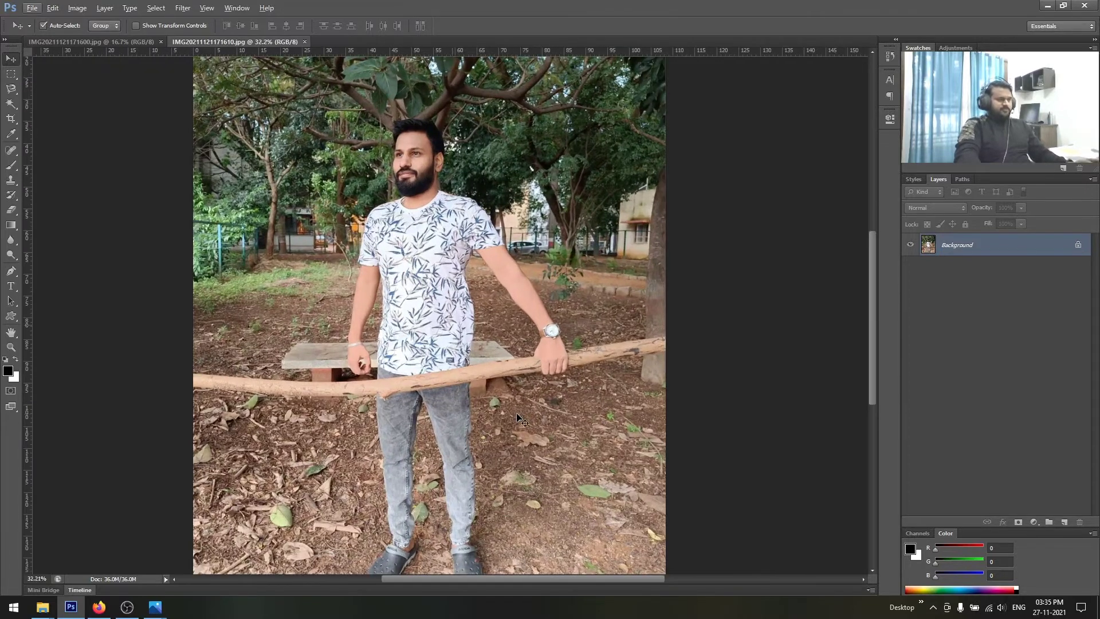
scroll(521, 412, "up", 1)
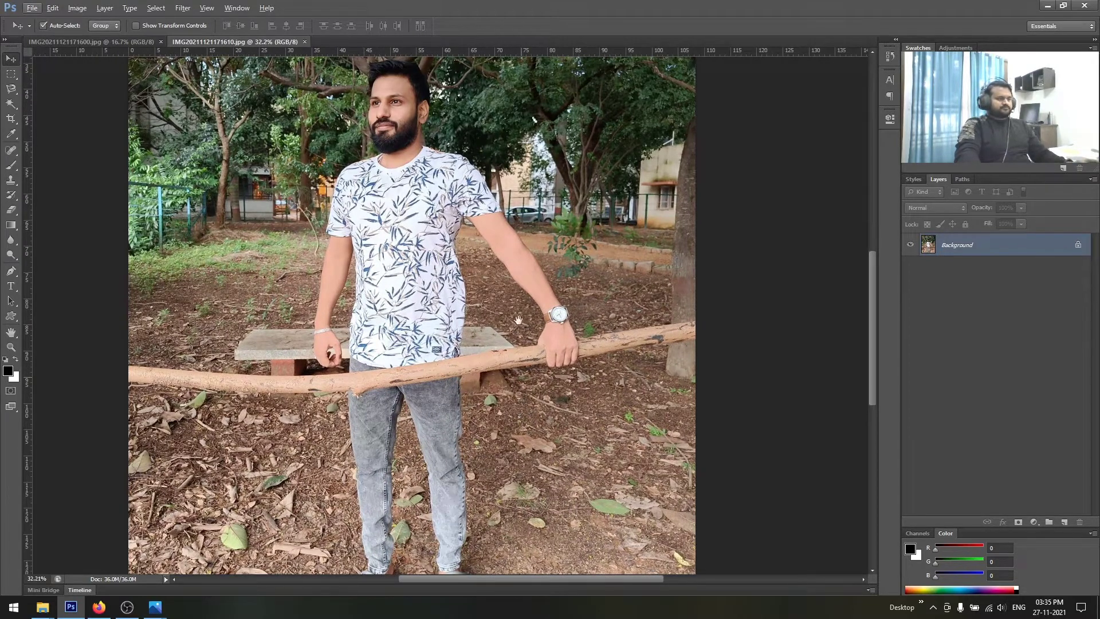
scroll(521, 276, "down", 3)
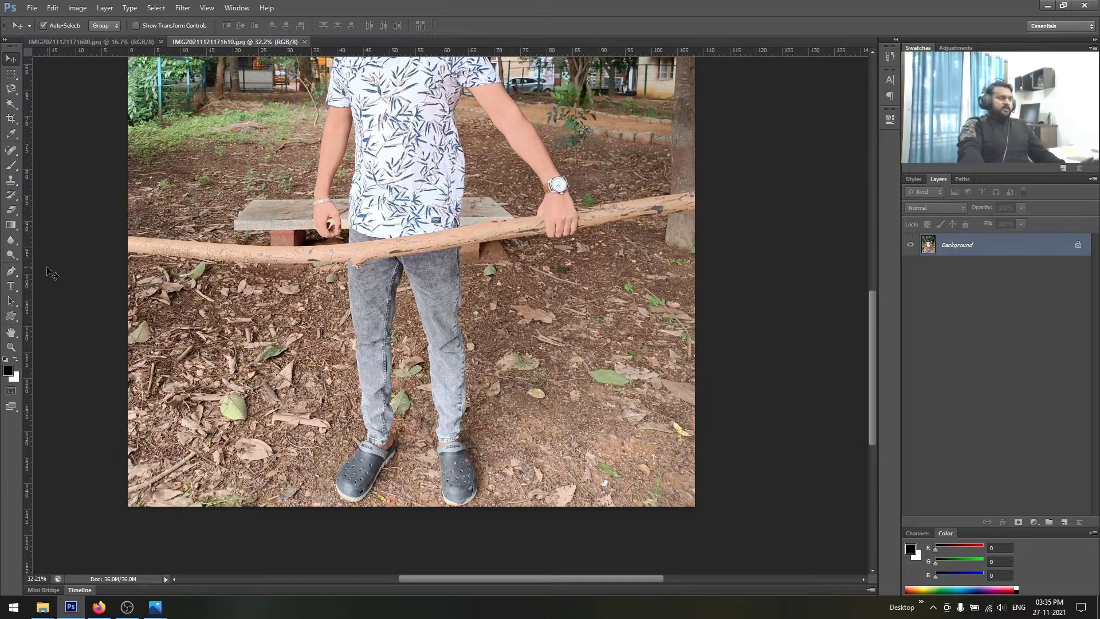
left_click(11, 272)
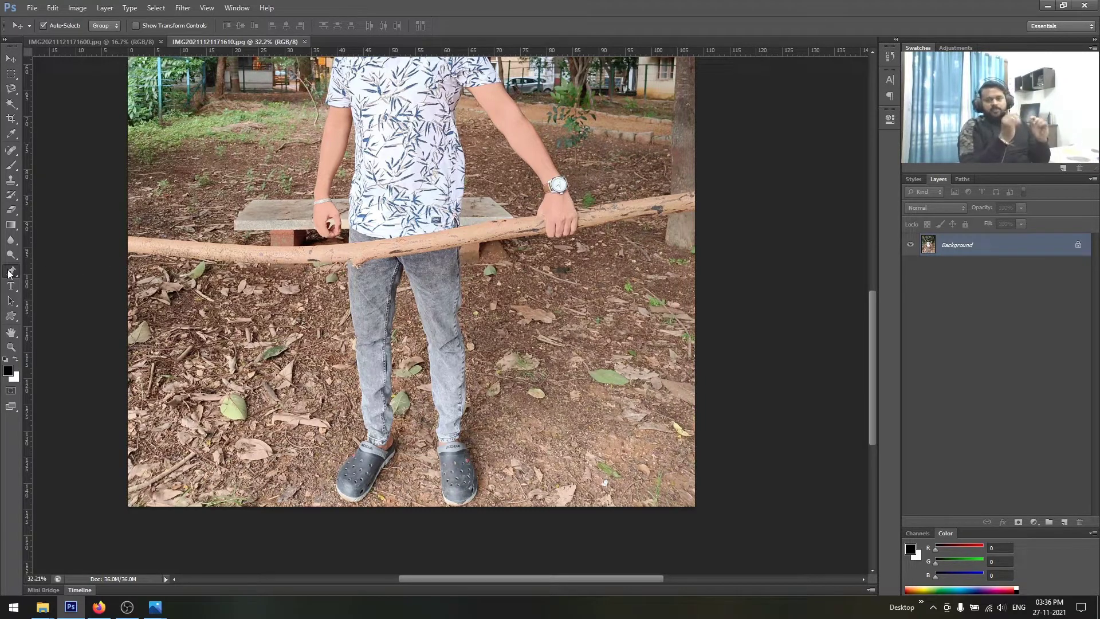
Select the Pen tool in Path mode to trace the stick.
left_click(10, 271)
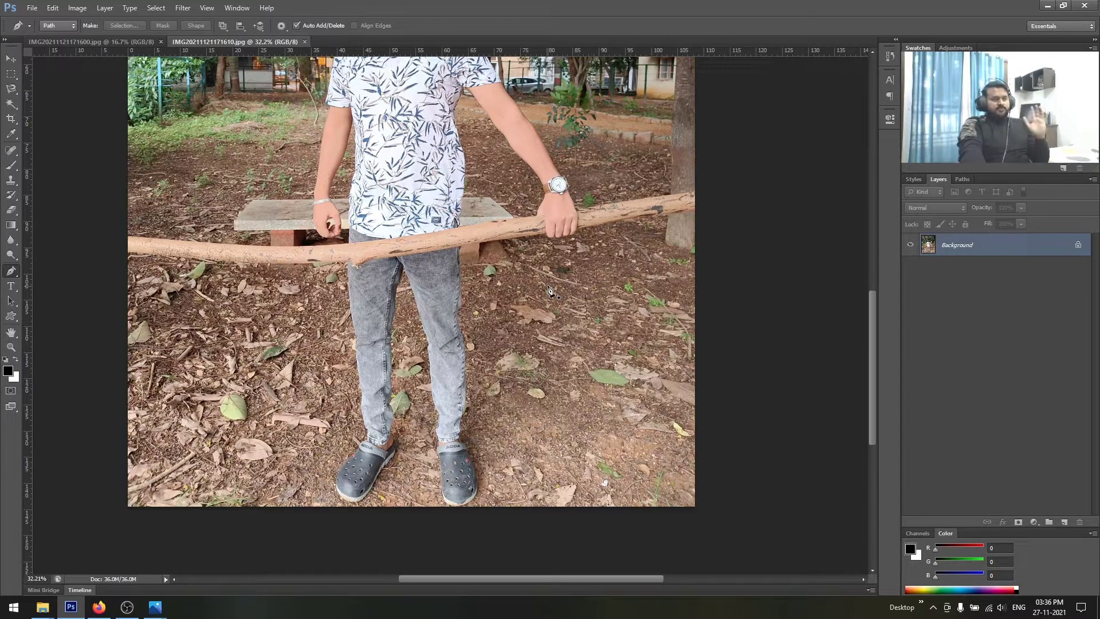
Start the path beside the watch, tracing the watch rim, log edges and knuckles.
left_click(579, 166)
scroll(553, 174, "up", 5)
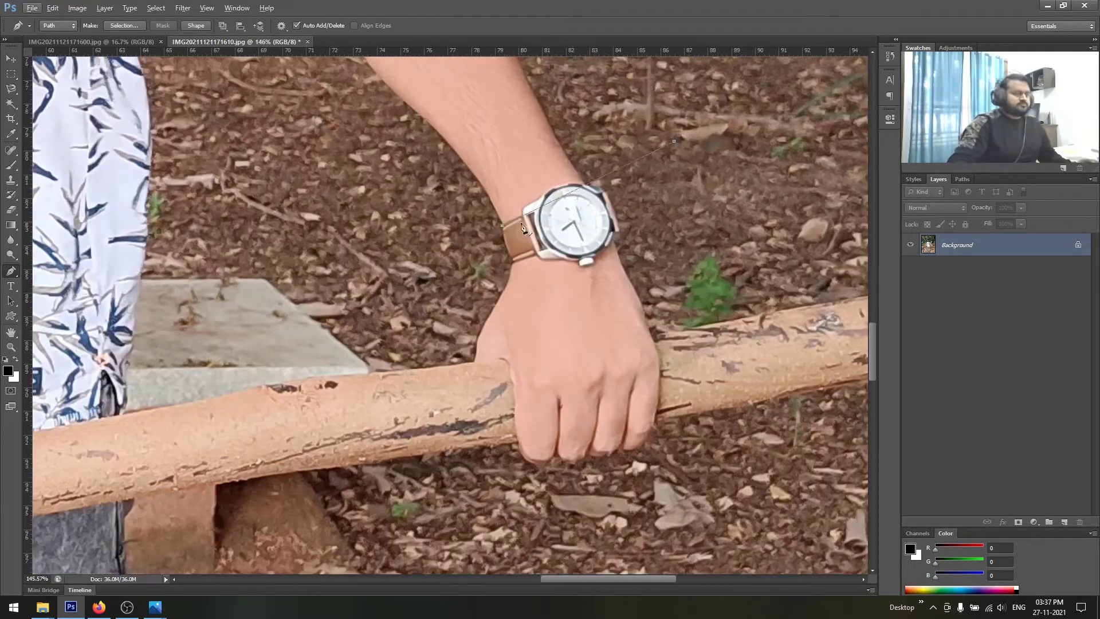
left_click_drag(501, 228, 525, 223)
left_click(527, 206)
left_click(541, 197)
left_click(556, 184)
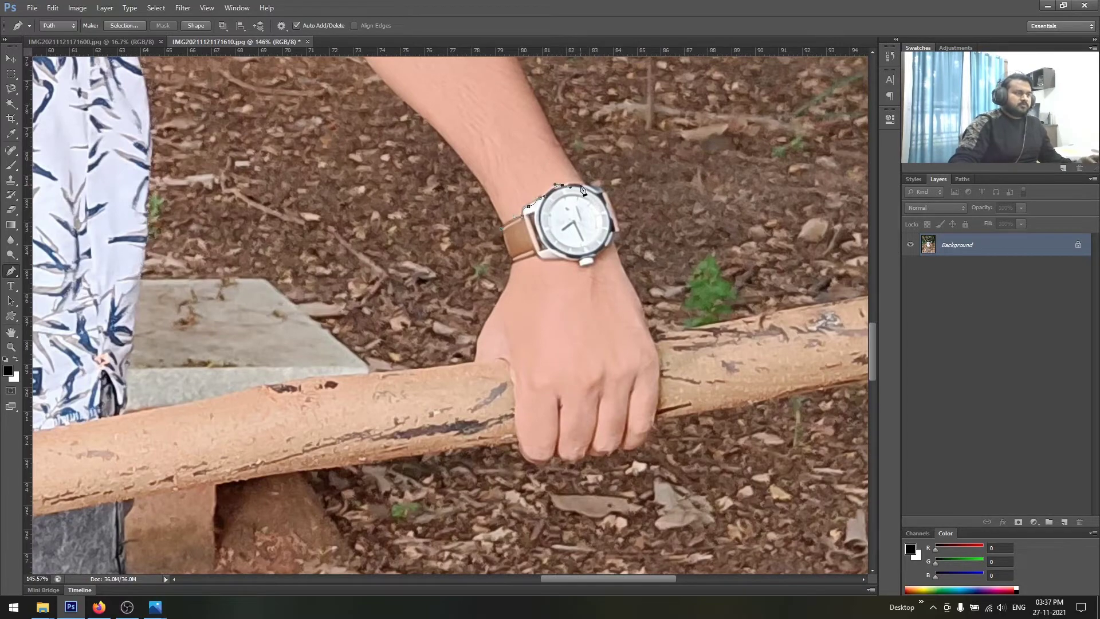
left_click(606, 195)
left_click(615, 230)
left_click(654, 331)
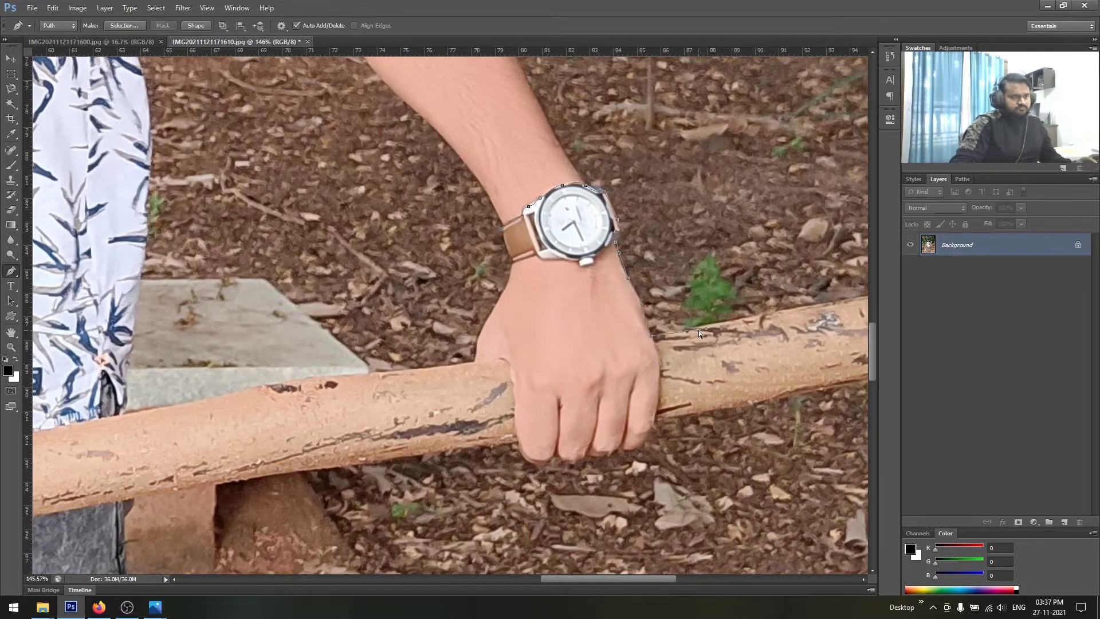
scroll(667, 342, "down", 1)
left_click(568, 347)
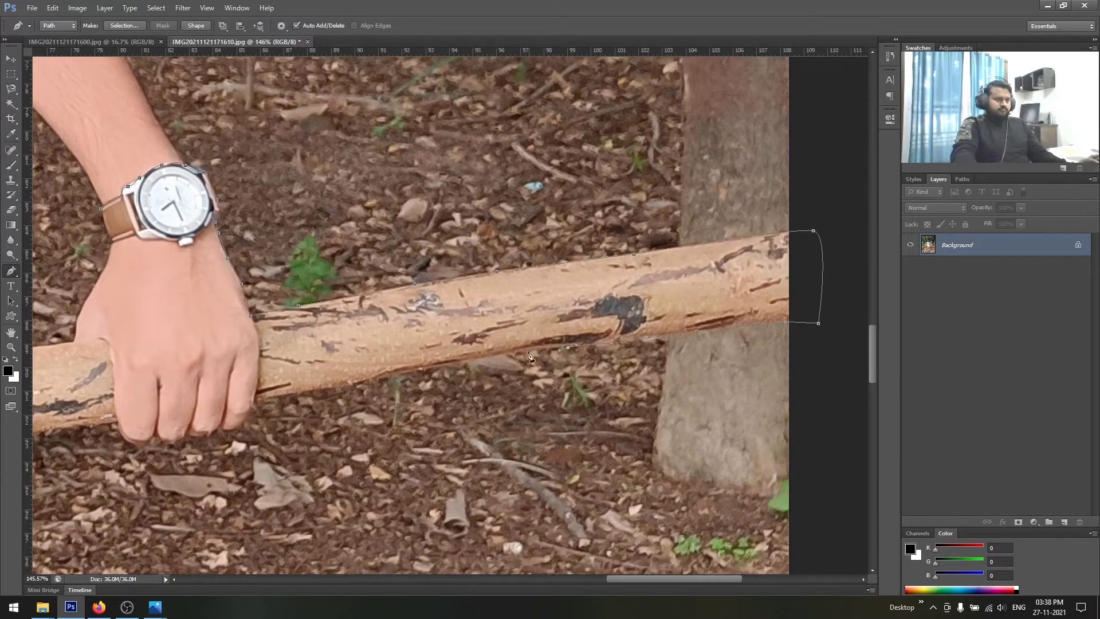
scroll(493, 361, "left", 3)
left_click(566, 330)
left_click(449, 350)
scroll(413, 355, "left", 1)
left_click(507, 375)
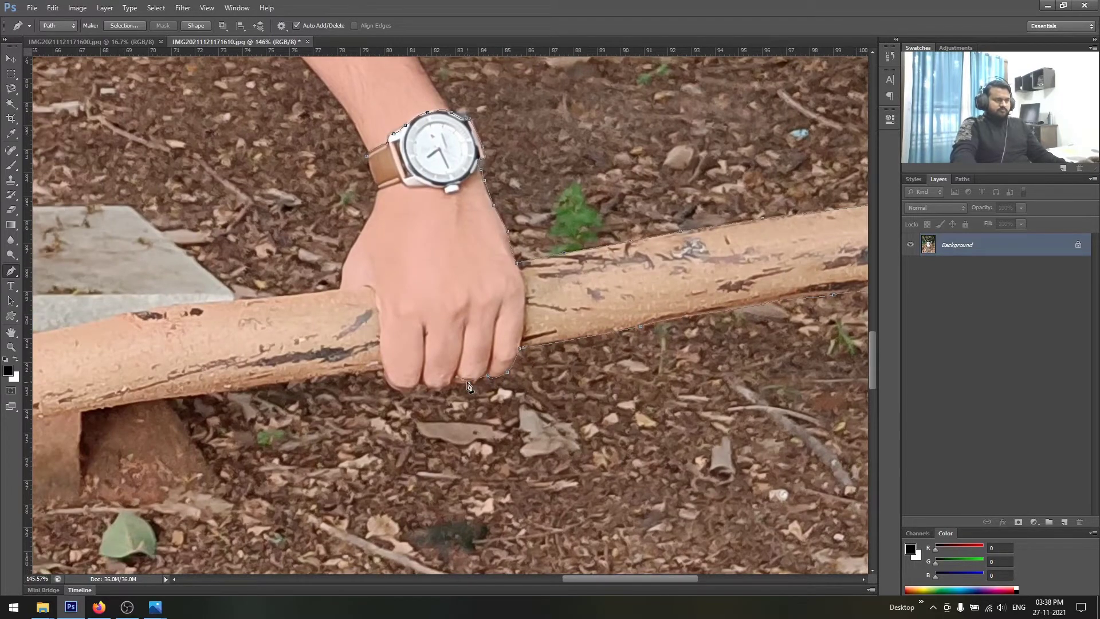
left_click(394, 393)
left_click(381, 371)
scroll(401, 372, "left", 3)
scroll(424, 370, "left", 3)
left_click(425, 369)
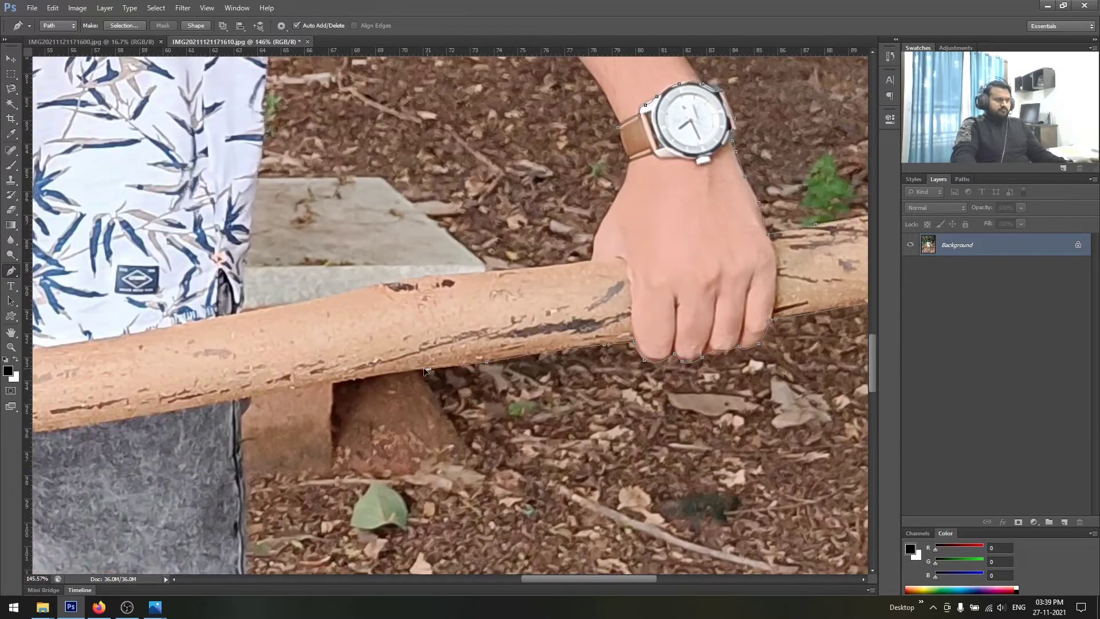
Trace the jeans' right edge down to the cuff and around the right shoe's toe.
scroll(250, 398, "down", 1)
left_click(270, 424)
scroll(270, 424, "down", 2)
scroll(344, 372, "down", 3)
left_click(390, 314)
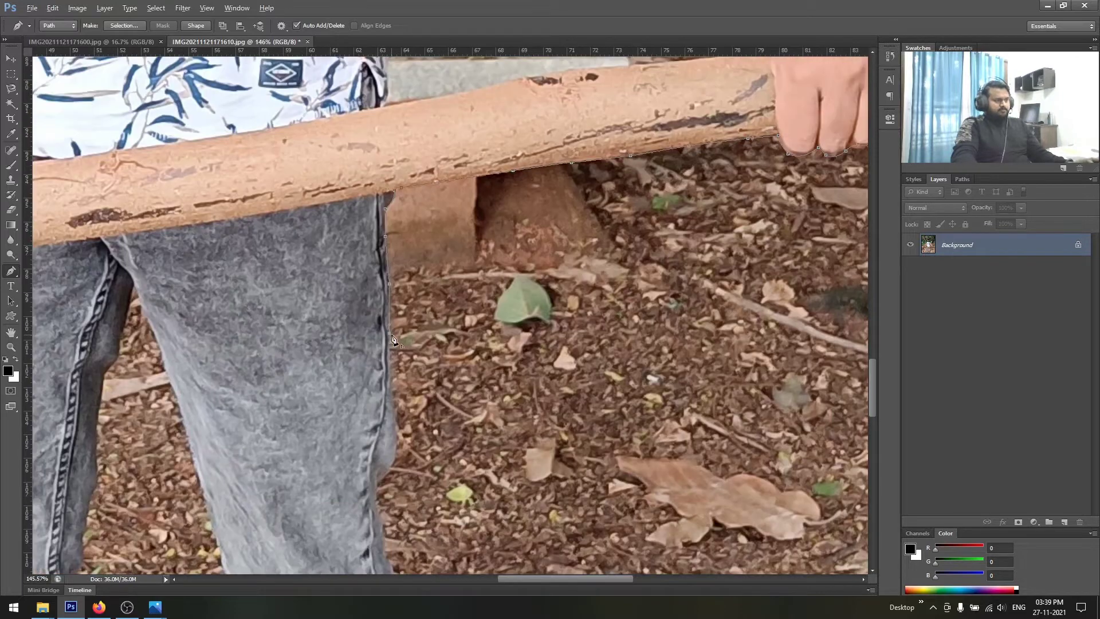
scroll(395, 338, "down", 1)
scroll(435, 378, "down", 3)
scroll(458, 367, "left", 1)
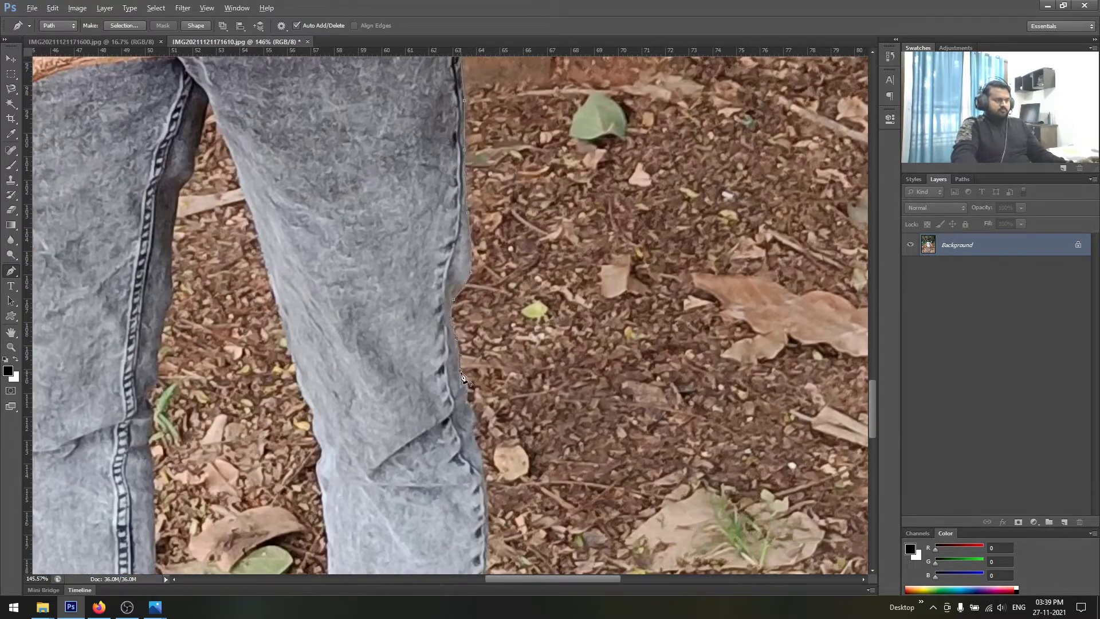
left_click(469, 397)
scroll(470, 395, "down", 3)
scroll(482, 374, "down", 1)
left_click(518, 335)
scroll(516, 390, "down", 1)
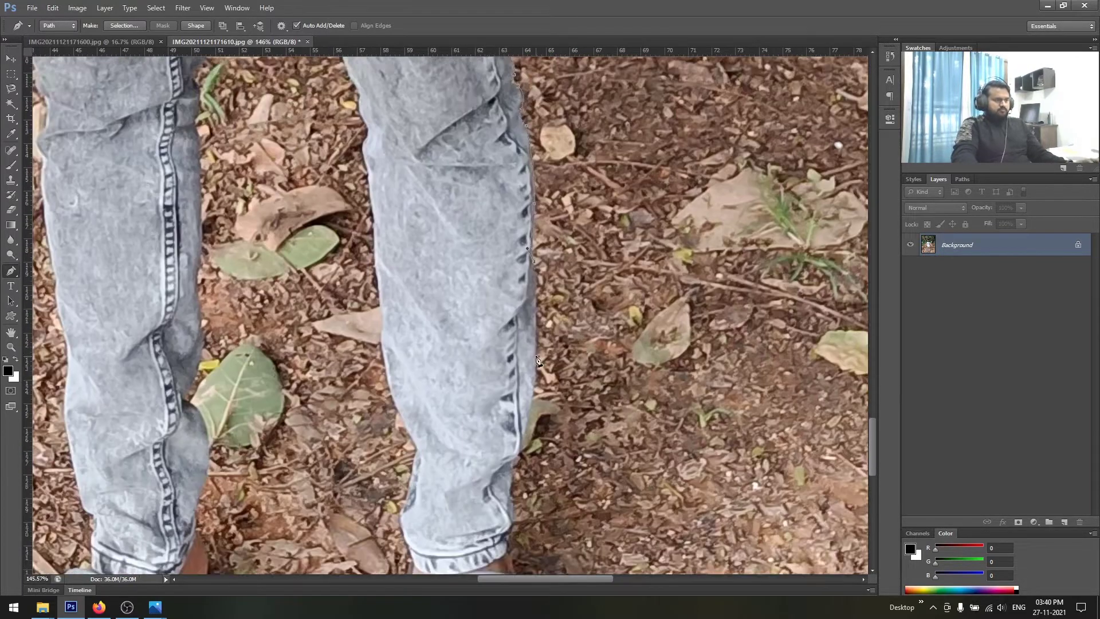
scroll(539, 343, "down", 2)
scroll(539, 344, "left", 1)
left_click(535, 384)
left_click(536, 416)
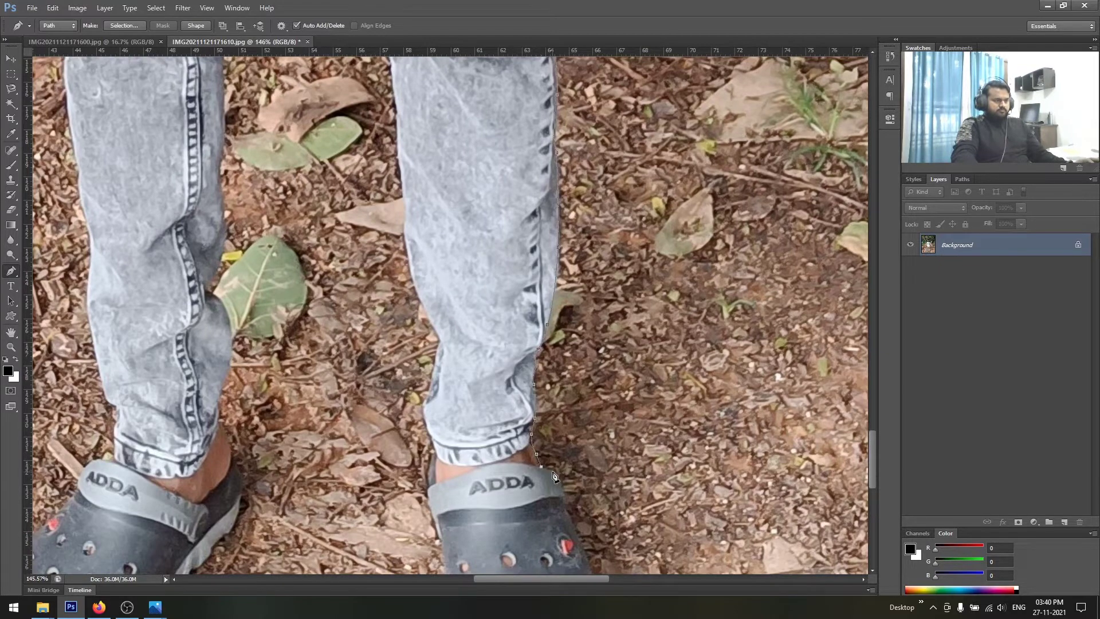
left_click(557, 475)
scroll(550, 459, "down", 2)
left_click(535, 387)
scroll(550, 412, "down", 2)
left_click(602, 432)
left_click_drag(542, 525, 489, 539)
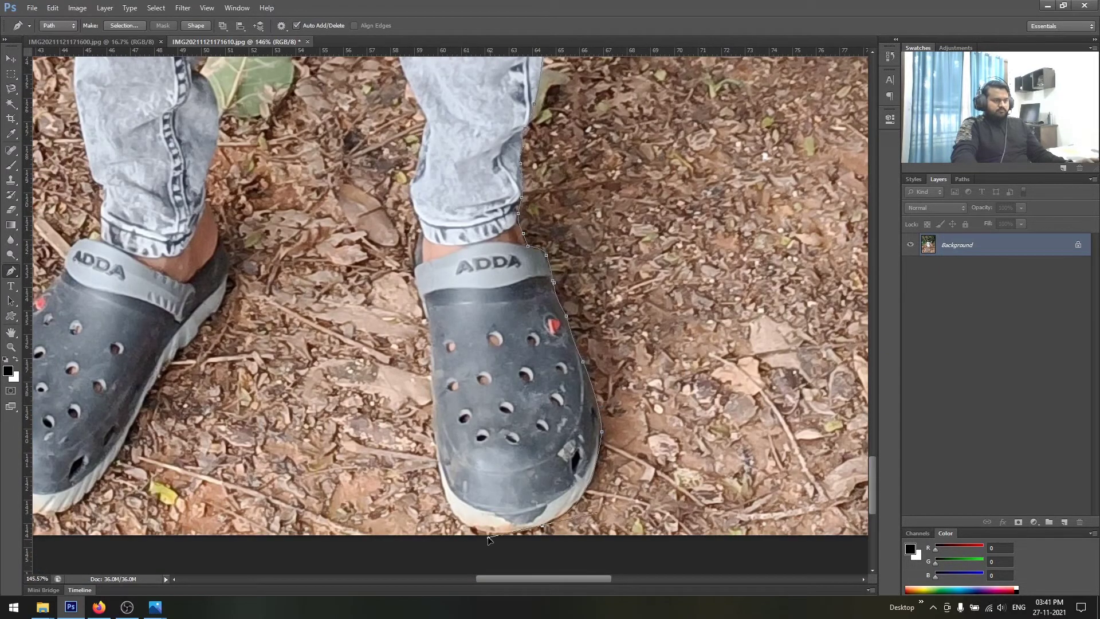
Trace up the shoe's left edge and inner leg through the crotch onto the other leg.
left_click(456, 512)
left_click(433, 453)
scroll(433, 453, "up", 1)
left_click(485, 373)
scroll(496, 388, "up", 2)
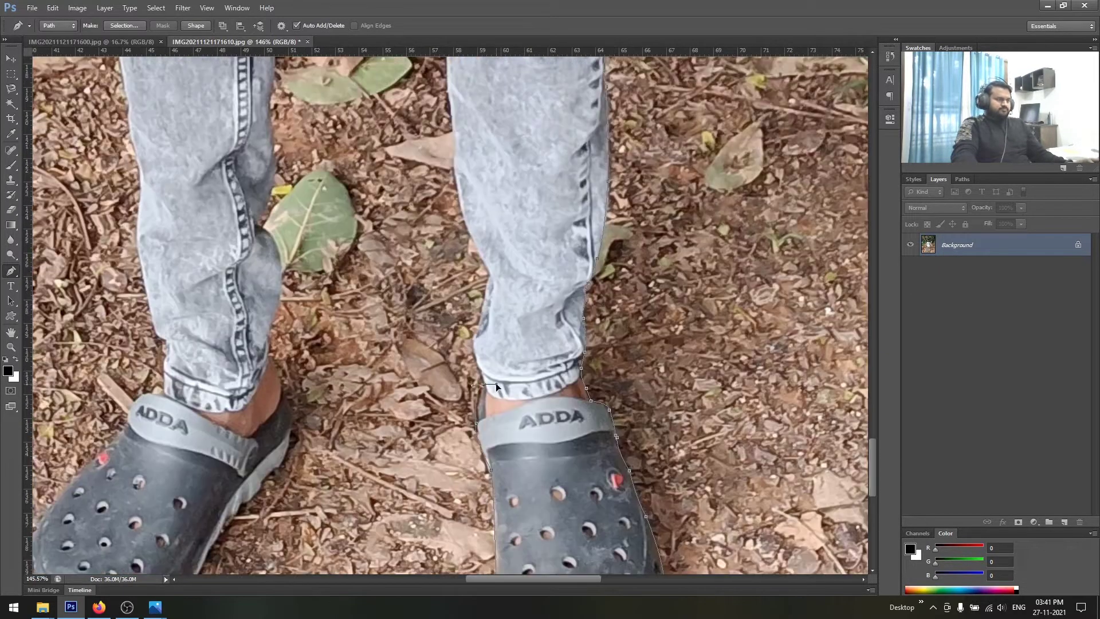
left_click(473, 345)
scroll(473, 345, "up", 2)
left_click(516, 376)
scroll(516, 375, "up", 2)
left_click(539, 447)
scroll(522, 328, "up", 1)
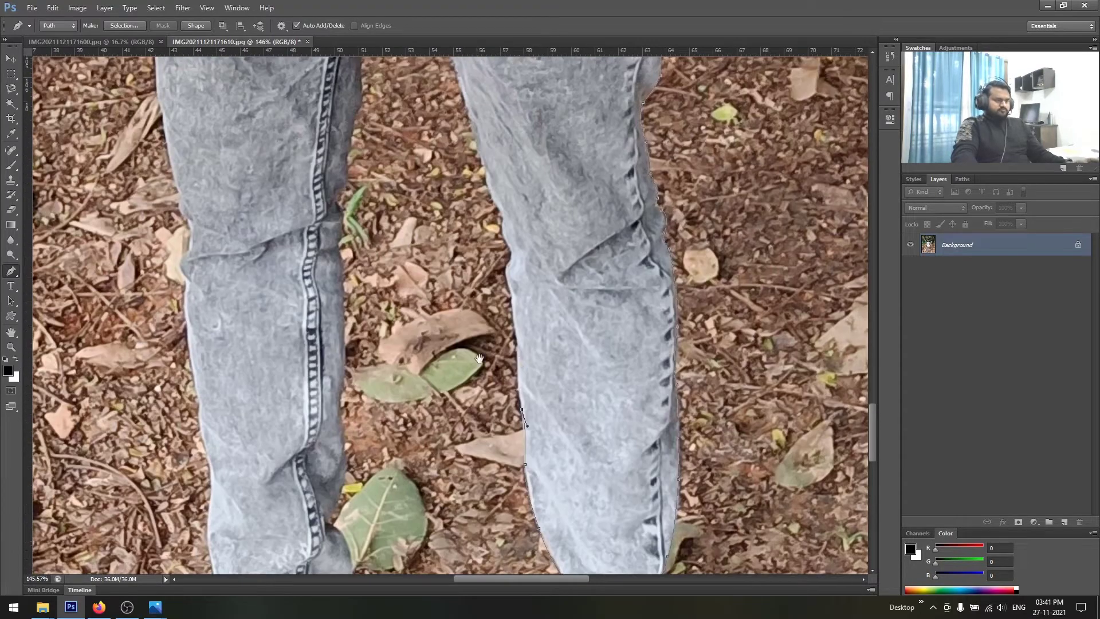
left_click(519, 344)
scroll(519, 344, "up", 2)
left_click(518, 404)
scroll(518, 404, "up", 1)
scroll(526, 318, "up", 2)
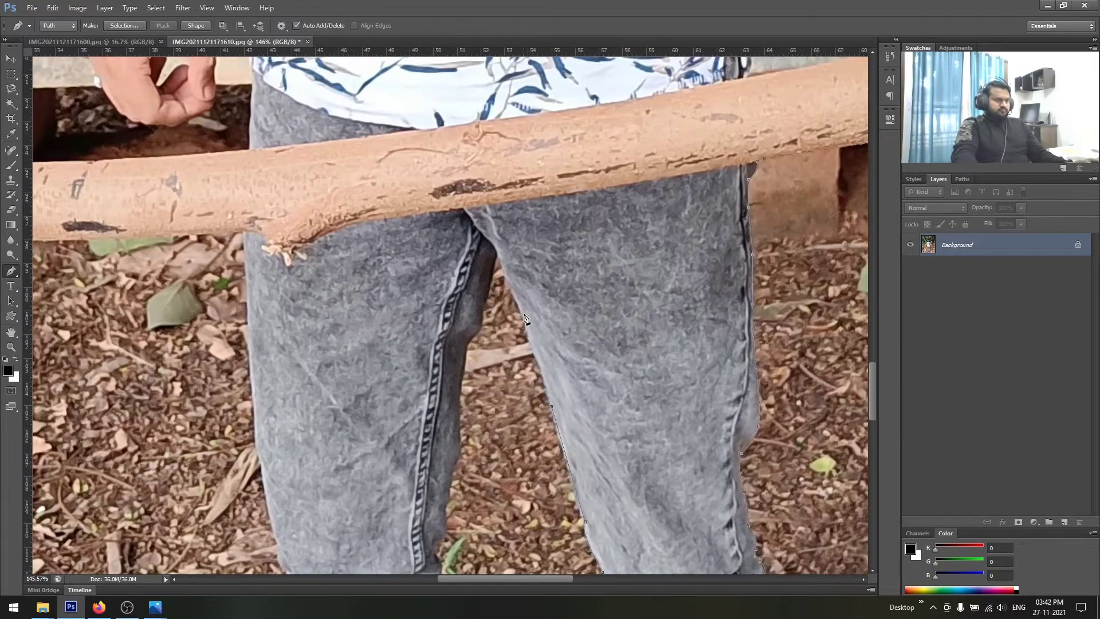
left_click(521, 314)
left_click(497, 256)
Trace down the other leg's inner edge, around the left shoe's sole and toe.
scroll(497, 256, "down", 2)
scroll(498, 238, "down", 1)
left_click(496, 219)
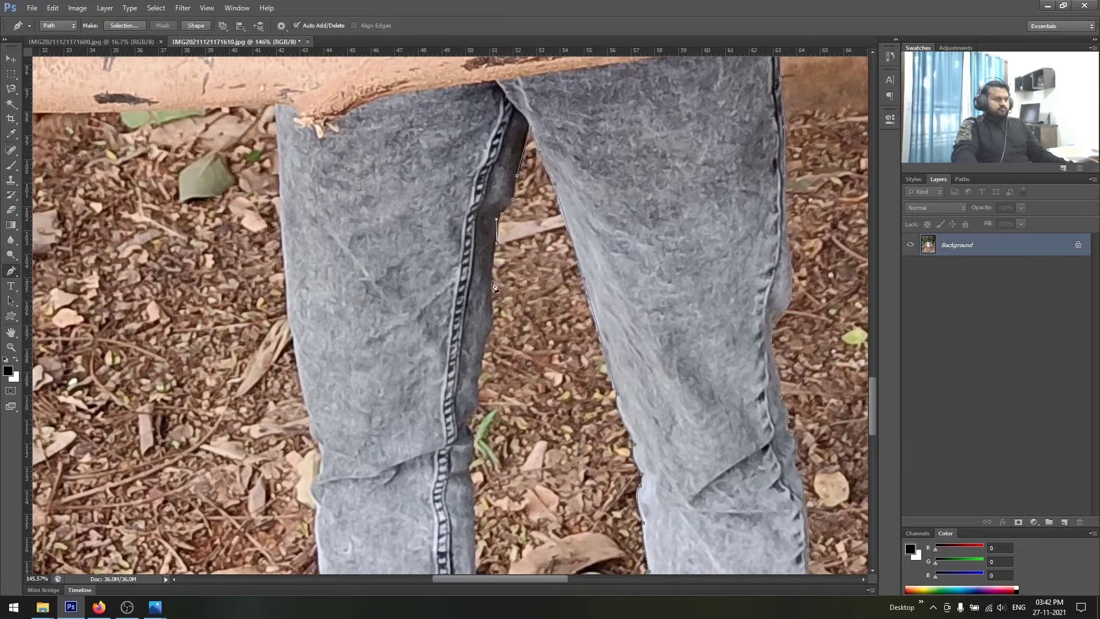
scroll(495, 316, "down", 2)
left_click(505, 351)
scroll(505, 351, "down", 1)
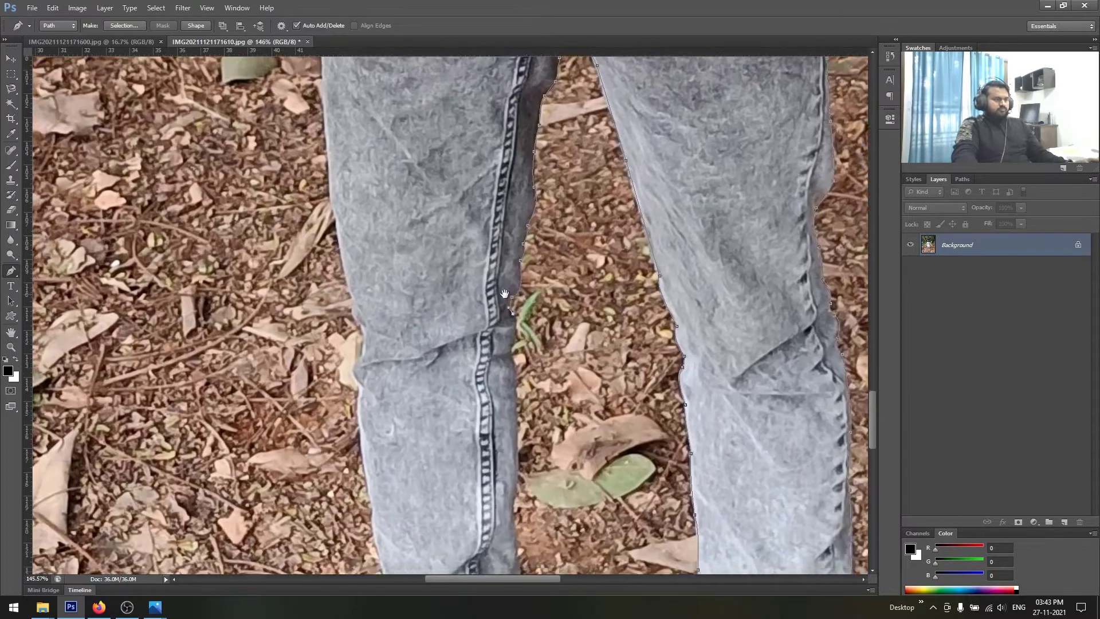
left_click(512, 341)
scroll(514, 265, "down", 1)
scroll(515, 265, "down", 5)
left_click(549, 248)
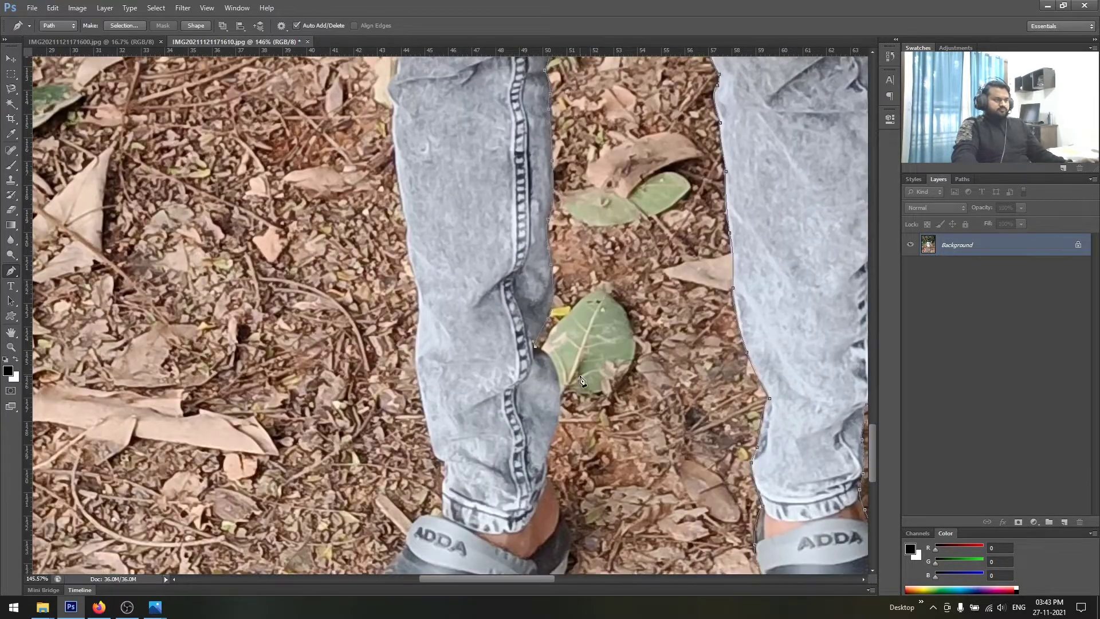
left_click(559, 381)
scroll(577, 370, "down", 2)
left_click(585, 445)
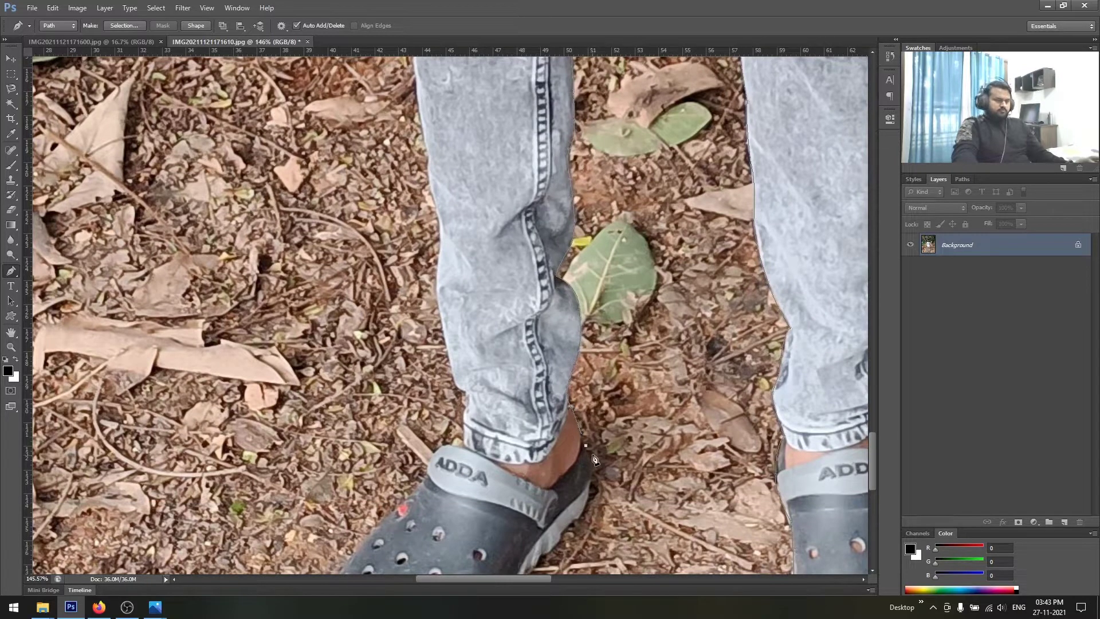
left_click_drag(545, 488, 568, 428)
left_click(570, 491)
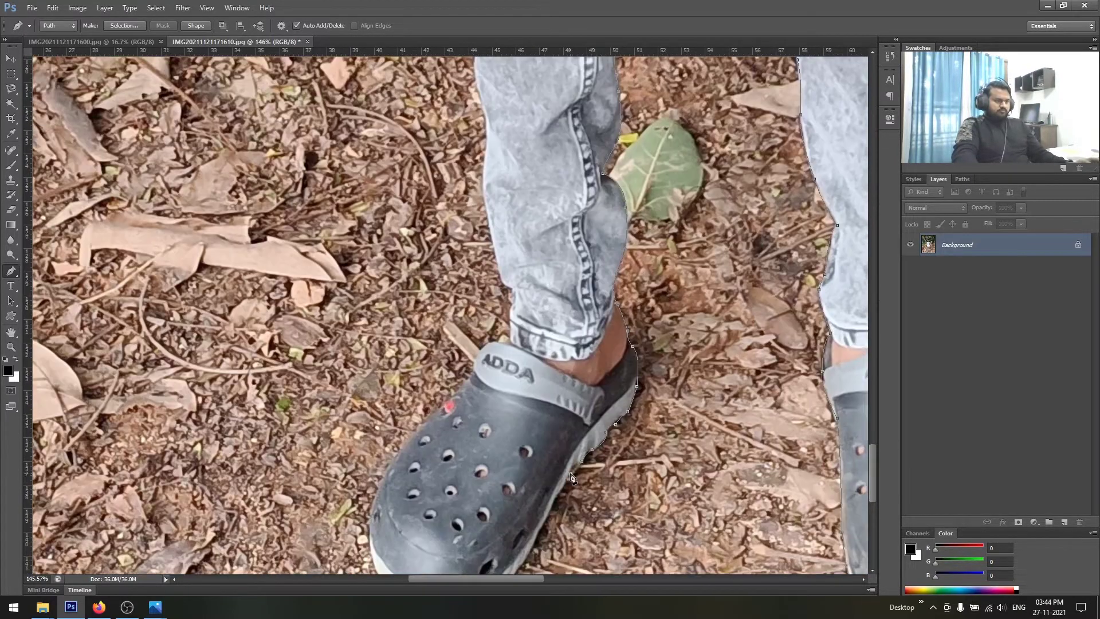
left_click_drag(550, 516, 612, 410)
left_click(575, 476)
left_click(536, 520)
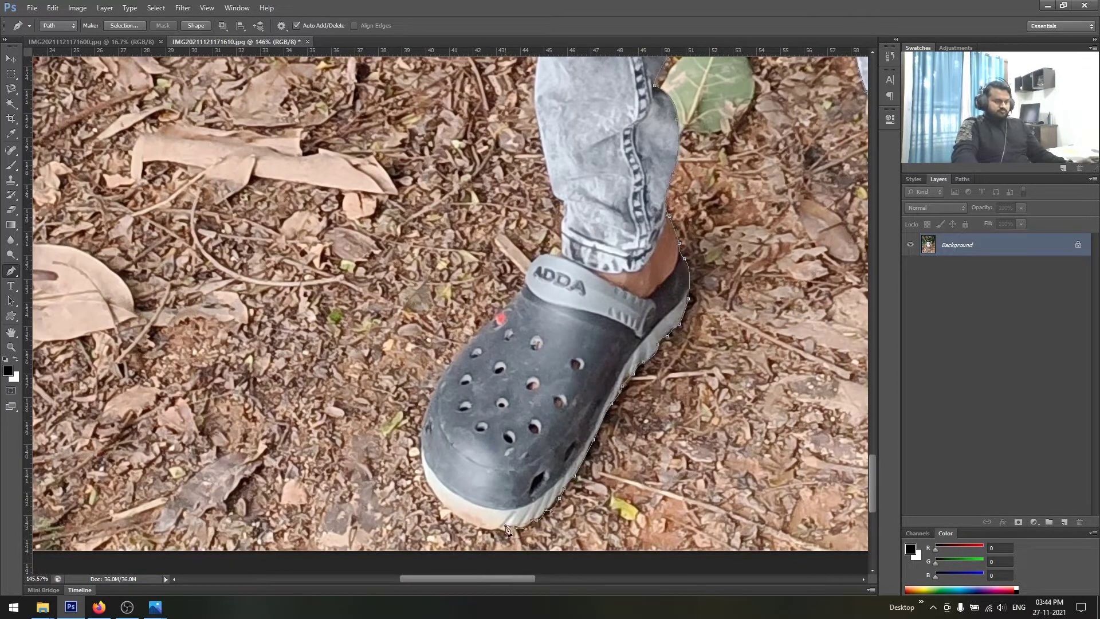
left_click(440, 514)
left_click(403, 424)
Trace up the jeans' outer edge, then pan along the log back to the watch hand.
left_click_drag(445, 378, 435, 449)
left_click(494, 390)
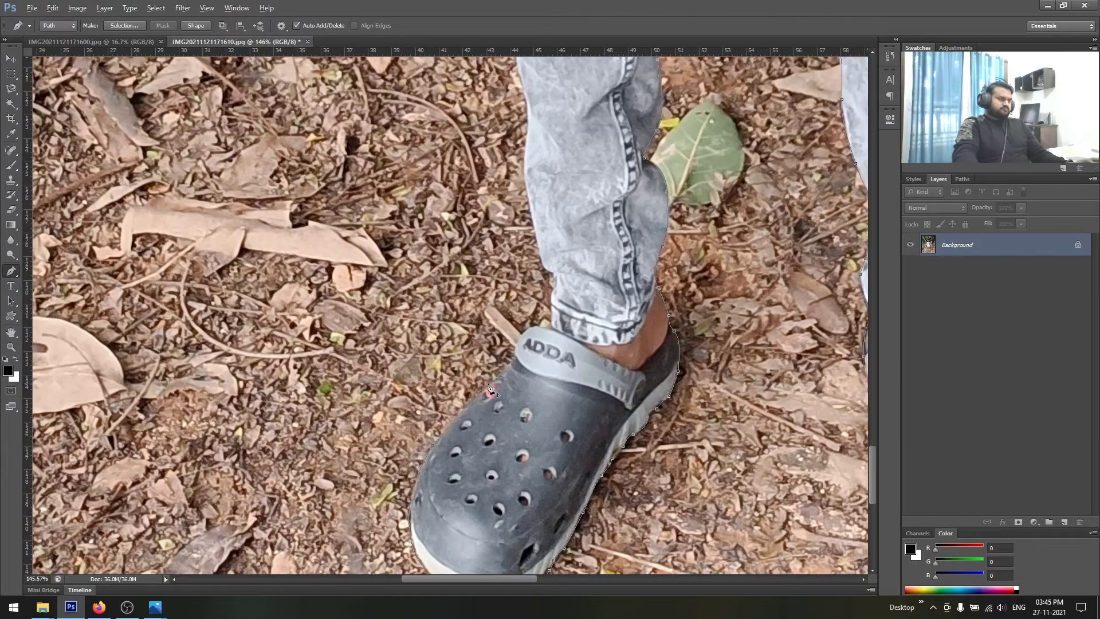
left_click(518, 363)
left_click_drag(538, 328, 537, 433)
left_click(559, 397)
left_click_drag(537, 302, 542, 384)
left_click_drag(535, 344, 539, 407)
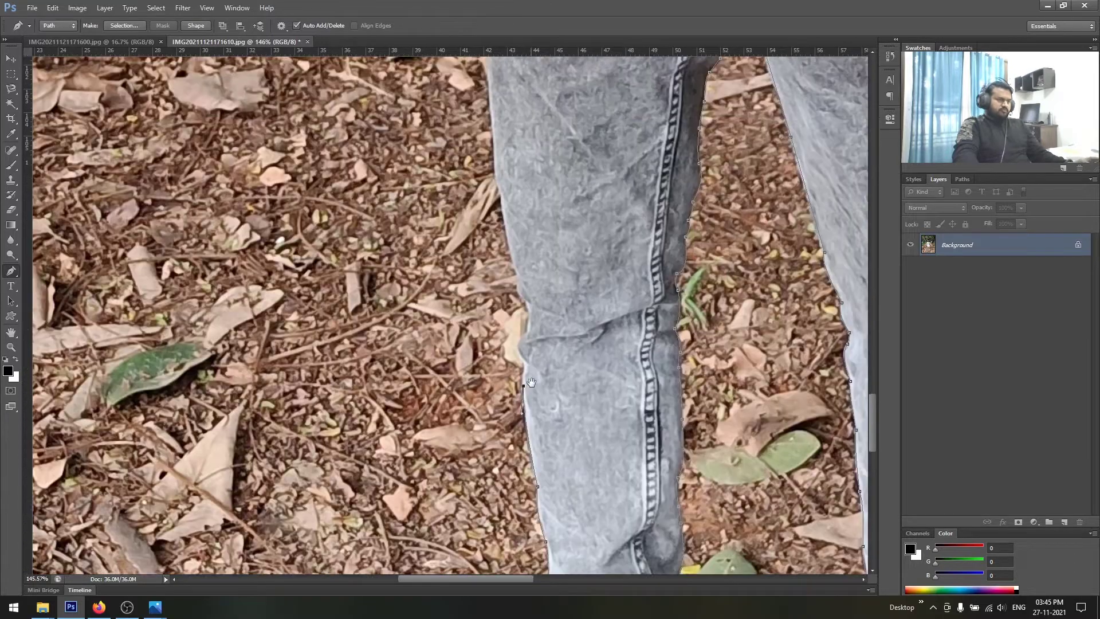
mouse_move(531, 332)
left_mouse_down()
mouse_move(540, 401)
mouse_move(542, 389)
left_mouse_up()
left_click_drag(530, 360, 532, 325)
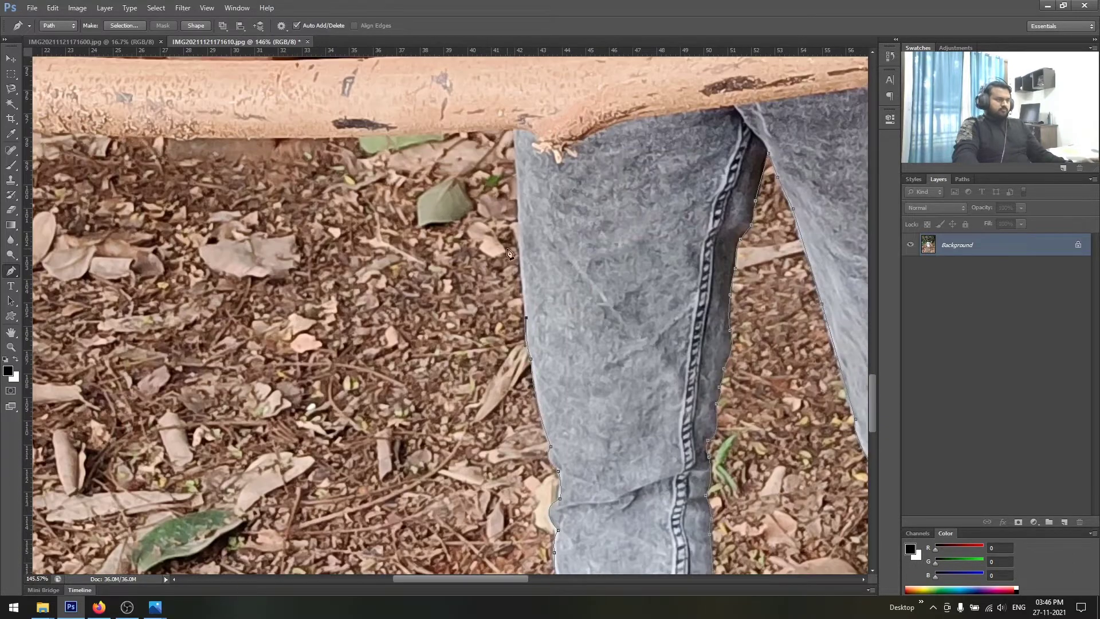
scroll(530, 360, "up", 3)
scroll(357, 310, "up", 2)
scroll(356, 310, "up", 2)
left_click_drag(356, 309, 642, 372)
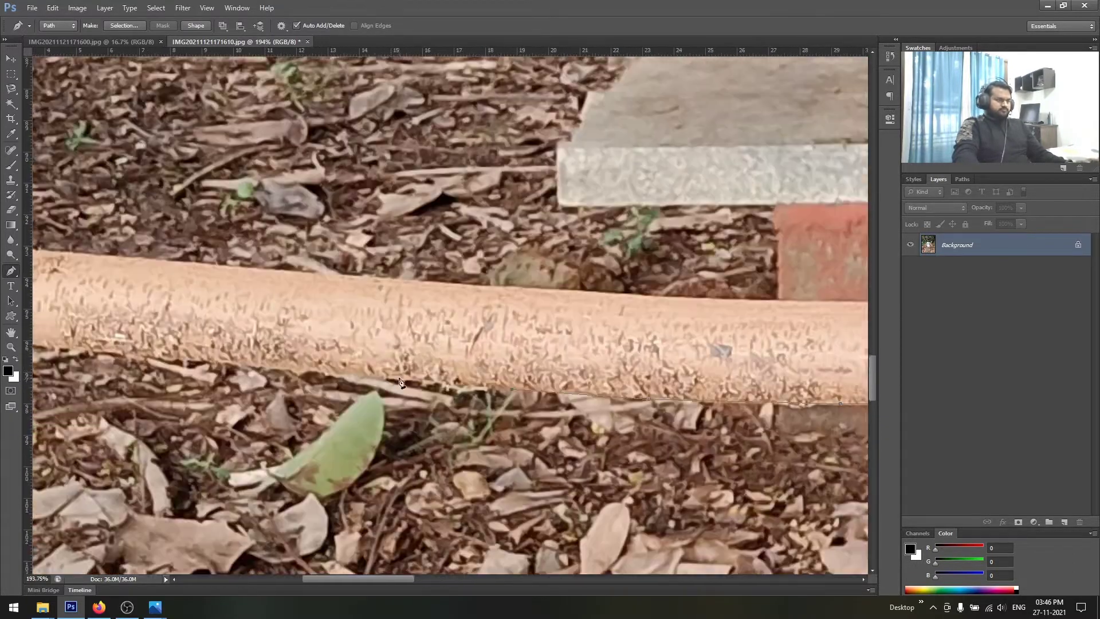
mouse_move(355, 223)
left_mouse_down()
mouse_move(329, 274)
mouse_move(117, 275)
left_mouse_up()
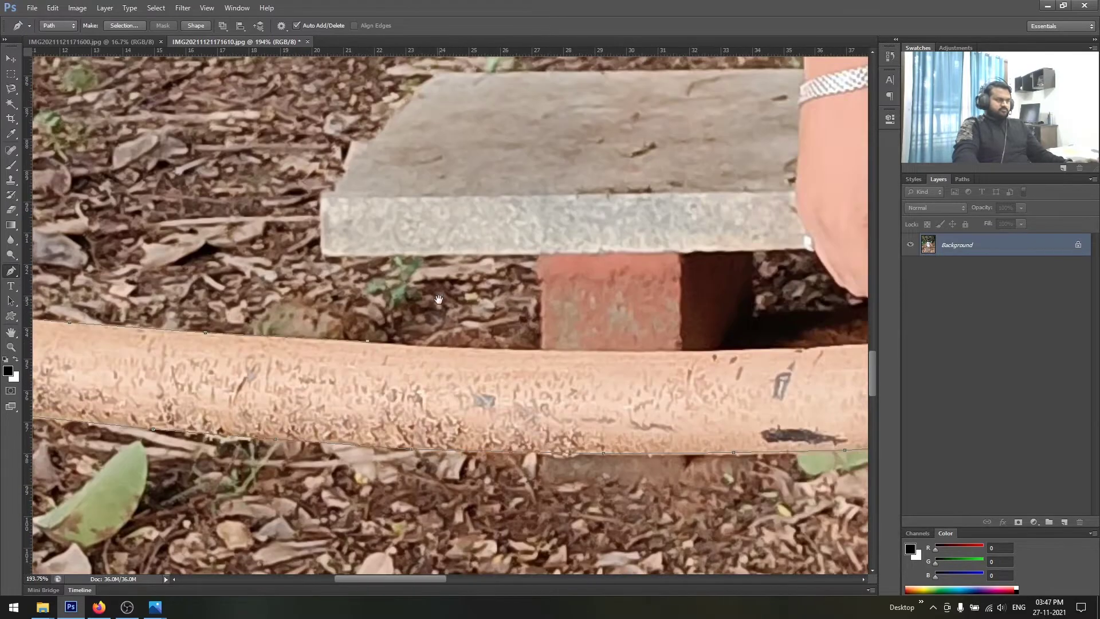
left_click_drag(573, 287, 132, 321)
left_click_drag(831, 355, 80, 468)
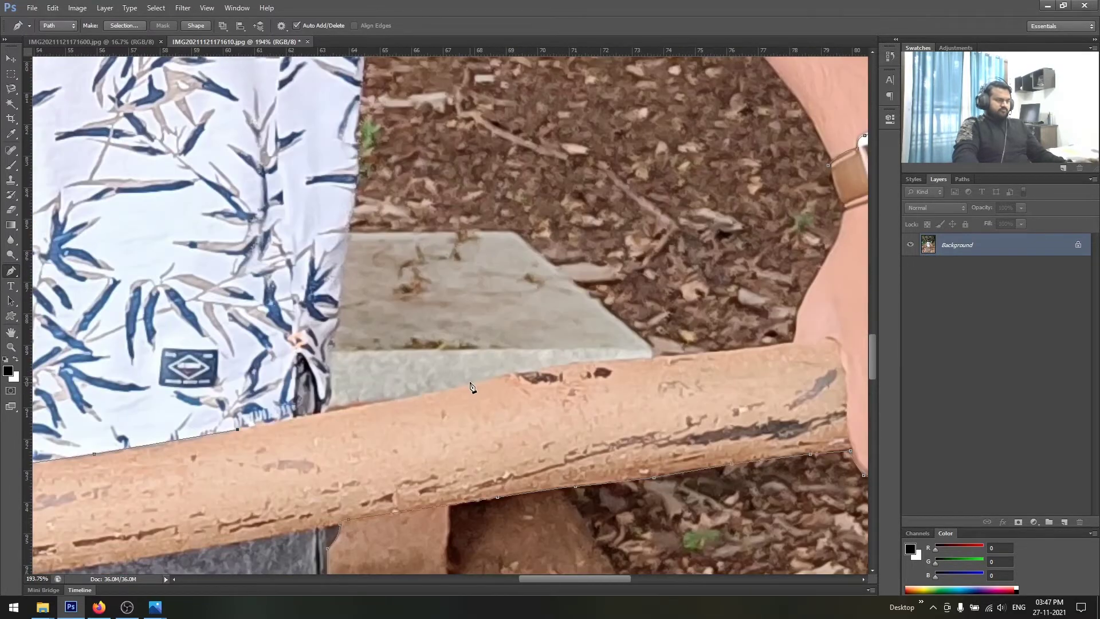
left_click_drag(825, 262, 625, 297)
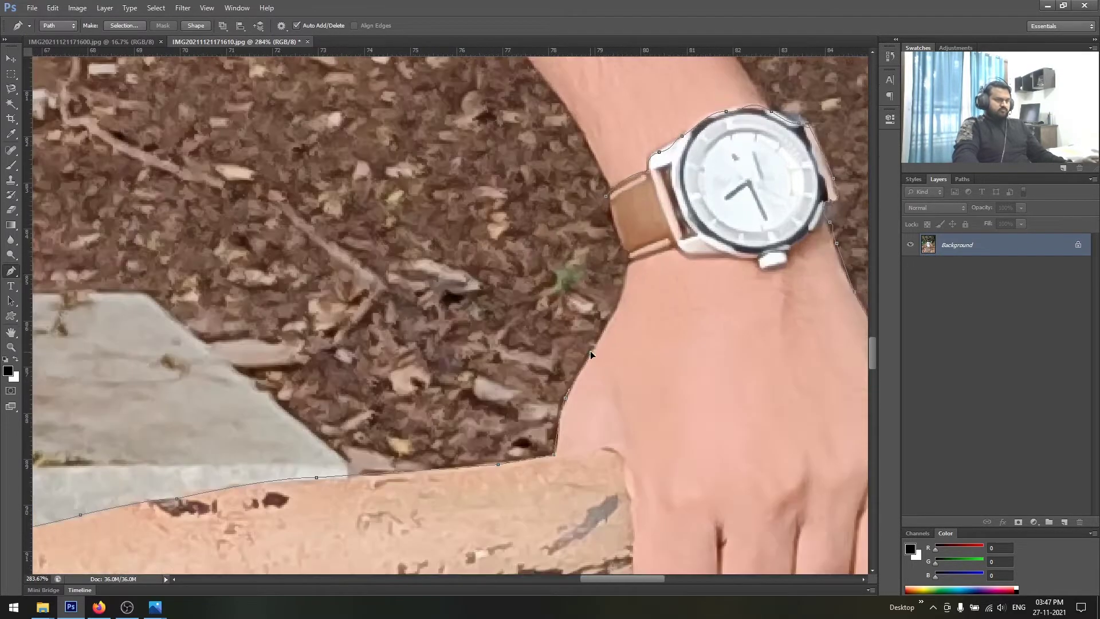
scroll(630, 301, "down", 3)
Save the Work Path tracing the stick and legs as Path 1 in the Paths panel.
scroll(642, 307, "down", 2)
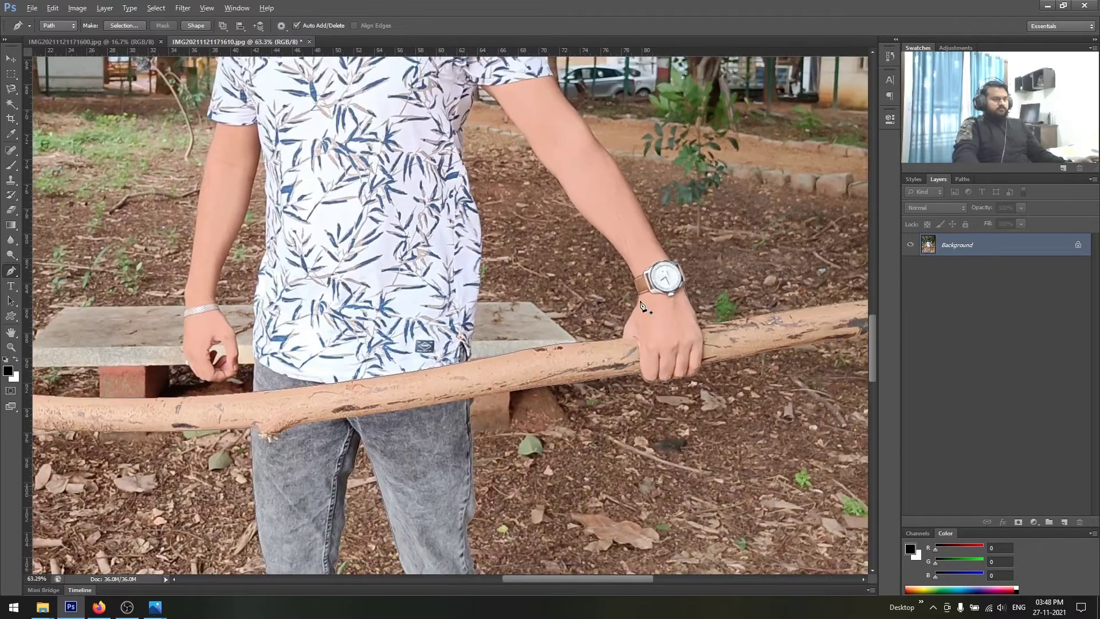
scroll(641, 307, "down", 1)
scroll(641, 306, "down", 1)
scroll(642, 307, "down", 1)
scroll(642, 308, "down", 1)
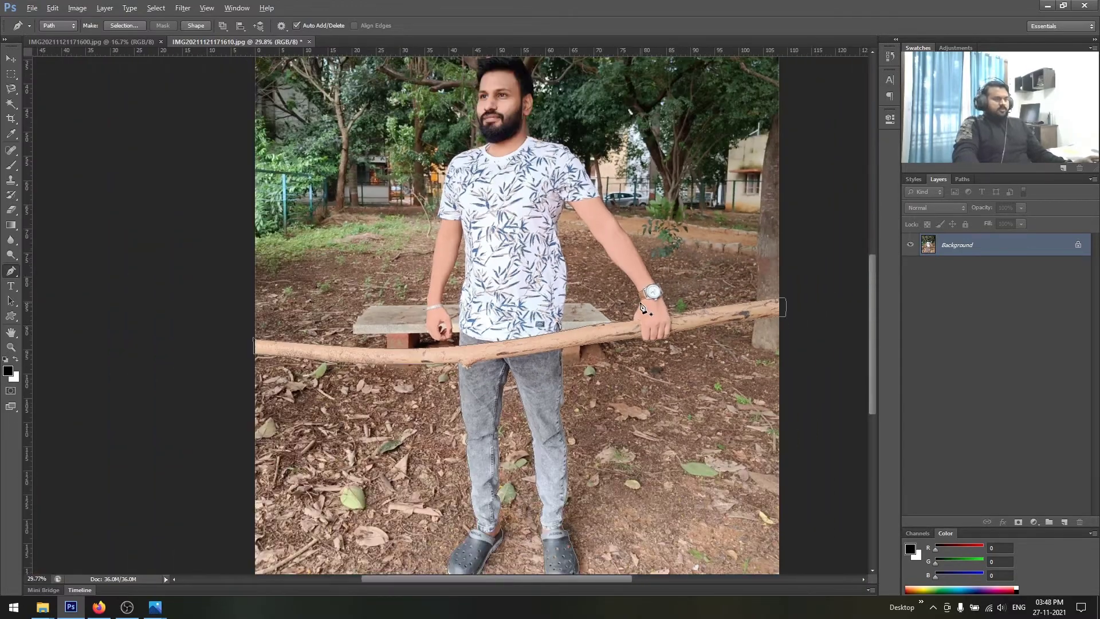
scroll(642, 308, "down", 1)
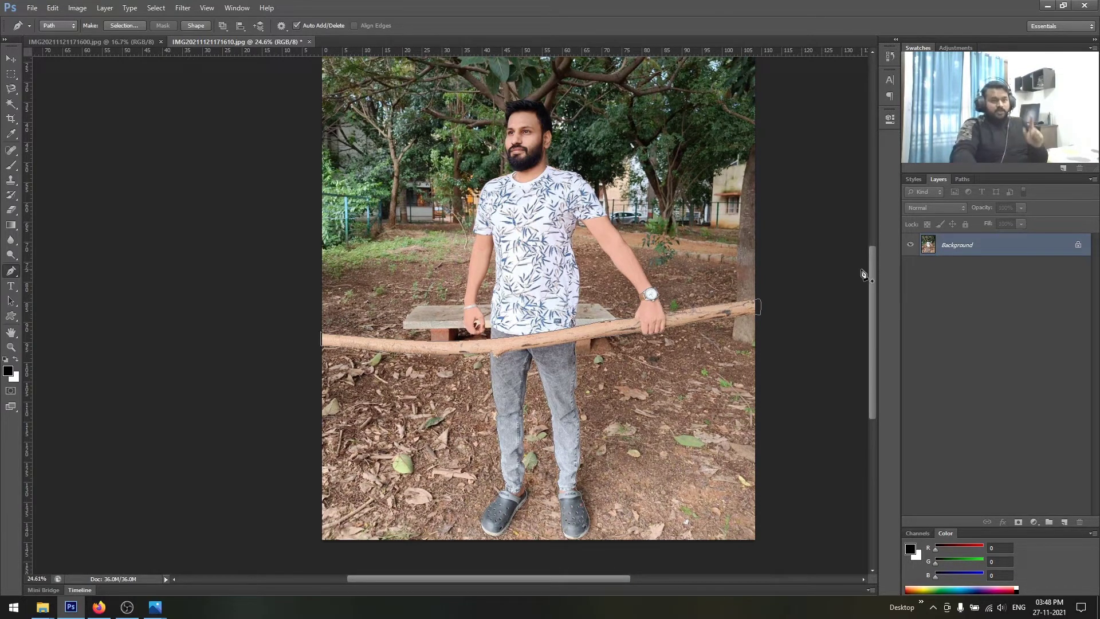
left_click(964, 179)
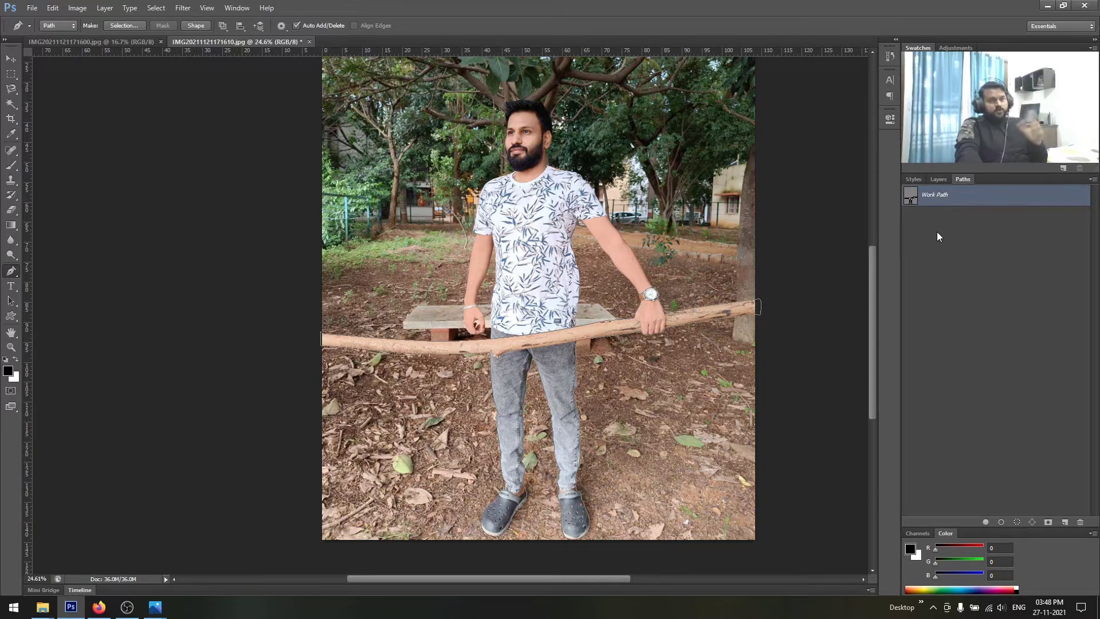
left_click_drag(935, 195, 1064, 522)
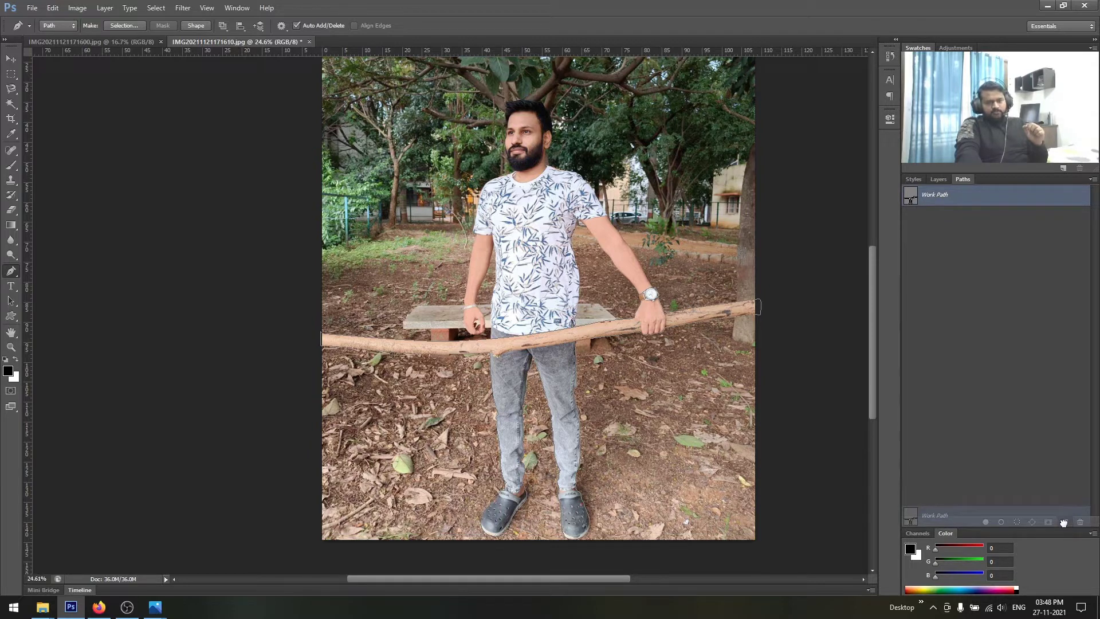
left_click_drag(1064, 523, 1064, 523)
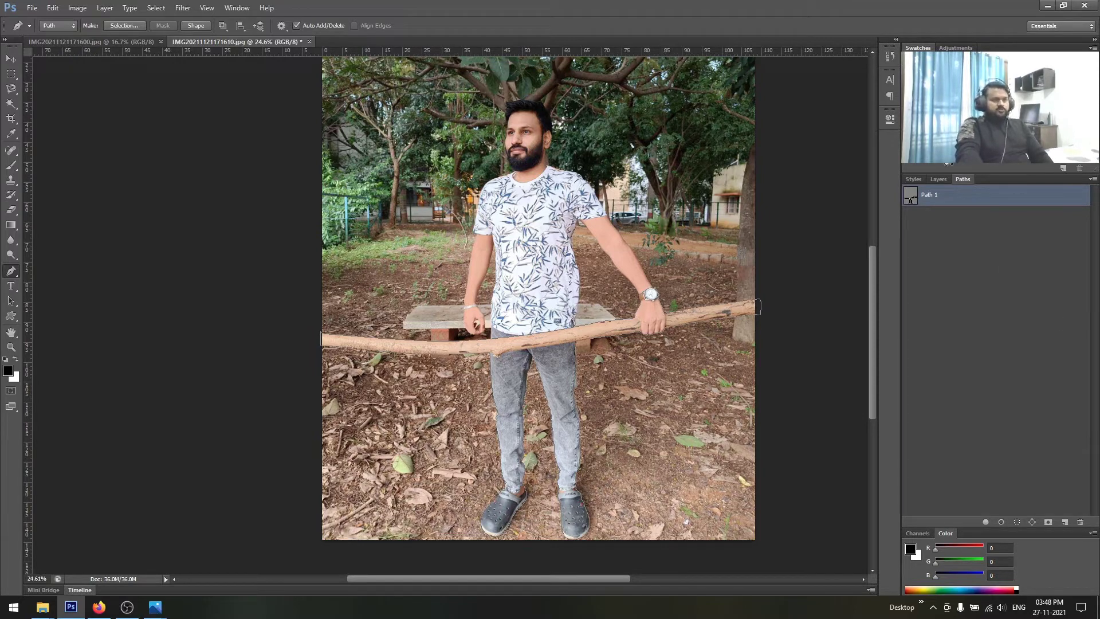
Convert the Background into Layer 0 and hide it.
left_click(912, 180)
left_click(938, 179)
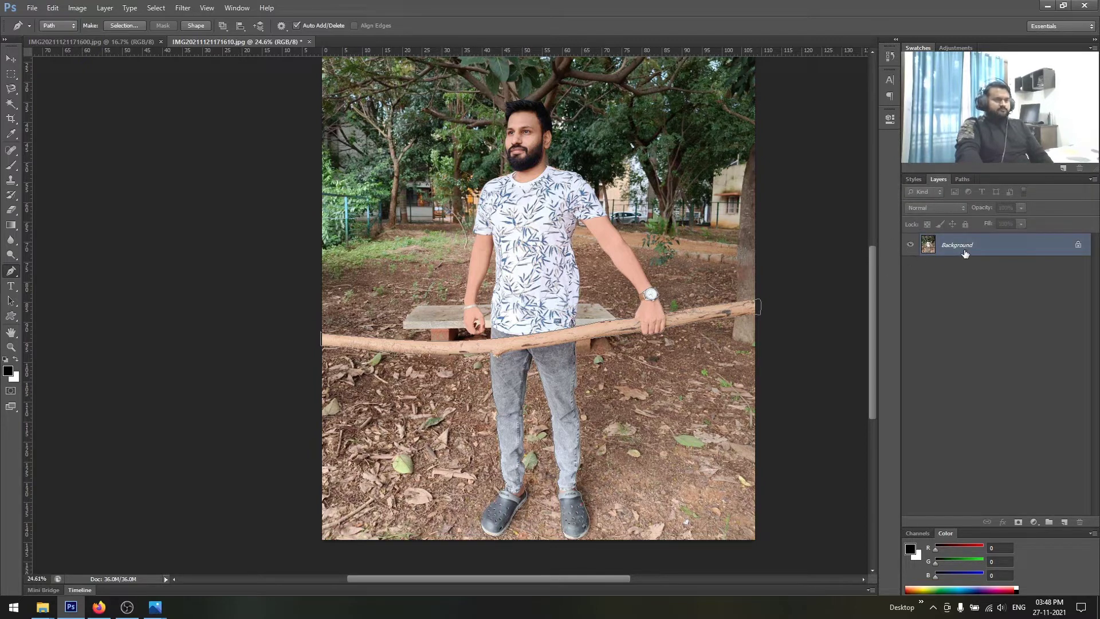
double_click(929, 245)
left_click(643, 192)
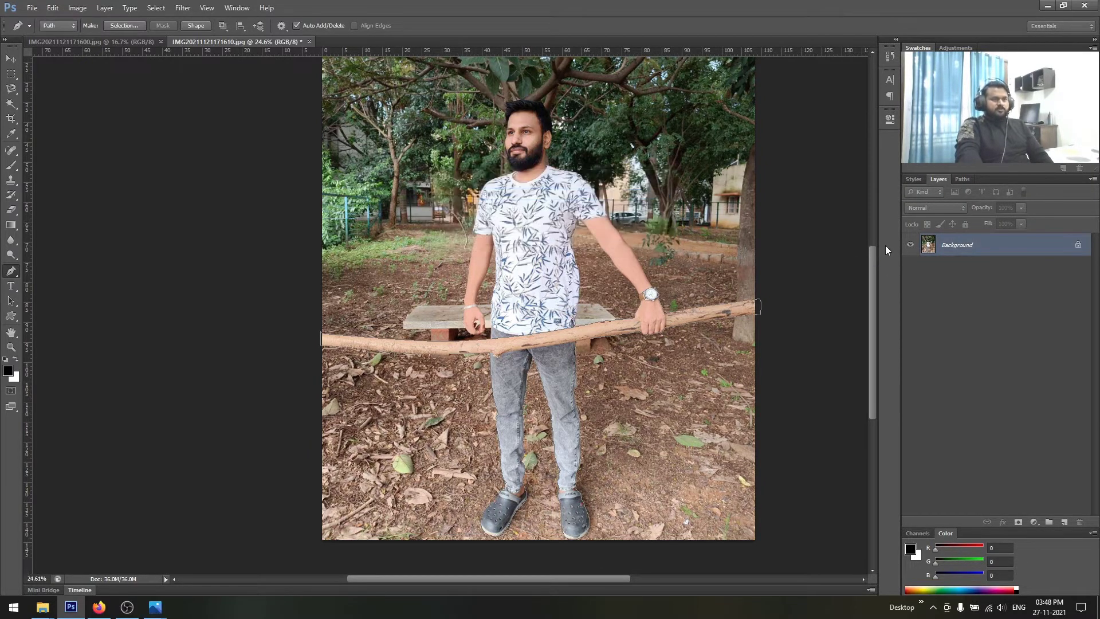
left_click(910, 245)
Drag the 171600 photo into this document as Layer 1 and position it.
left_click(92, 41)
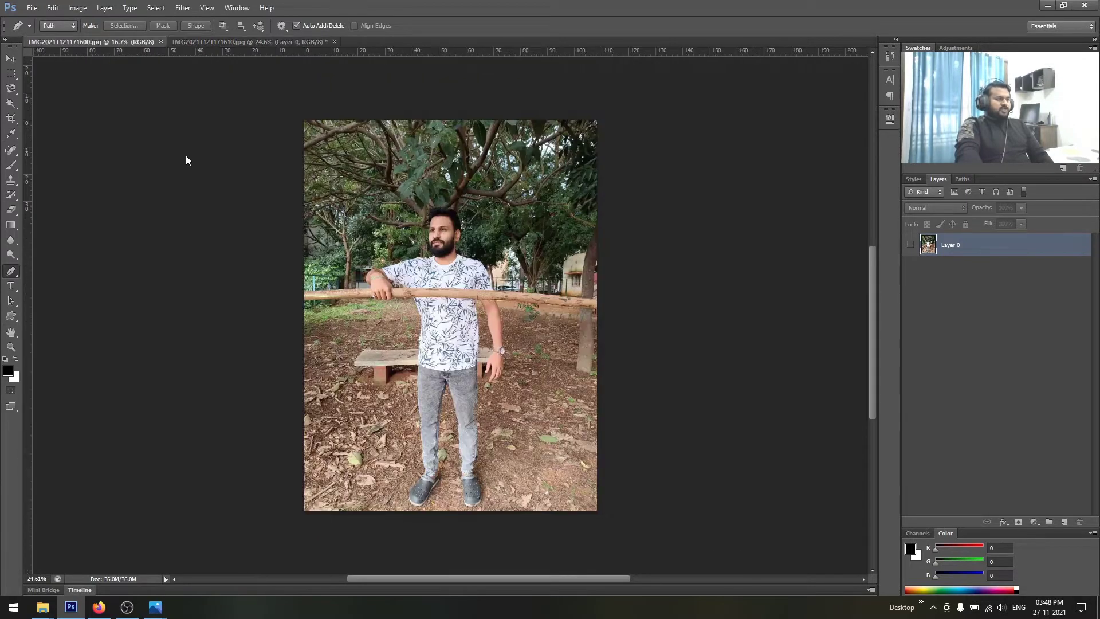
left_click(10, 59)
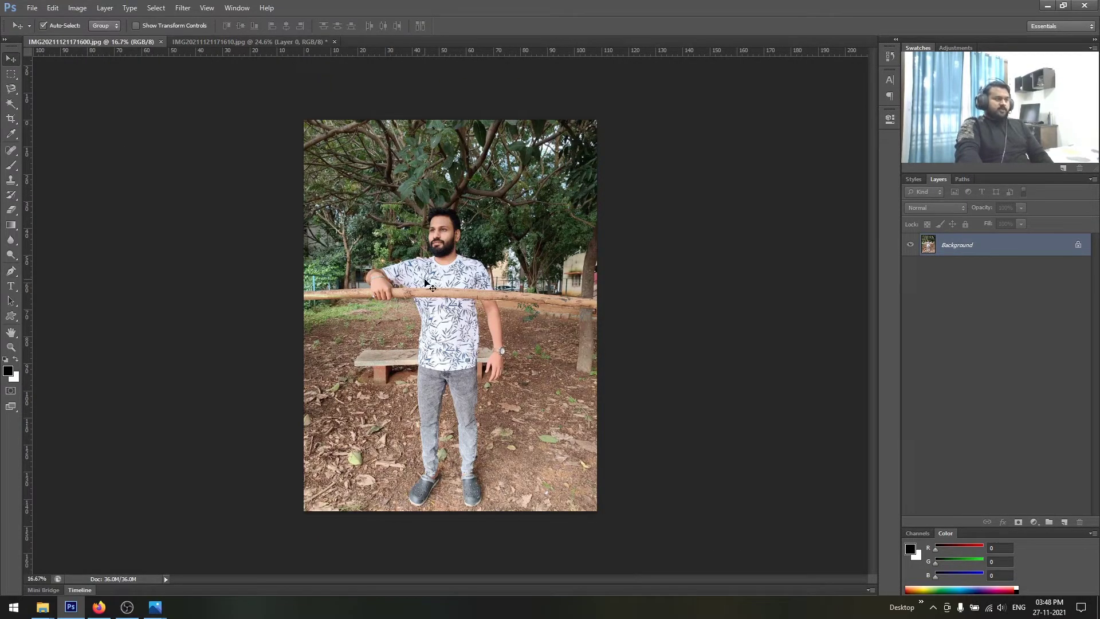
mouse_move(297, 119)
left_mouse_down()
mouse_move(217, 39)
mouse_move(489, 229)
left_mouse_up()
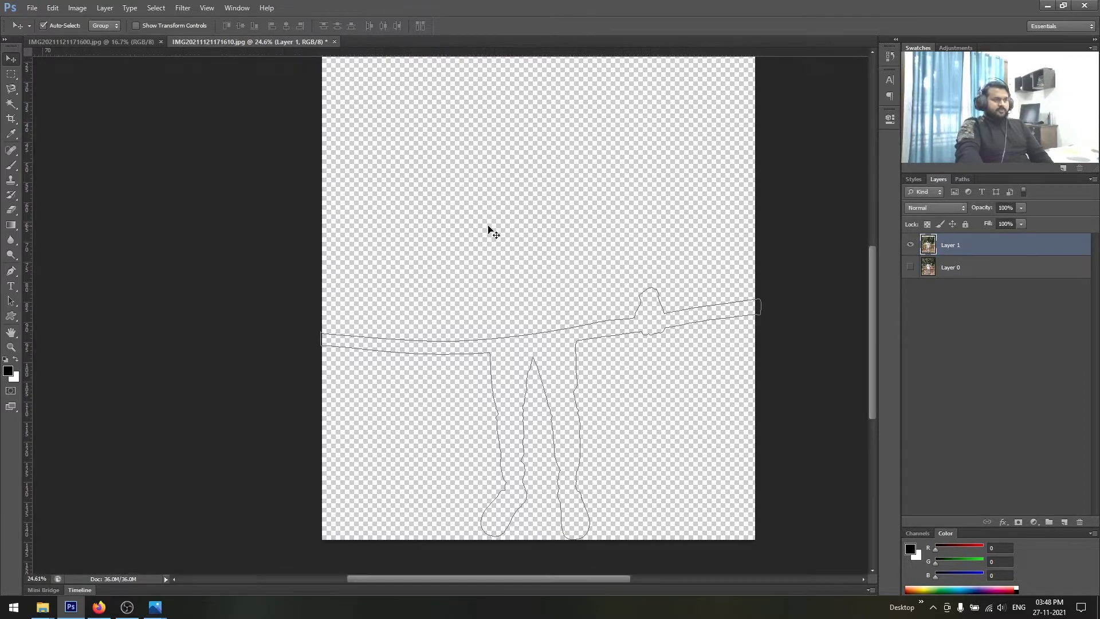
scroll(489, 229, "down", 1)
scroll(489, 229, "down", 1)
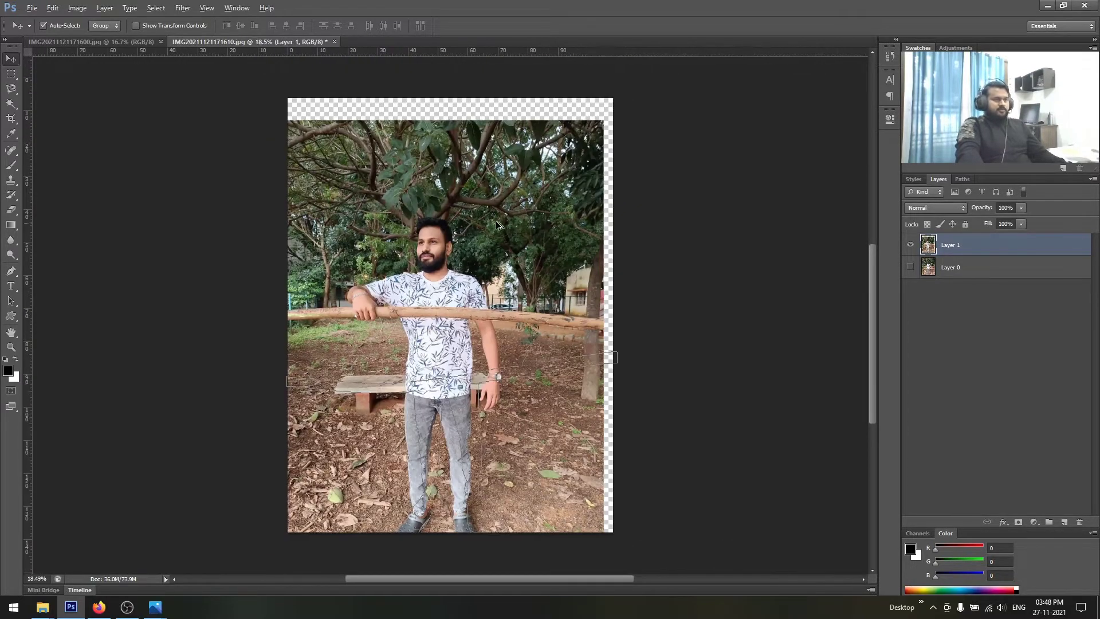
mouse_move(502, 192)
left_mouse_down()
mouse_move(523, 209)
mouse_move(502, 193)
left_mouse_up()
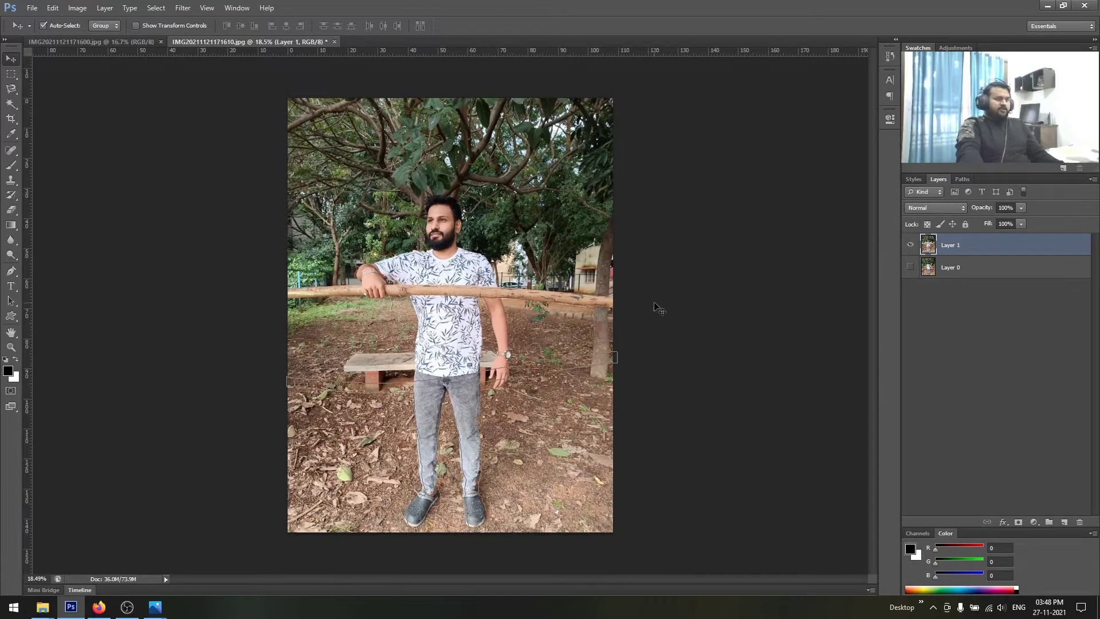
scroll(392, 312, "up", 1)
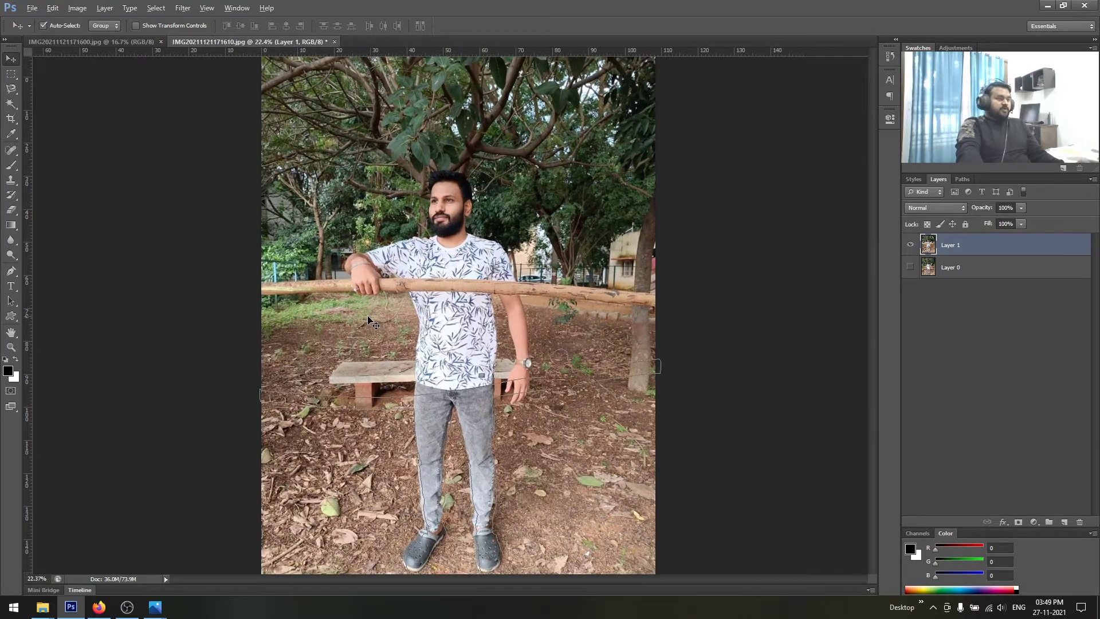
scroll(392, 313, "up", 1)
scroll(391, 312, "up", 1)
With the Pen tool, begin tracing up the shirt's shoulder edge.
left_click(963, 179)
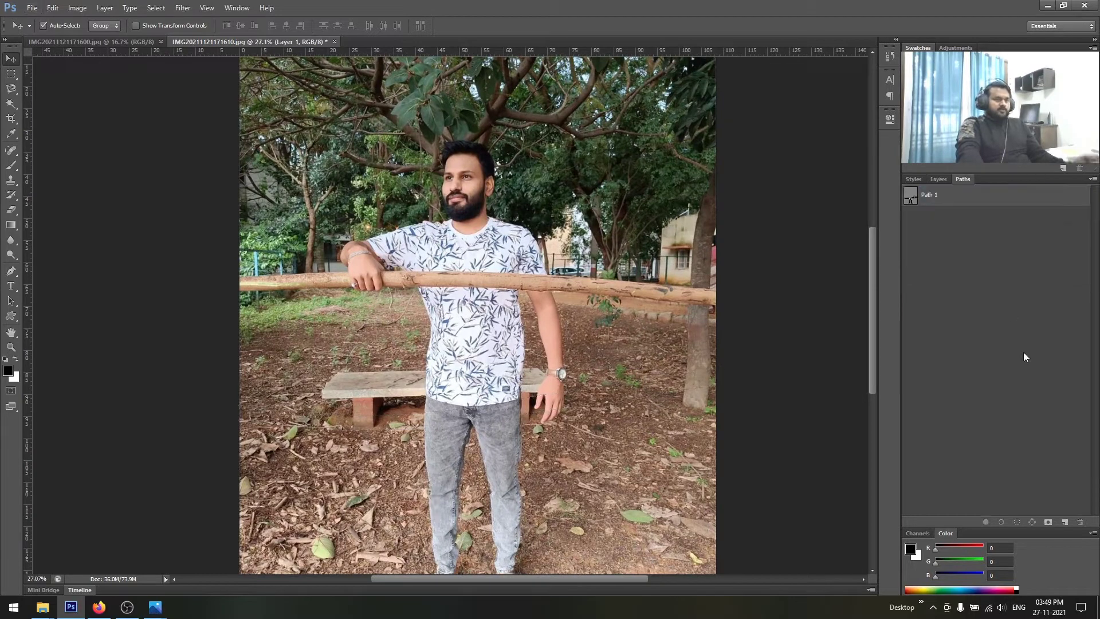
left_click(916, 179)
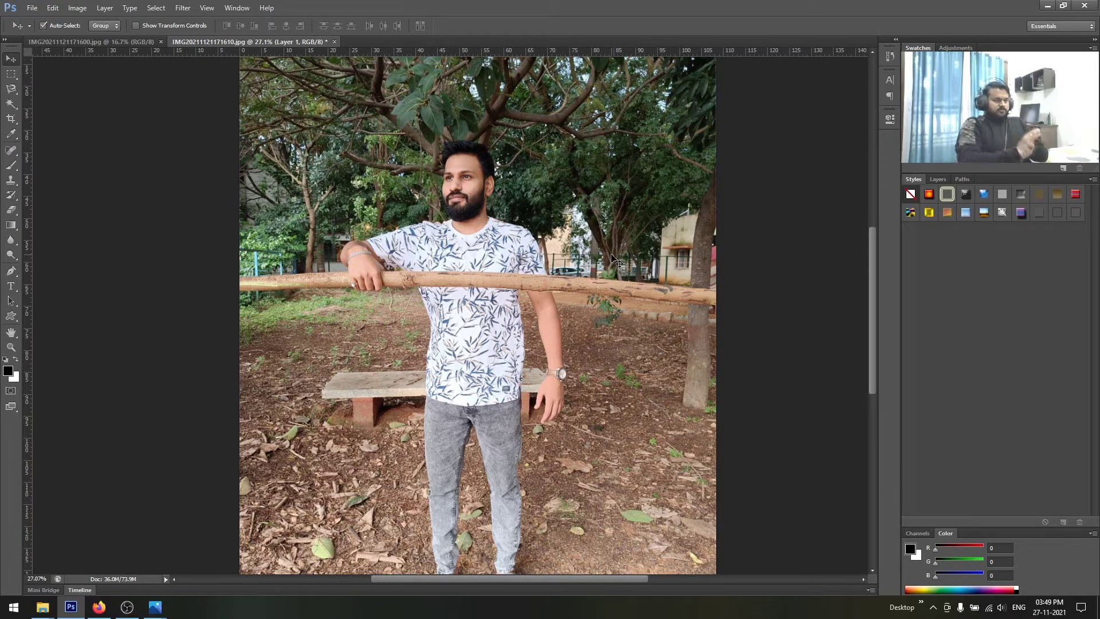
scroll(423, 261, "up", 9, "alt")
key("p")
scroll(416, 305, "up", 5, "alt")
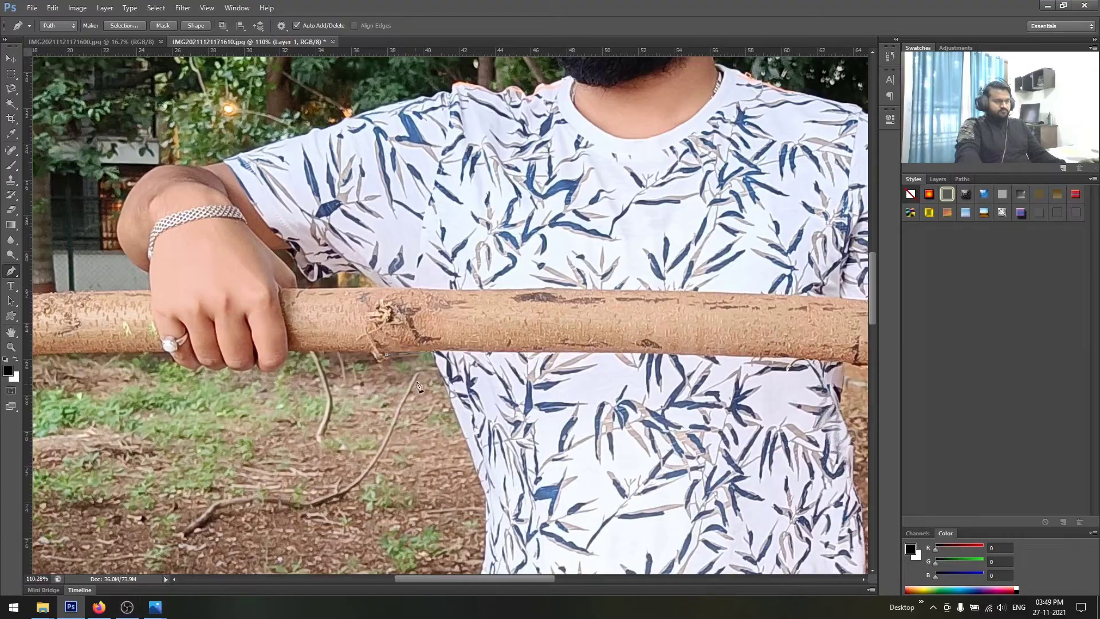
scroll(630, 367, "right", 3, "shift")
scroll(694, 383, "right", 3, "shift")
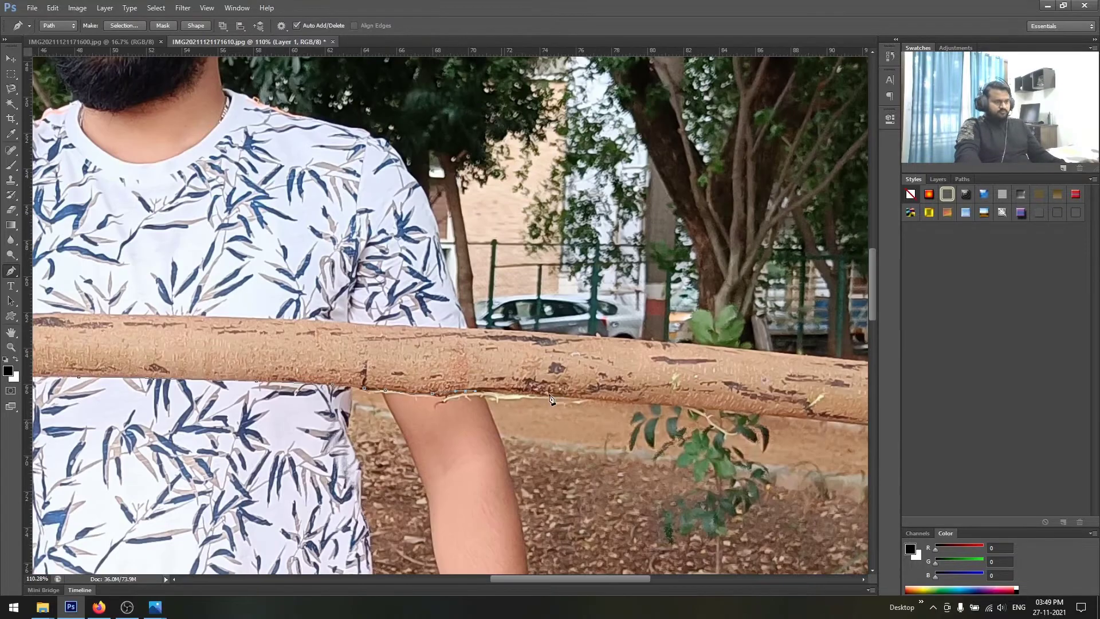
scroll(699, 395, "right", 3, "shift")
scroll(710, 441, "down", 5)
scroll(704, 405, "up", 10)
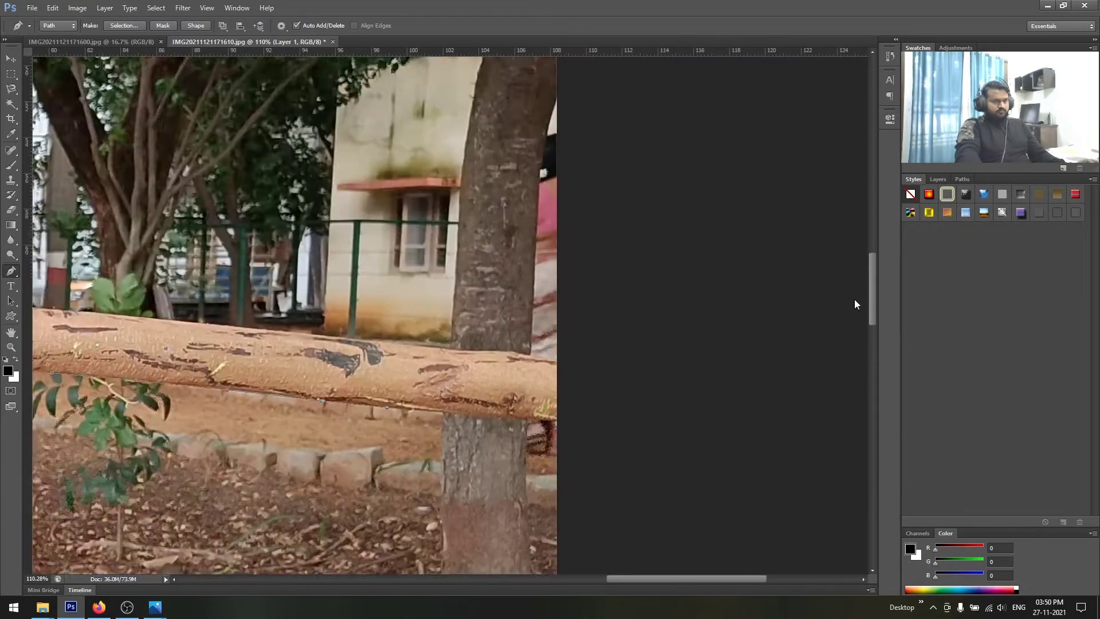
scroll(857, 304, "down", 2)
scroll(650, 226, "up", 2, "alt")
scroll(508, 270, "up", 2, "alt")
scroll(508, 269, "left", 3, "shift")
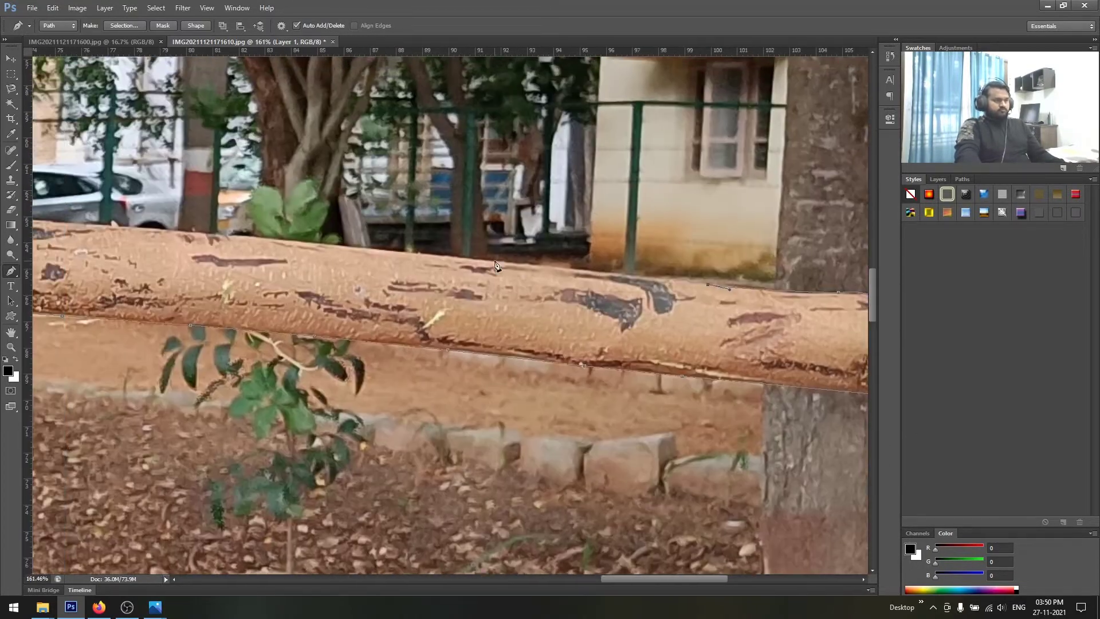
scroll(453, 270, "left", 3, "shift")
scroll(395, 270, "left", 3, "shift")
scroll(334, 270, "left", 3, "shift")
scroll(334, 269, "up", 2)
scroll(335, 270, "left", 5, "shift")
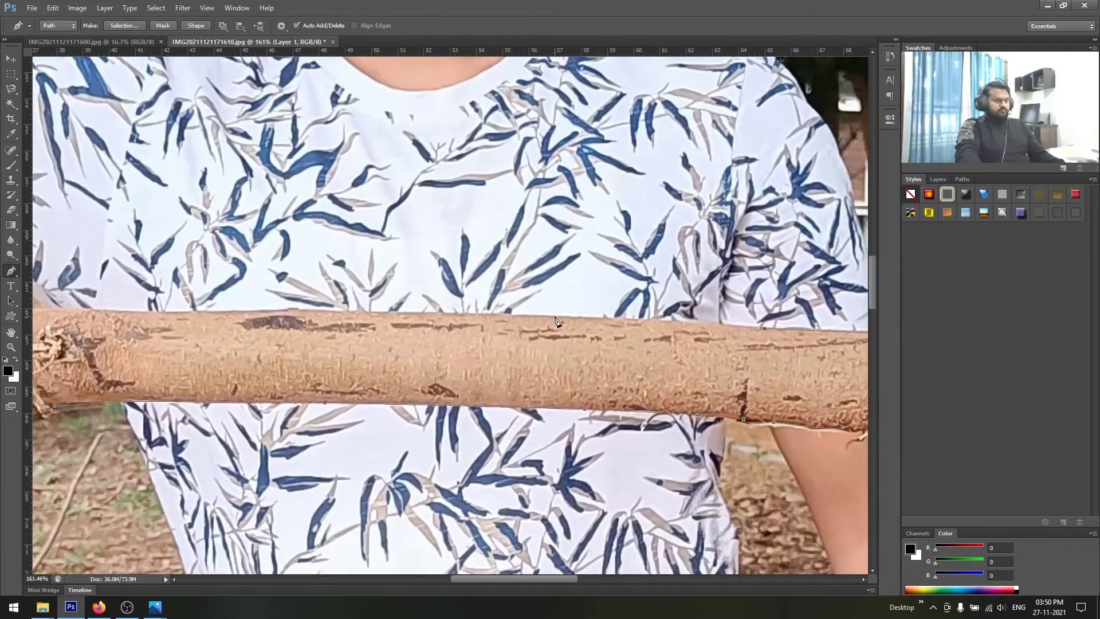
scroll(572, 324, "left", 3, "shift")
scroll(611, 354, "right", 5, "shift")
left_click(602, 313)
left_click(589, 265)
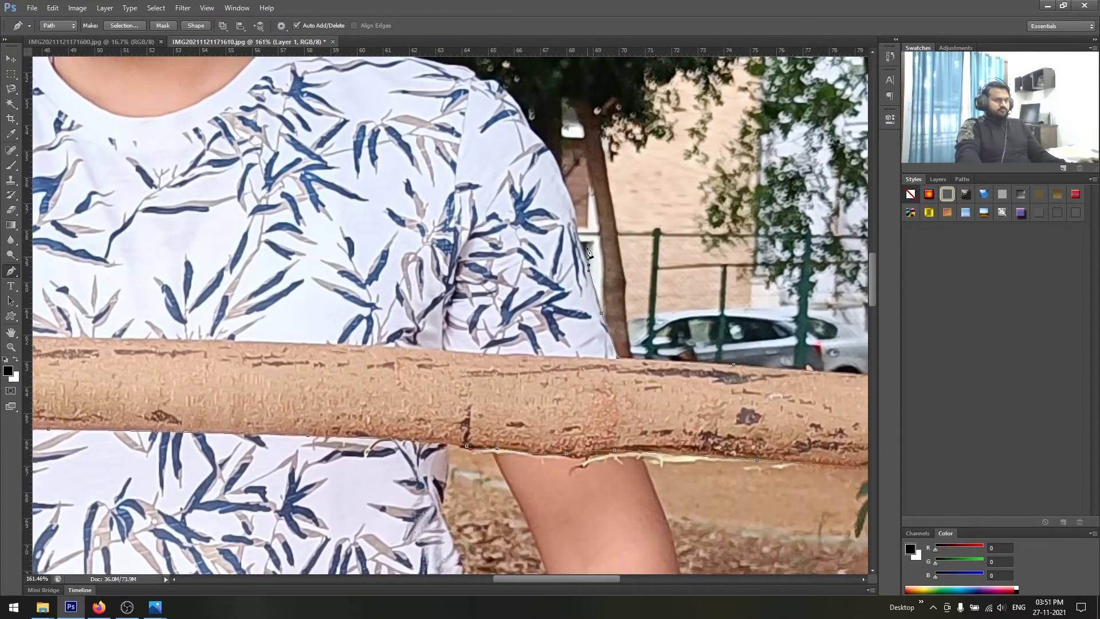
left_click(577, 228)
left_click(563, 181)
left_click(531, 129)
left_click(499, 83)
Trace the path from the shoulder along the neck and around the ear.
scroll(500, 86, "up", 3)
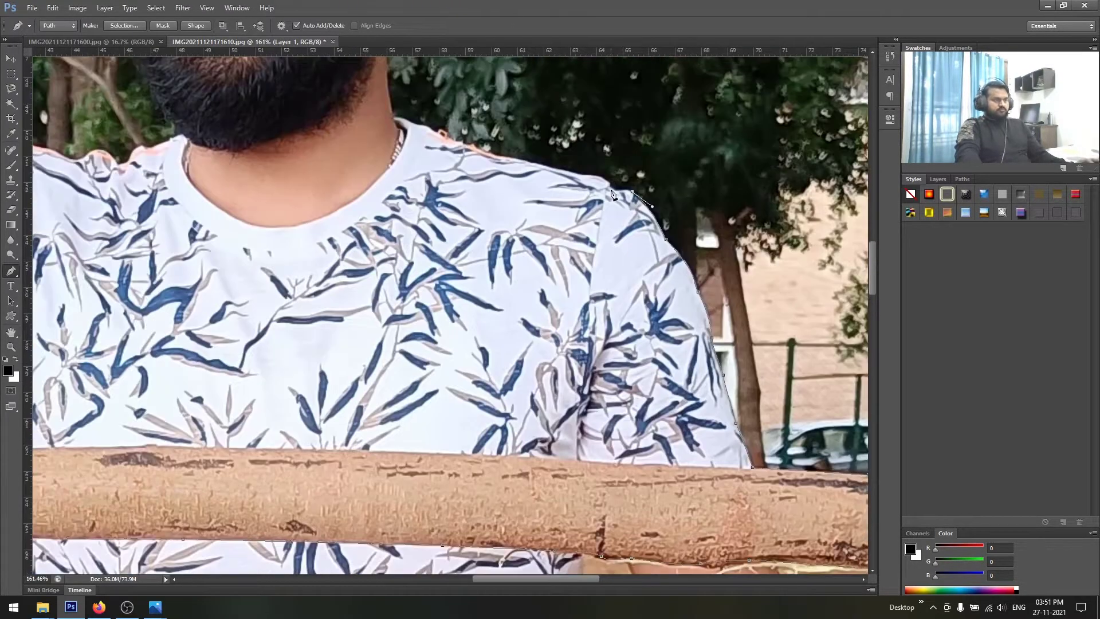
left_click(607, 190)
left_click(588, 176)
scroll(588, 176, "up", 2, "alt")
left_click(516, 234)
left_click(492, 225)
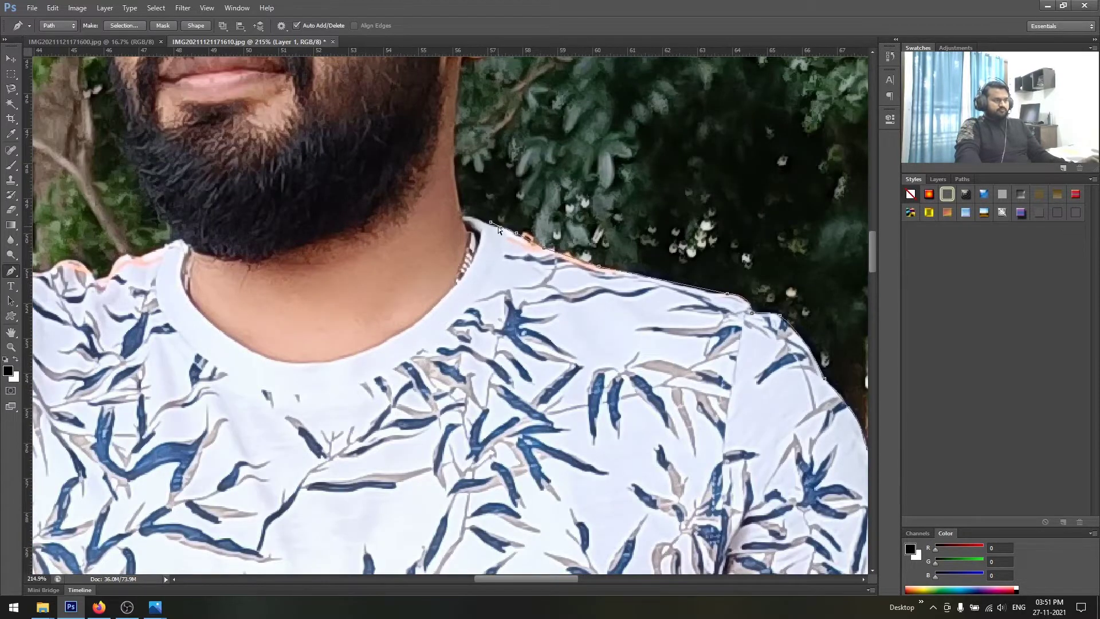
left_click(463, 218)
left_click(456, 98)
left_click(464, 70)
scroll(464, 70, "up", 3)
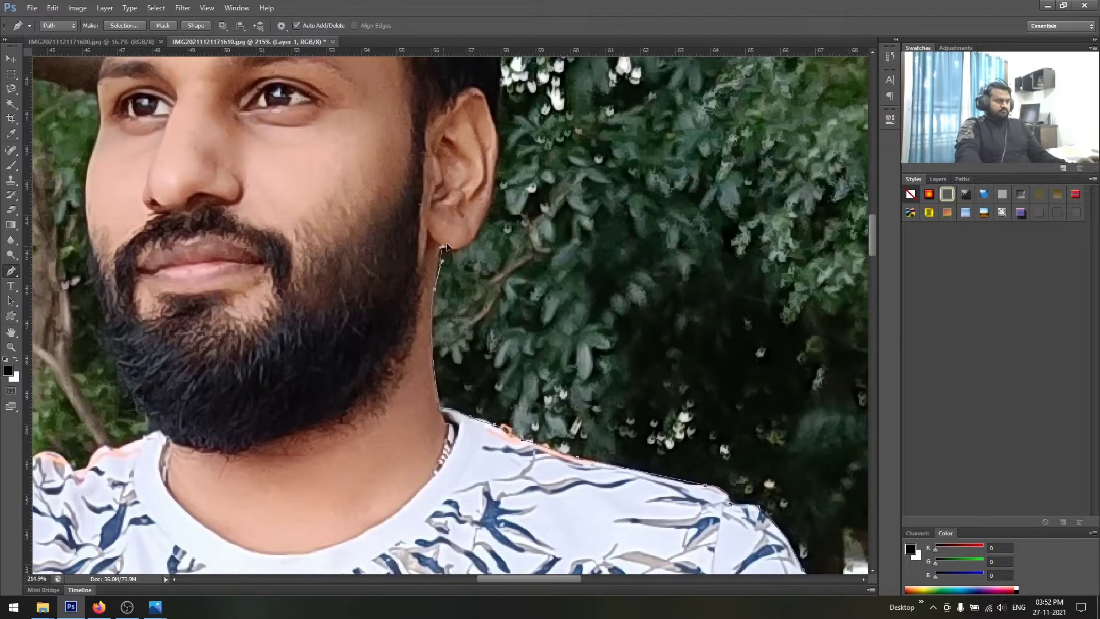
scroll(468, 249, "up", 2, "alt")
scroll(464, 252, "up", 4)
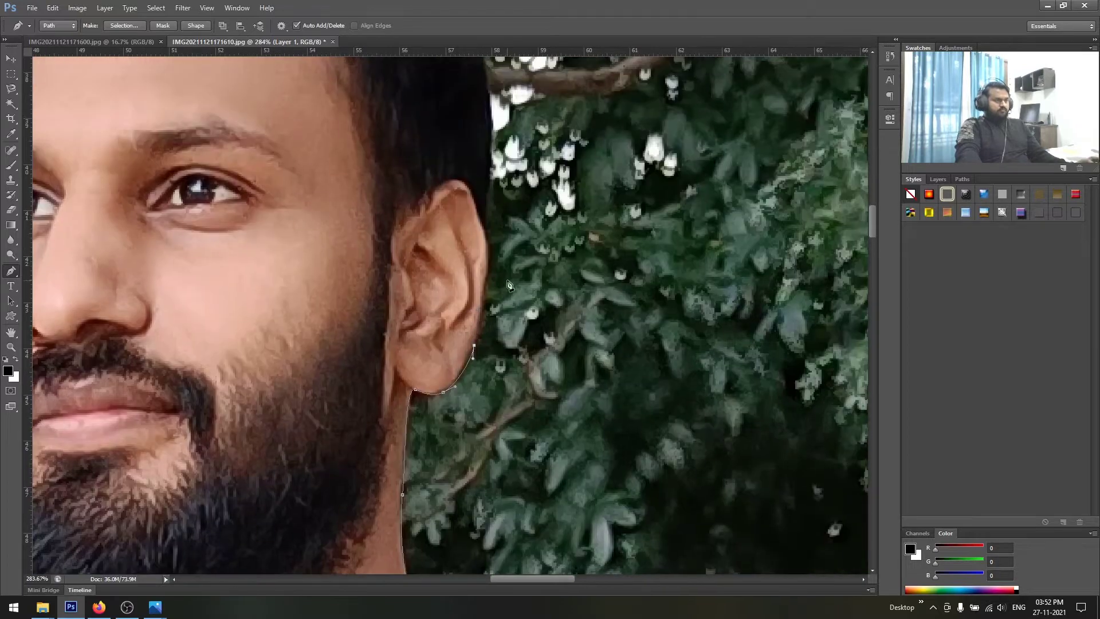
left_click(488, 227)
scroll(487, 226, "up", 2)
scroll(493, 258, "up", 4)
left_click(503, 273)
scroll(518, 265, "up", 3)
scroll(518, 265, "left", 2)
left_click_drag(440, 121, 346, 158)
Trace across the top of the hair and curve down its left edge.
left_click(489, 201)
scroll(346, 159, "up", 1)
scroll(346, 159, "left", 5)
left_click(491, 201)
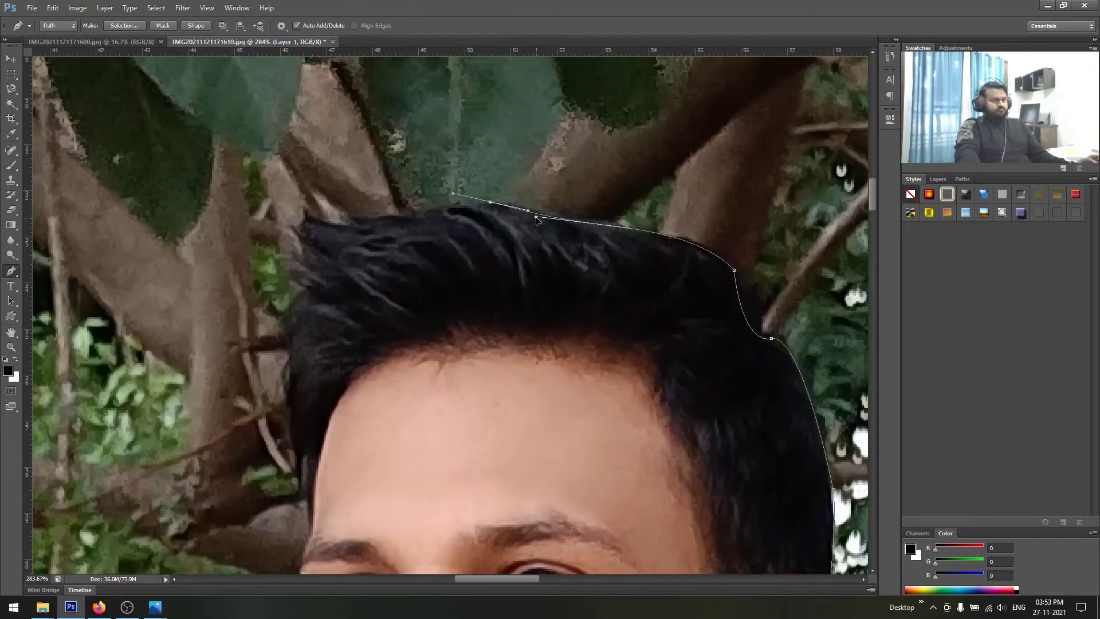
left_click(377, 219)
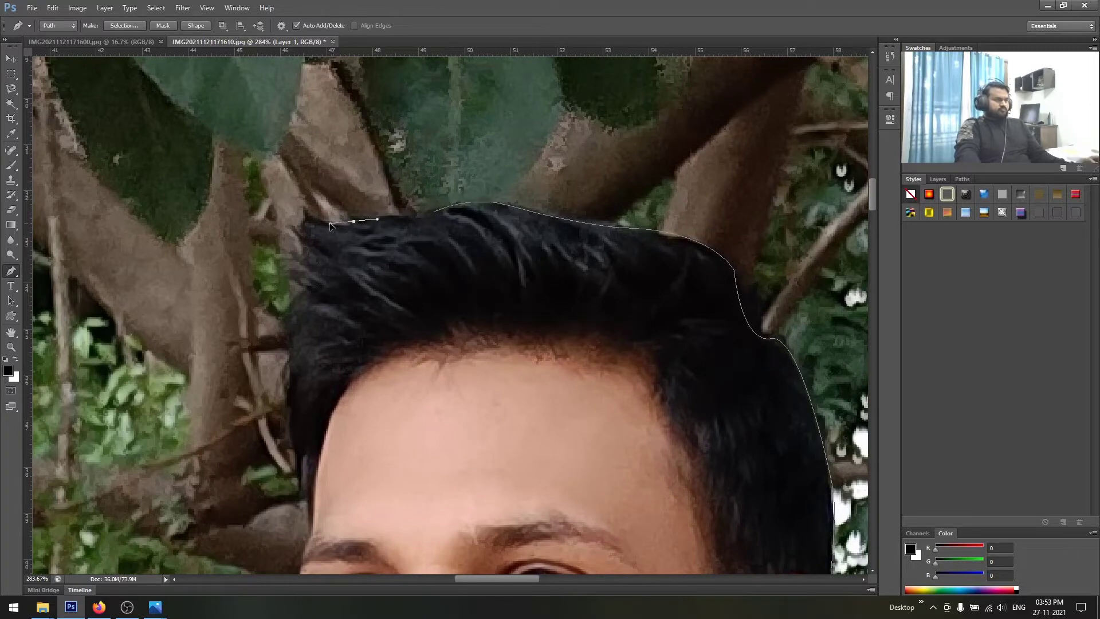
left_click(305, 208)
left_click_drag(305, 246, 323, 258)
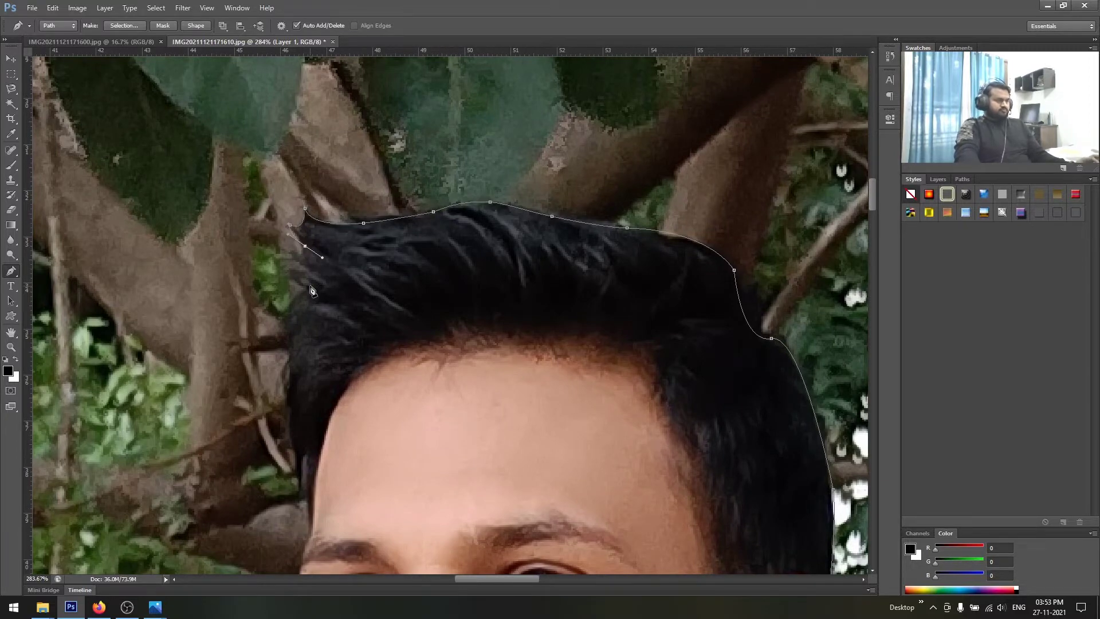
left_click(302, 266)
left_click(284, 322)
scroll(284, 322, "down", 3)
scroll(284, 322, "left", 2)
left_click_drag(394, 294, 464, 349)
left_click(393, 343)
Trace down the face and beard to the collar and along the other shoulder.
scroll(394, 343, "down", 3)
left_click(469, 223)
scroll(469, 223, "down", 1)
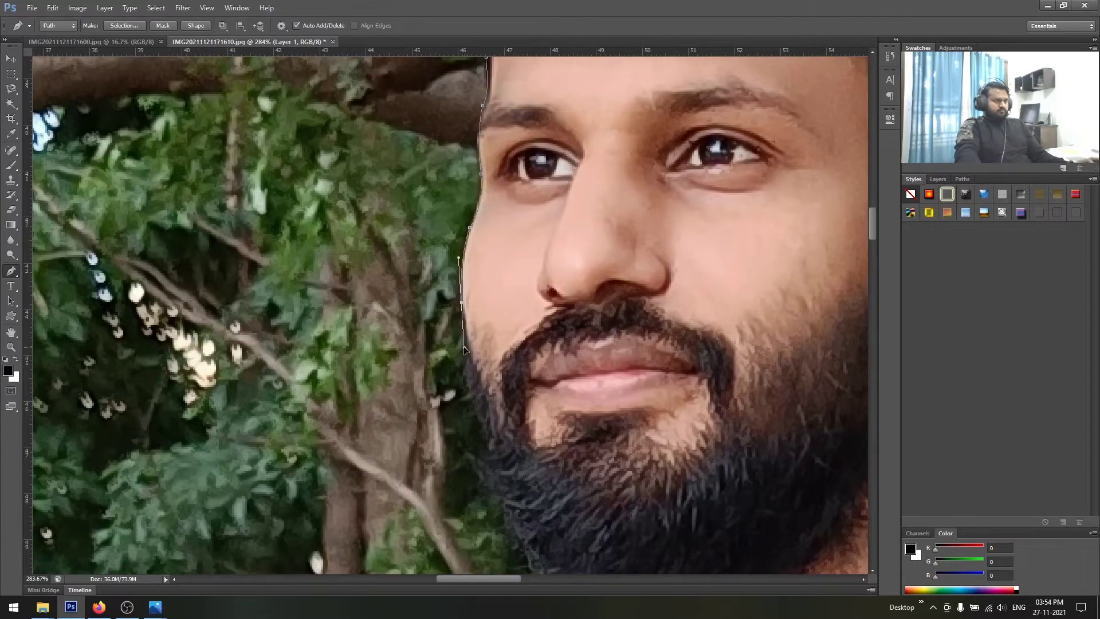
scroll(465, 350, "down", 3)
left_click(464, 272)
left_click(487, 361)
scroll(496, 390, "down", 3)
left_click(503, 336)
left_click(557, 417)
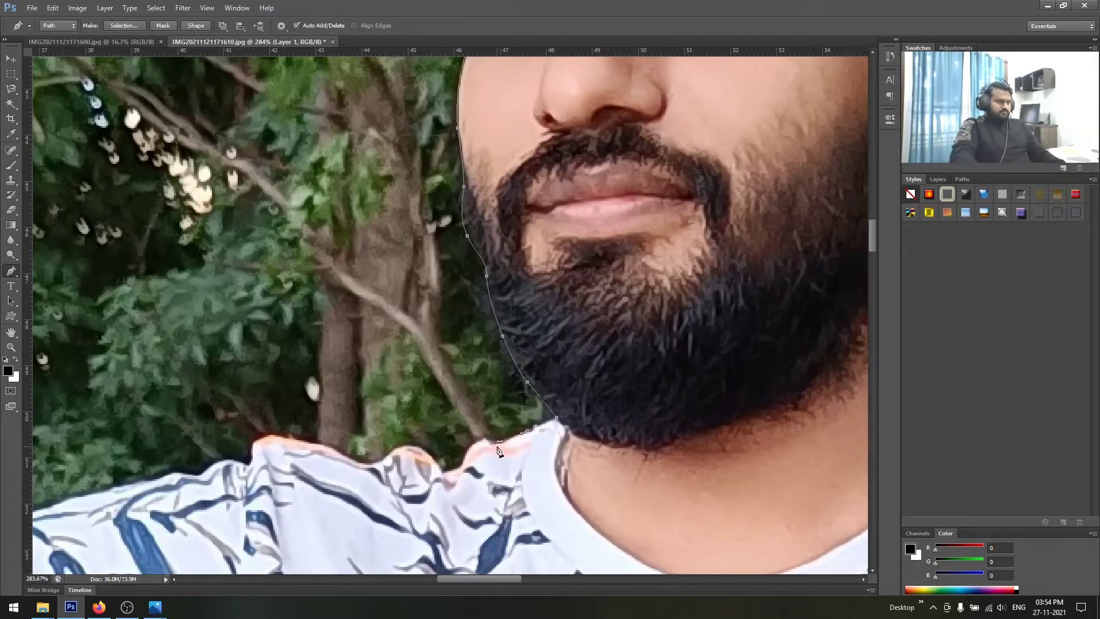
scroll(441, 477, "down", 2)
left_click(475, 420)
left_click(436, 414)
left_click(377, 395)
left_click(343, 407)
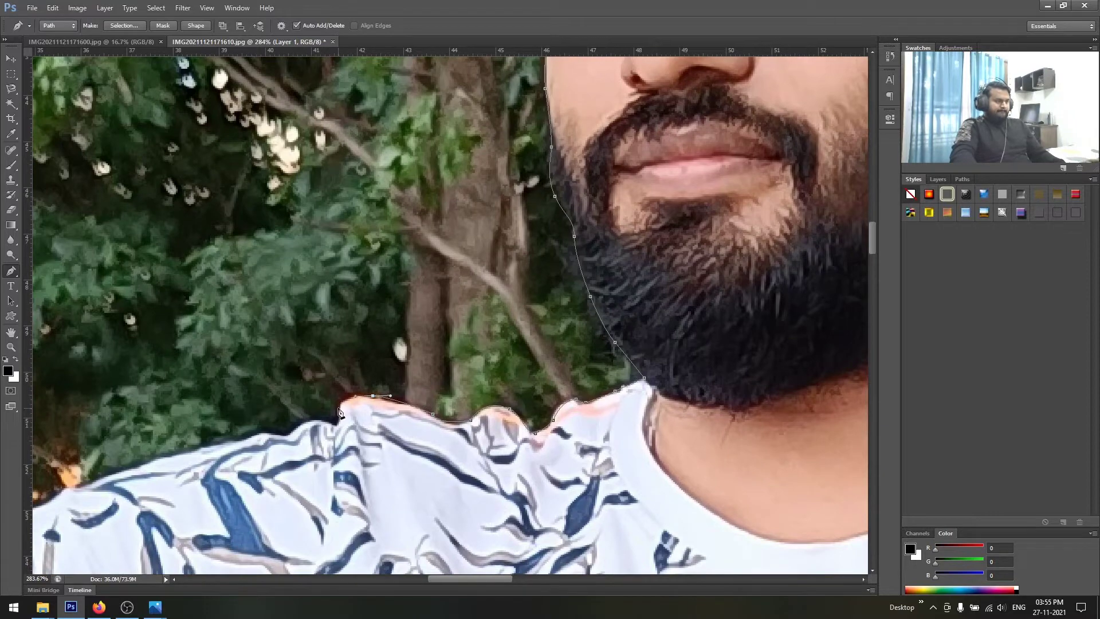
scroll(343, 406, "down", 3)
Trace the shirt's shoulder and upper arm, then around the stick's left end.
left_click(470, 312)
scroll(459, 318, "down", 3)
left_click(549, 308)
scroll(550, 310, "down", 2)
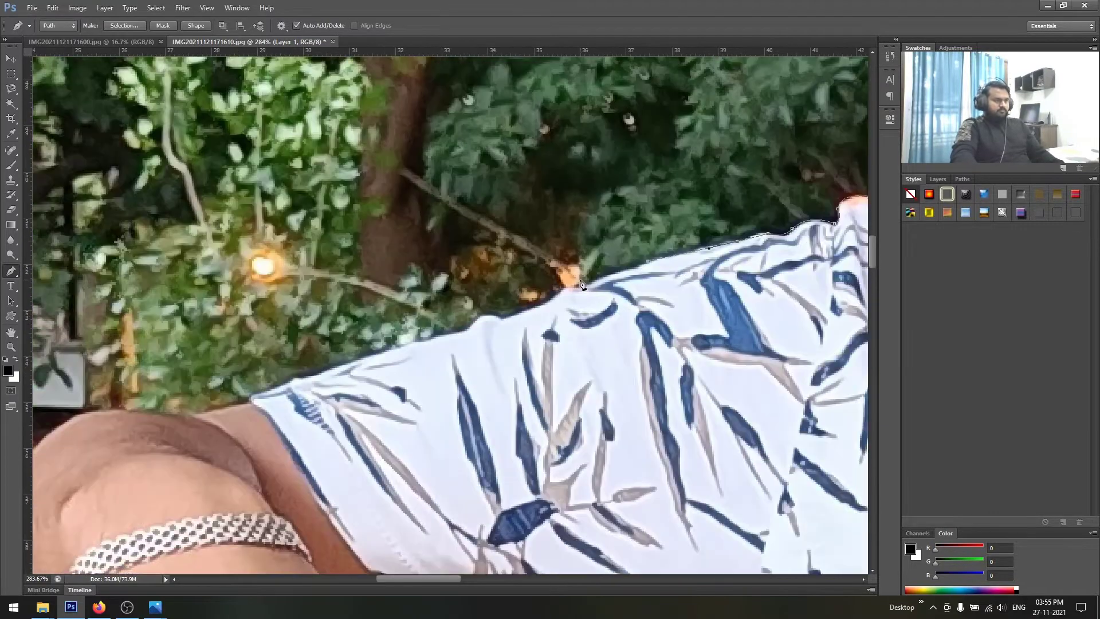
left_click(576, 285)
scroll(573, 287, "down", 1)
left_click(537, 273)
left_click(488, 282)
scroll(488, 282, "left", 3)
left_click(440, 309)
left_click(227, 342)
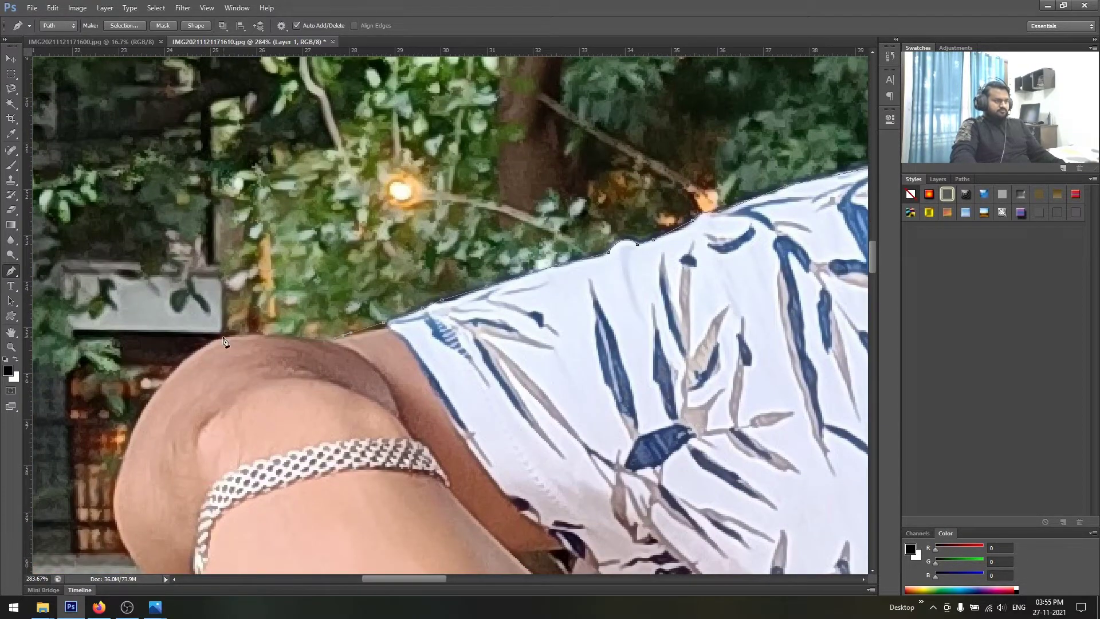
scroll(240, 346, "left", 3)
scroll(257, 349, "down", 2)
left_click(263, 442)
scroll(381, 483, "left", 5)
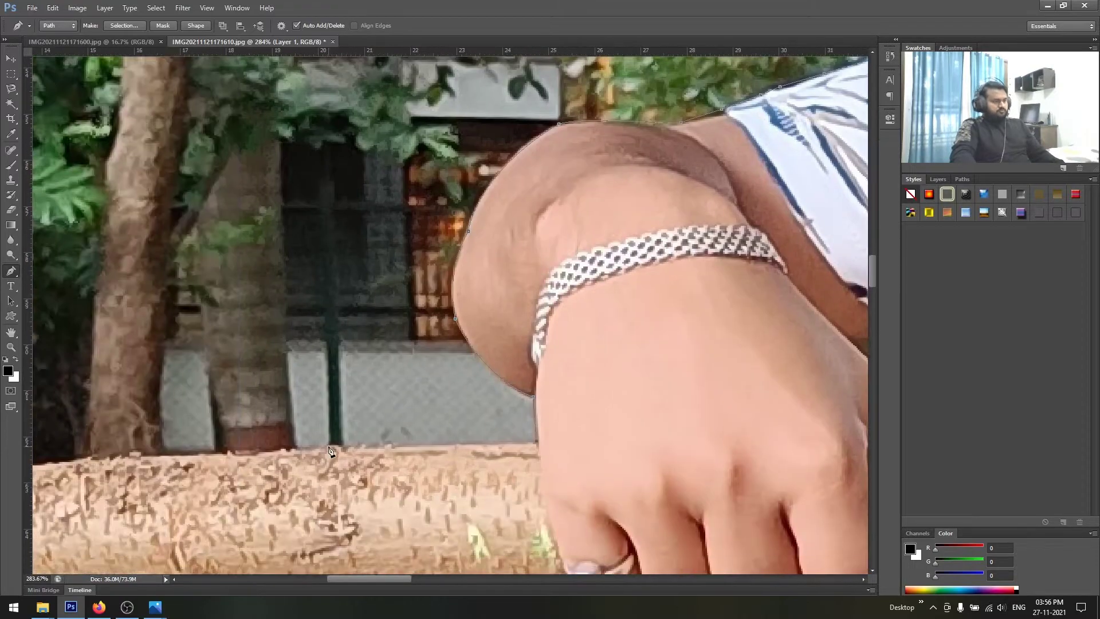
scroll(639, 440, "left", 10)
scroll(639, 440, "left", 3)
left_click(204, 445)
scroll(204, 444, "down", 2)
left_click(128, 514)
Trace along the stick's lower edge past the fingers.
left_click(241, 457)
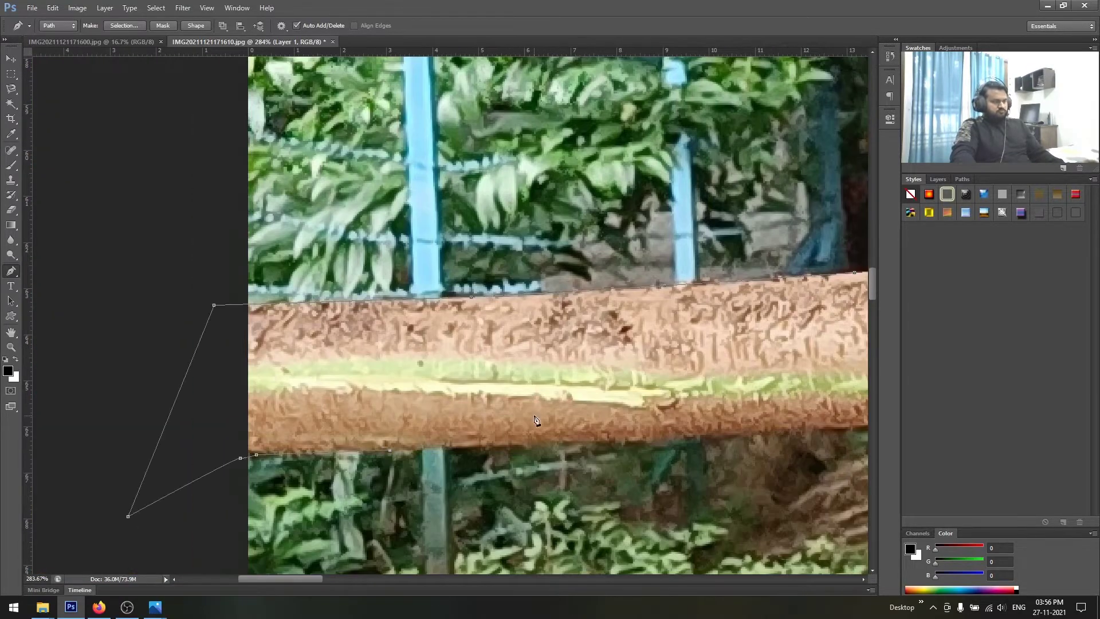
scroll(316, 432, "right", 8)
scroll(316, 433, "right", 4)
left_click(470, 426)
scroll(470, 426, "right", 4)
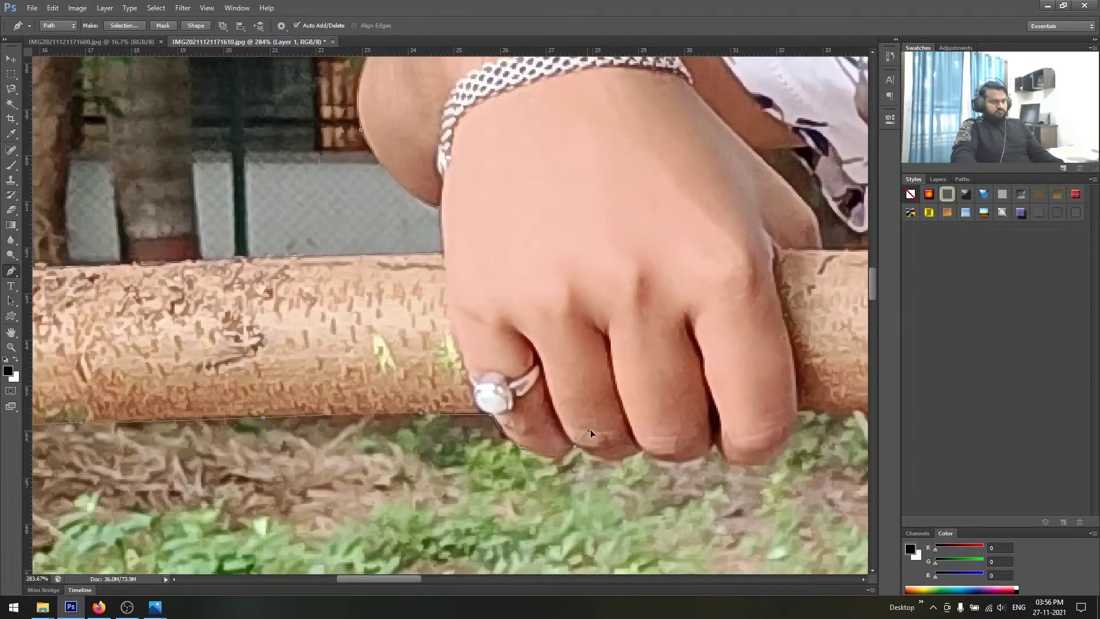
scroll(720, 451, "right", 5)
left_click(579, 413)
left_click(647, 416)
left_click(720, 419)
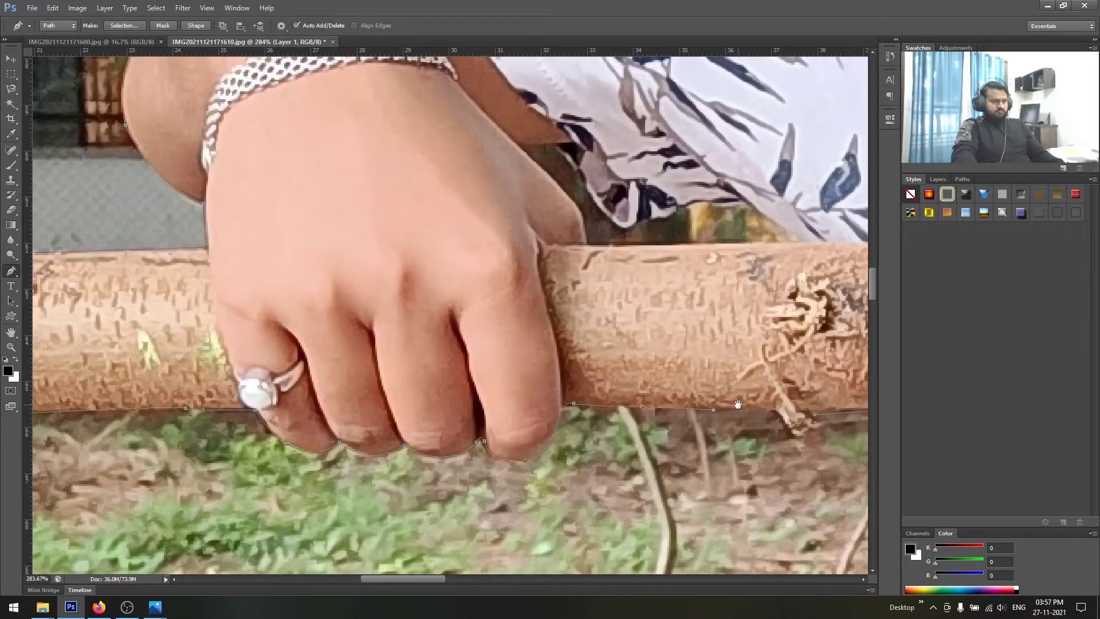
scroll(719, 419, "right", 4)
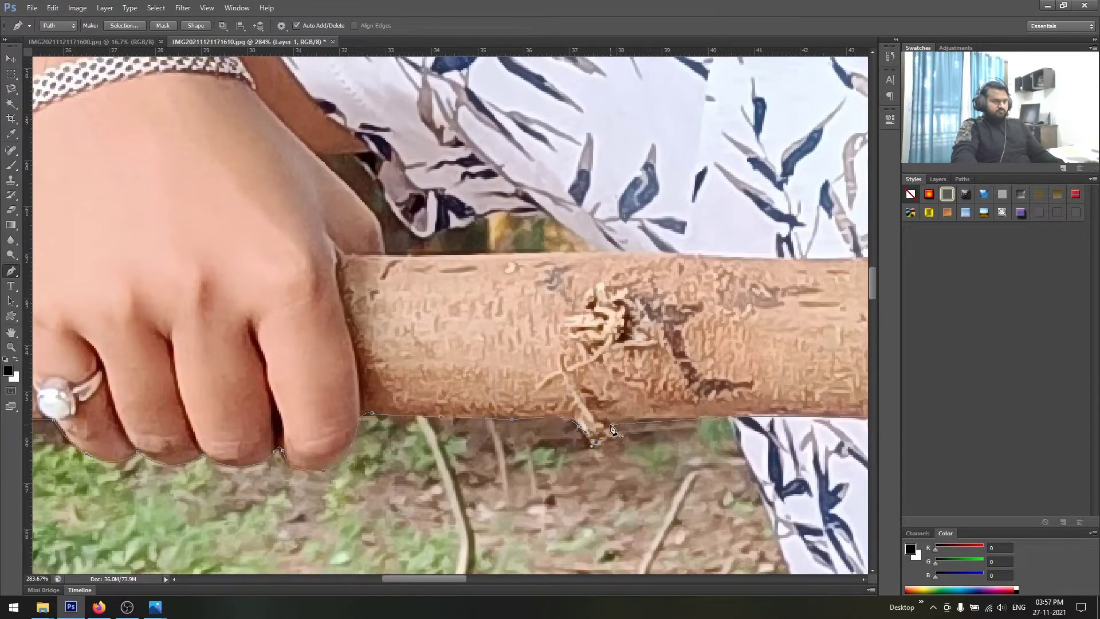
scroll(425, 417, "down", 4)
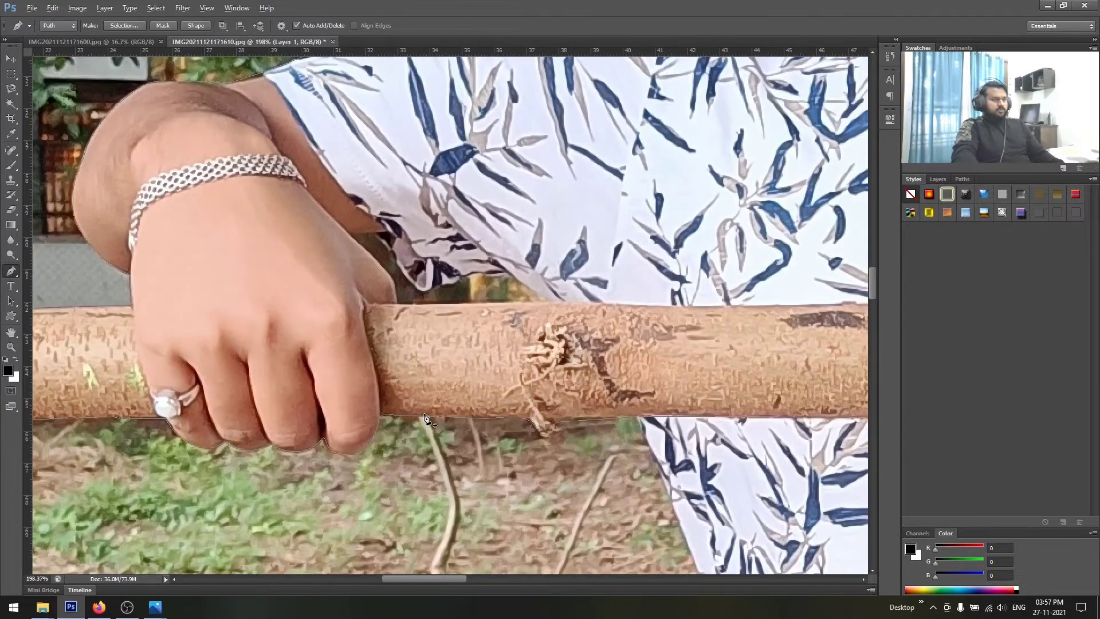
scroll(425, 417, "down", 3)
scroll(426, 418, "down", 1)
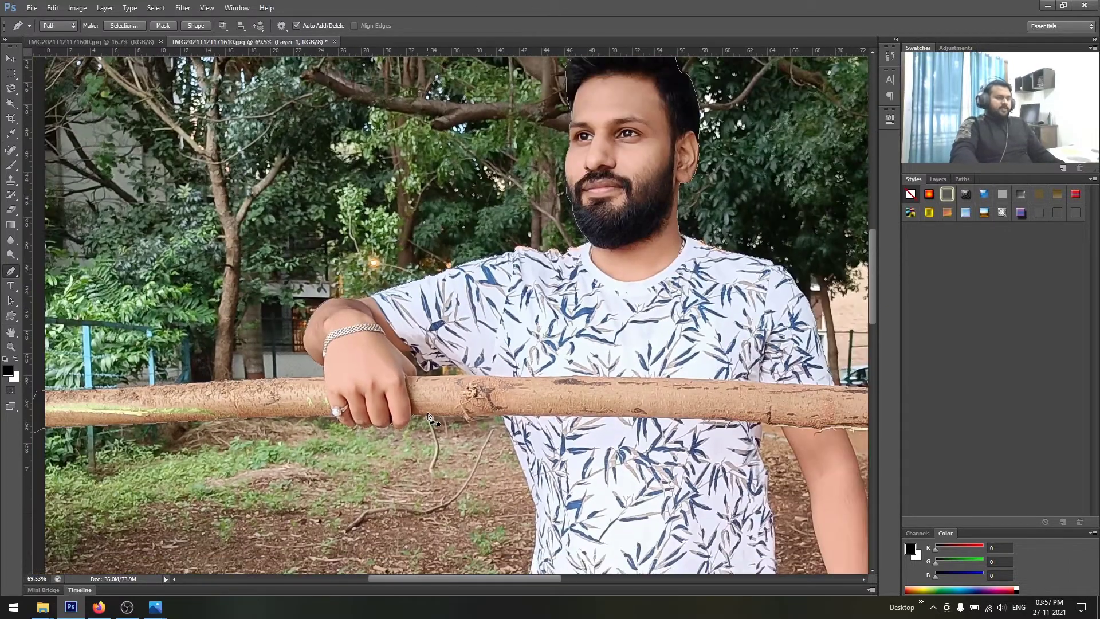
scroll(426, 417, "down", 1)
Save the completed Work Path as Path 2 in the Paths panel.
left_click(964, 180)
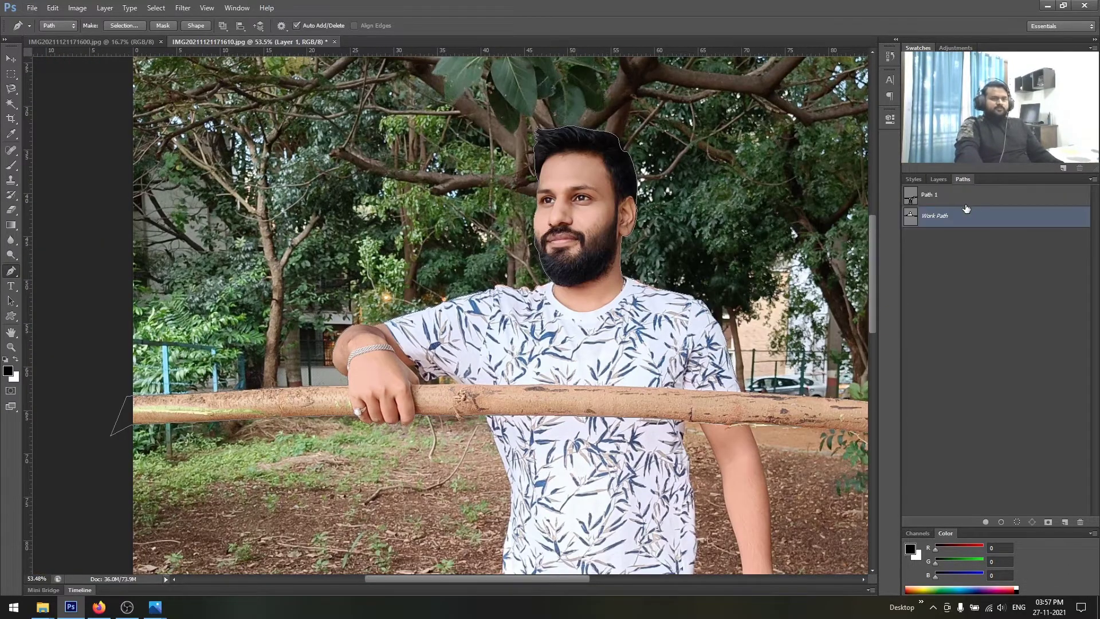
left_click_drag(952, 222, 1065, 522)
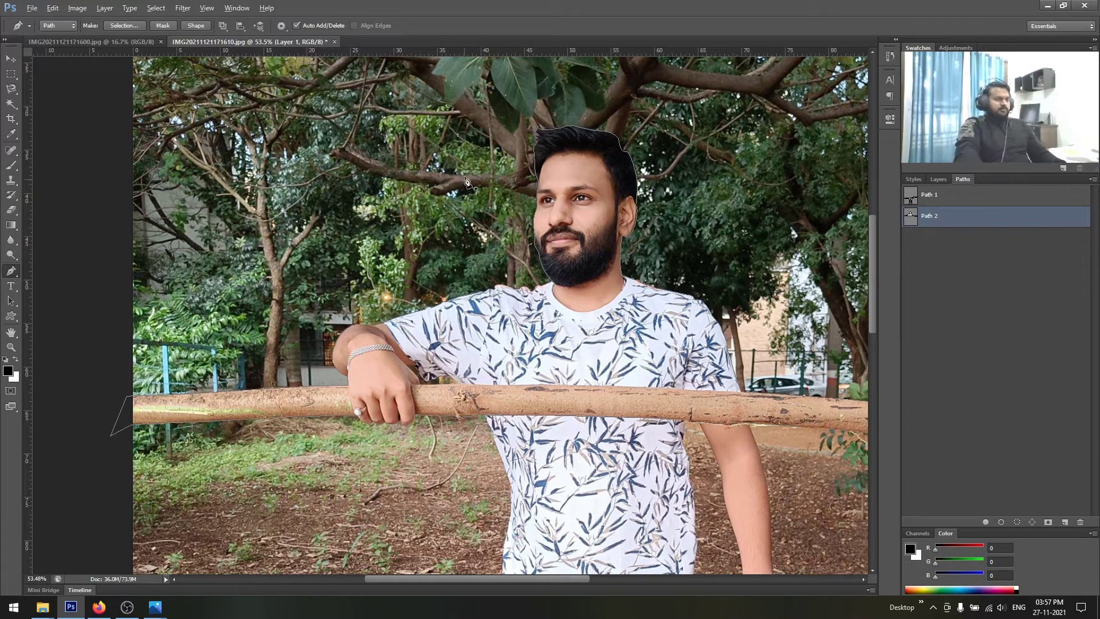
scroll(467, 186, "down", 1)
left_click(11, 57)
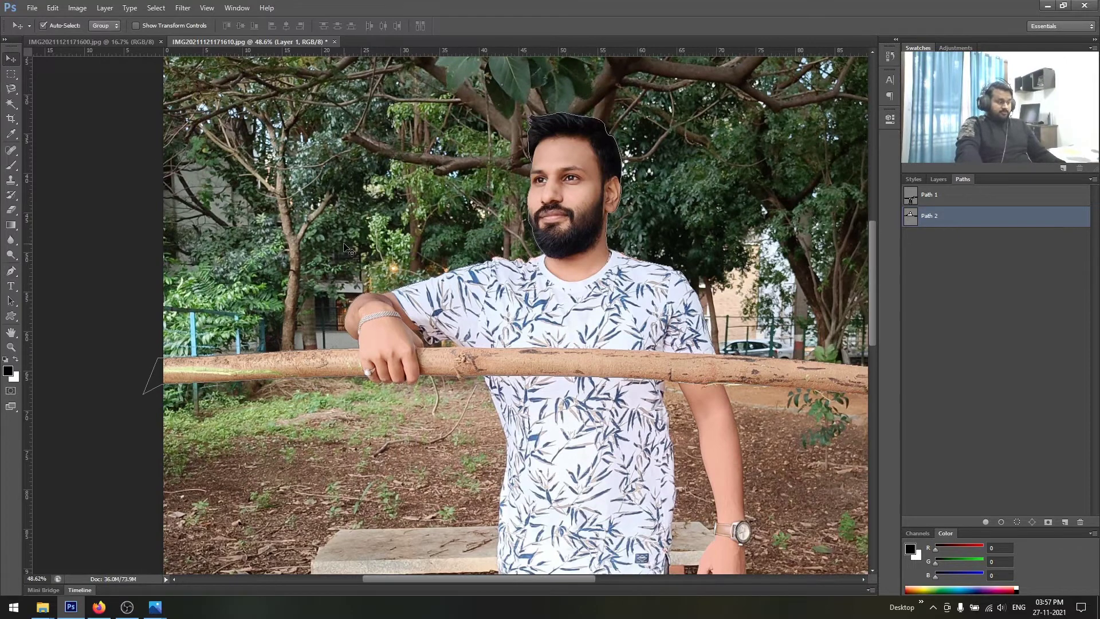
scroll(444, 217, "down", 5)
scroll(444, 217, "down", 1)
scroll(445, 217, "down", 1)
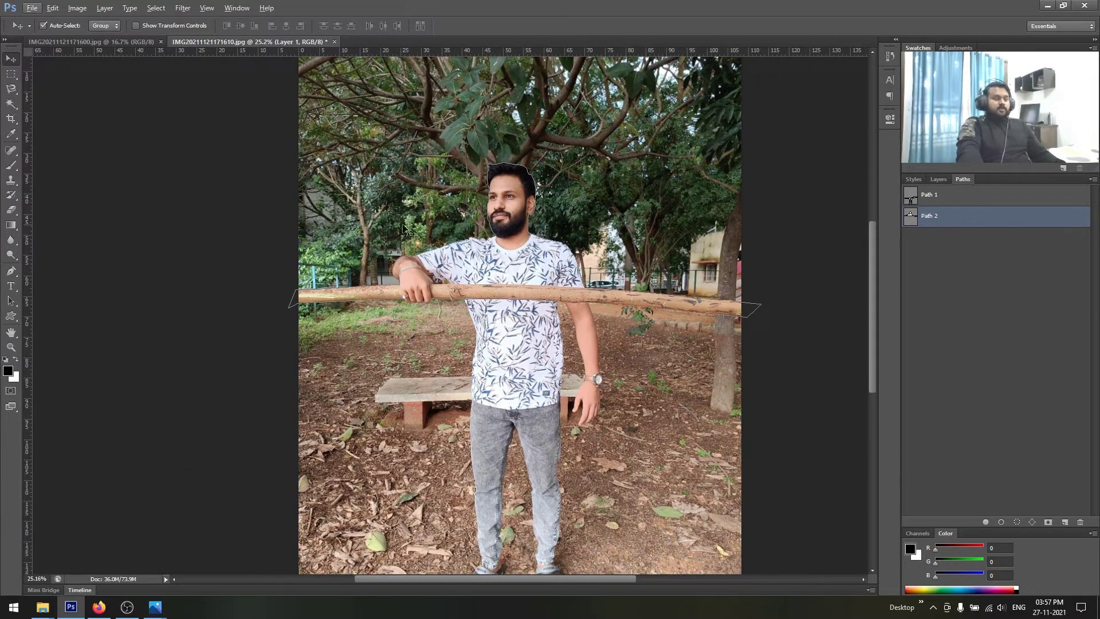
scroll(361, 228, "down", 1)
scroll(361, 228, "down", 1)
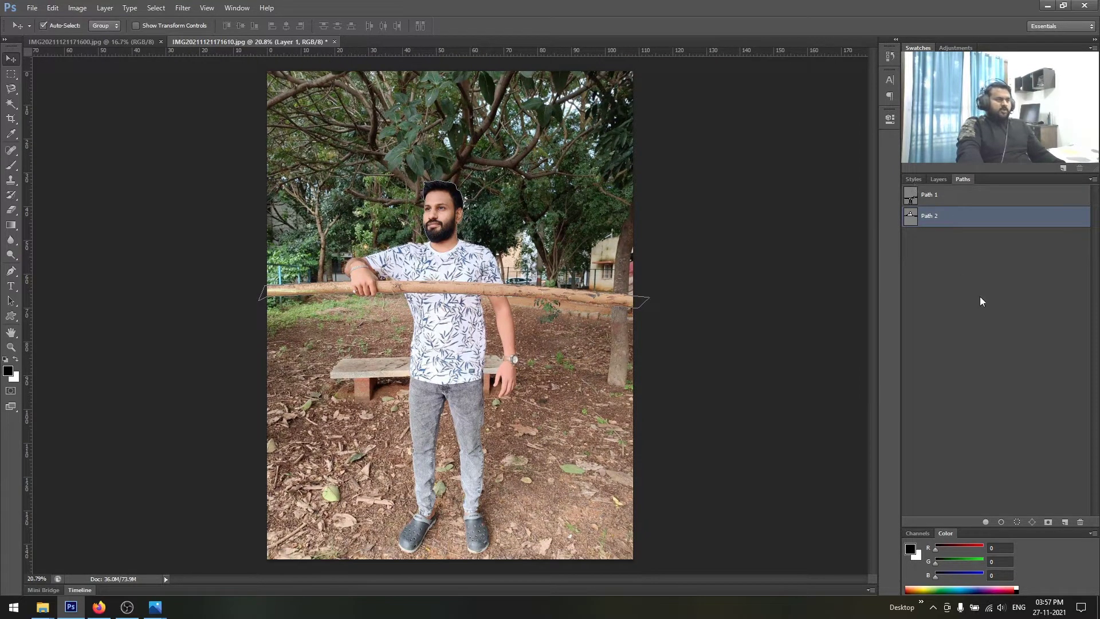
Turn Path 2 into a selection with a 2-pixel feather radius.
right_click(929, 219)
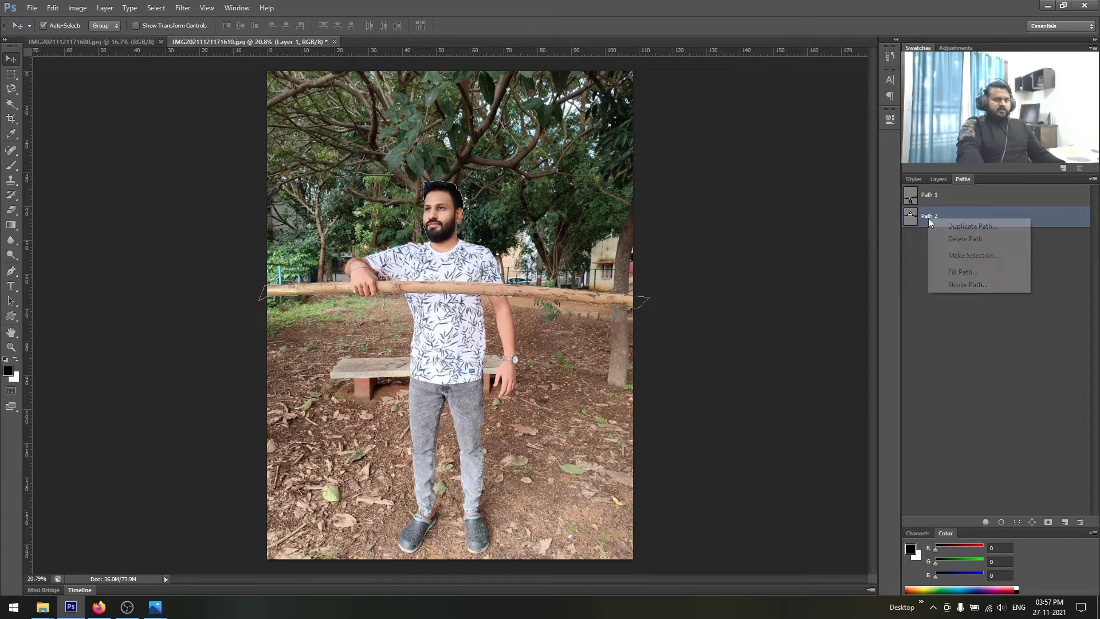
left_click(973, 256)
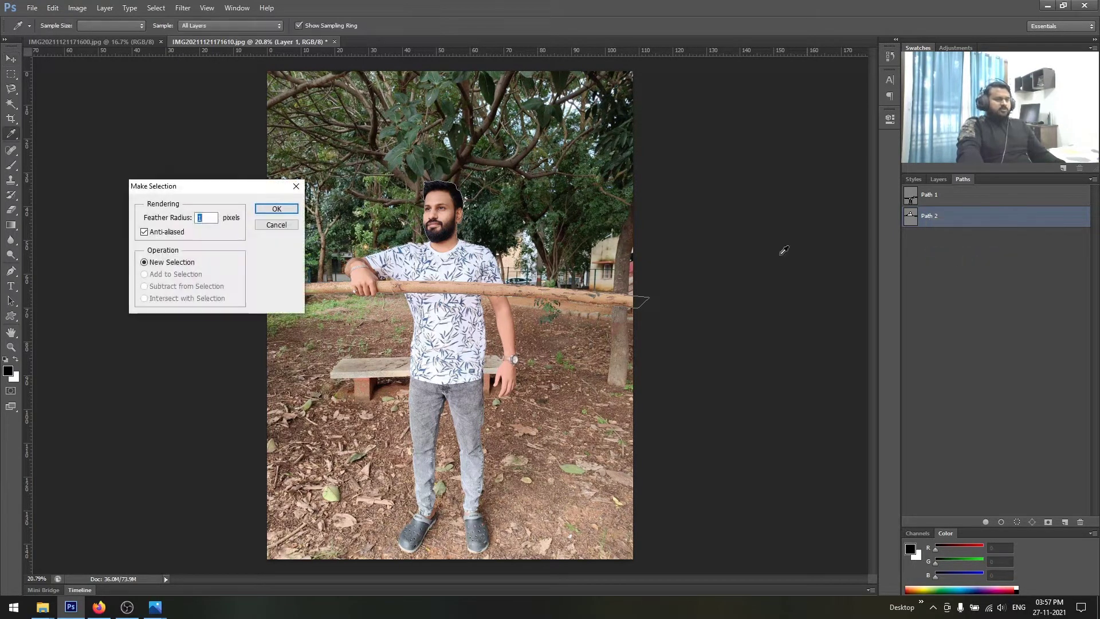
type("2")
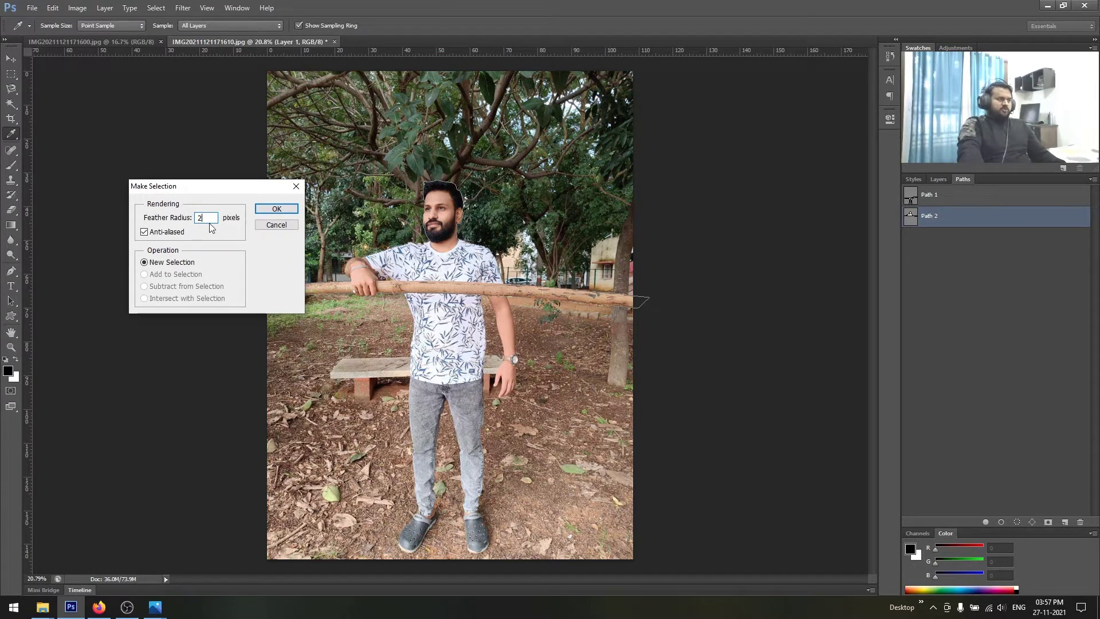
left_click(274, 210)
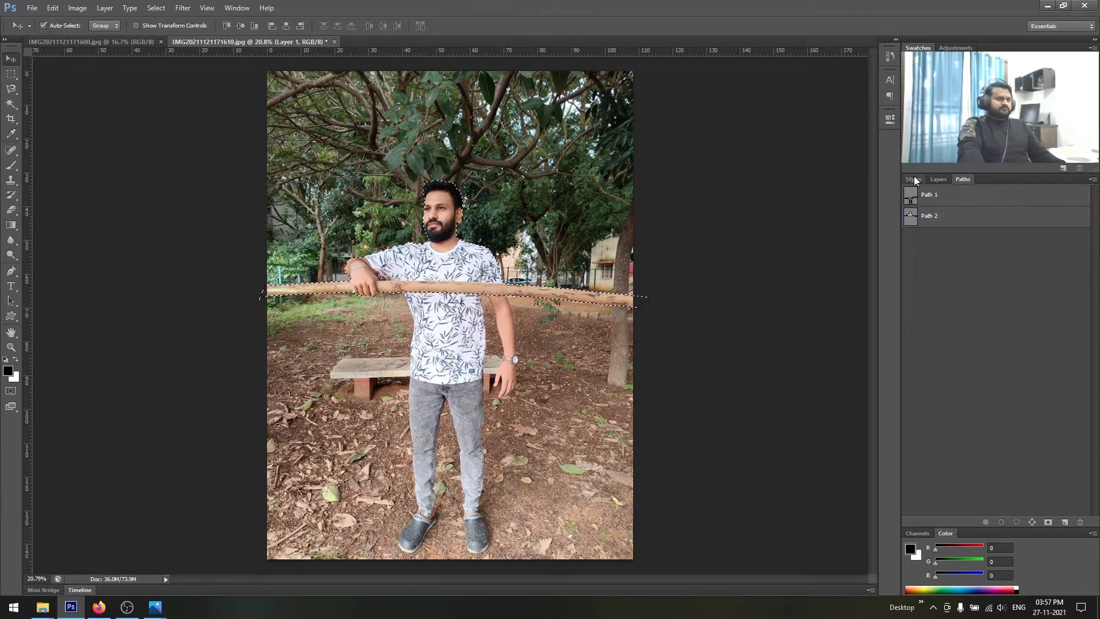
Copy the feathered selection onto new Layer 2 and hide Layer 1.
left_click(912, 179)
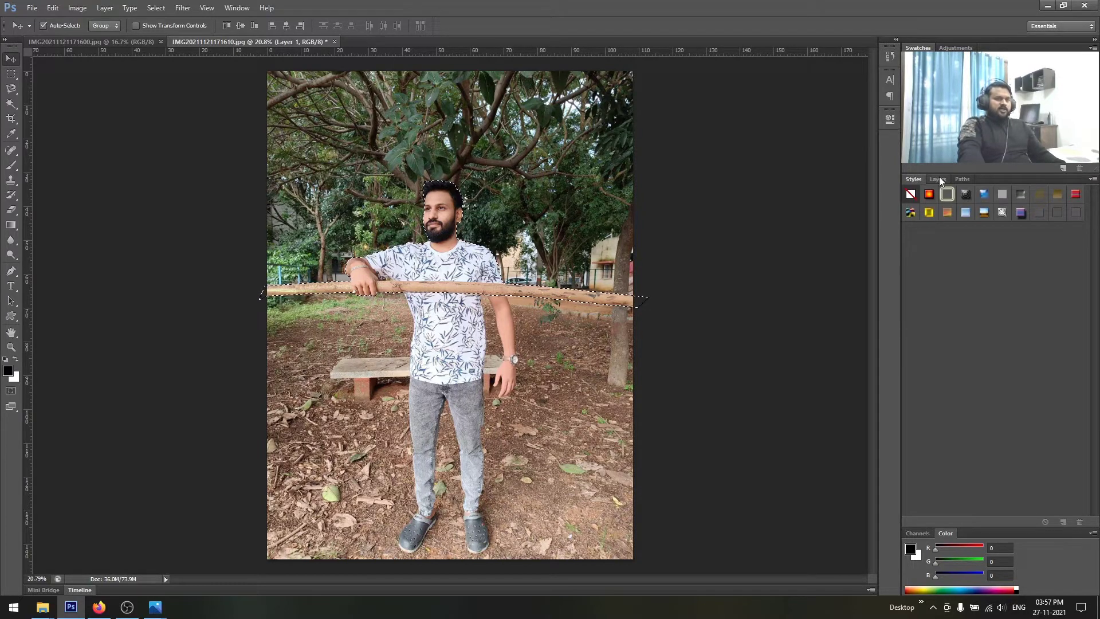
left_click(939, 179)
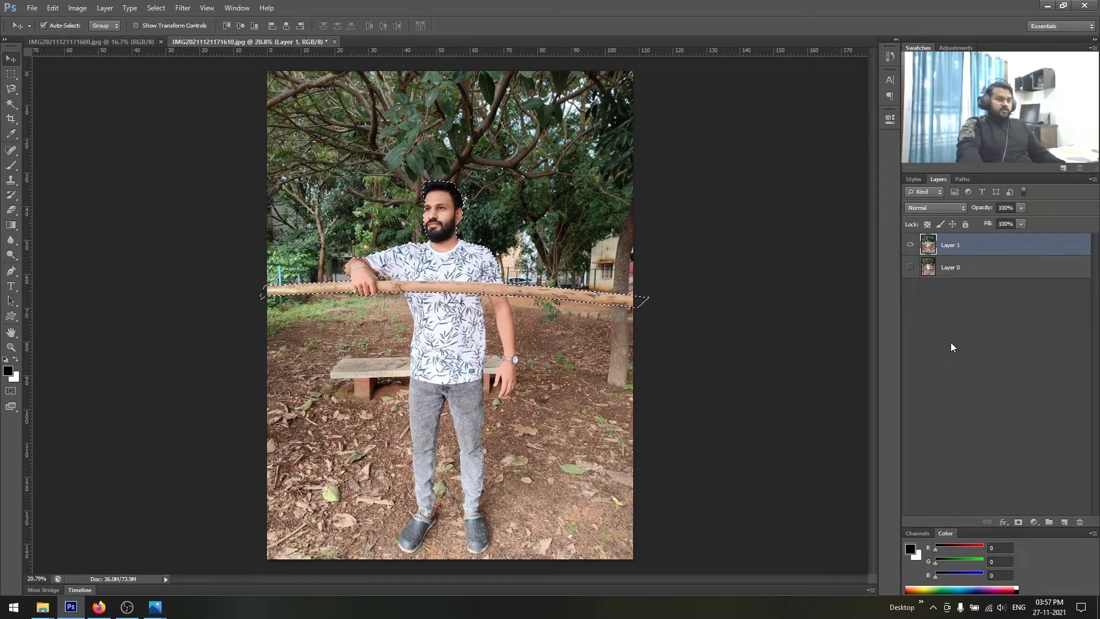
key("ctrl+j")
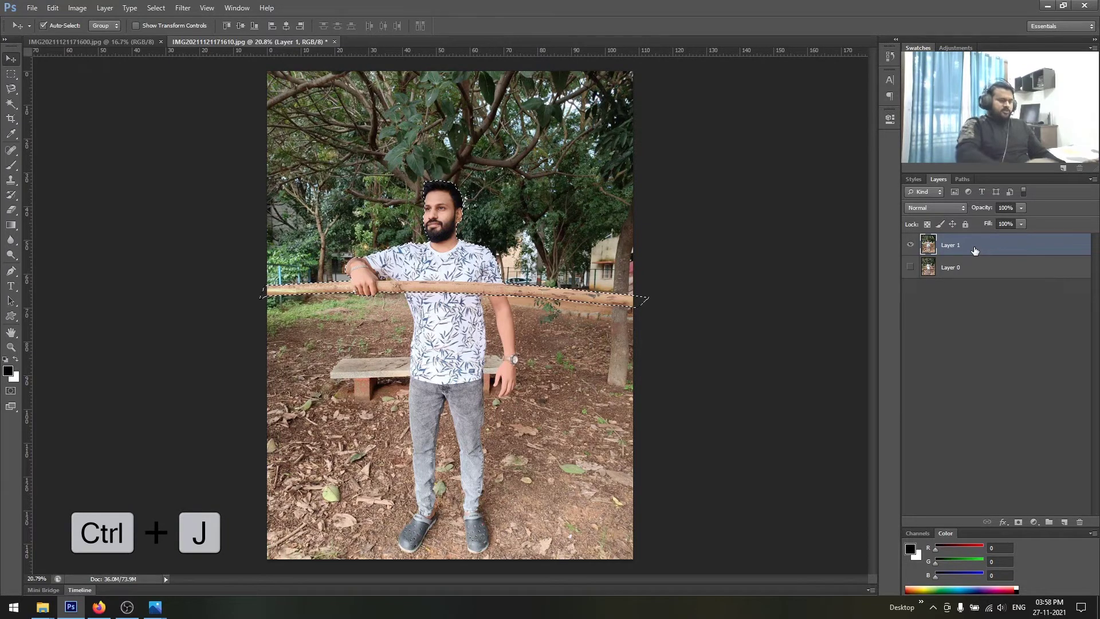
key("ctrl+j")
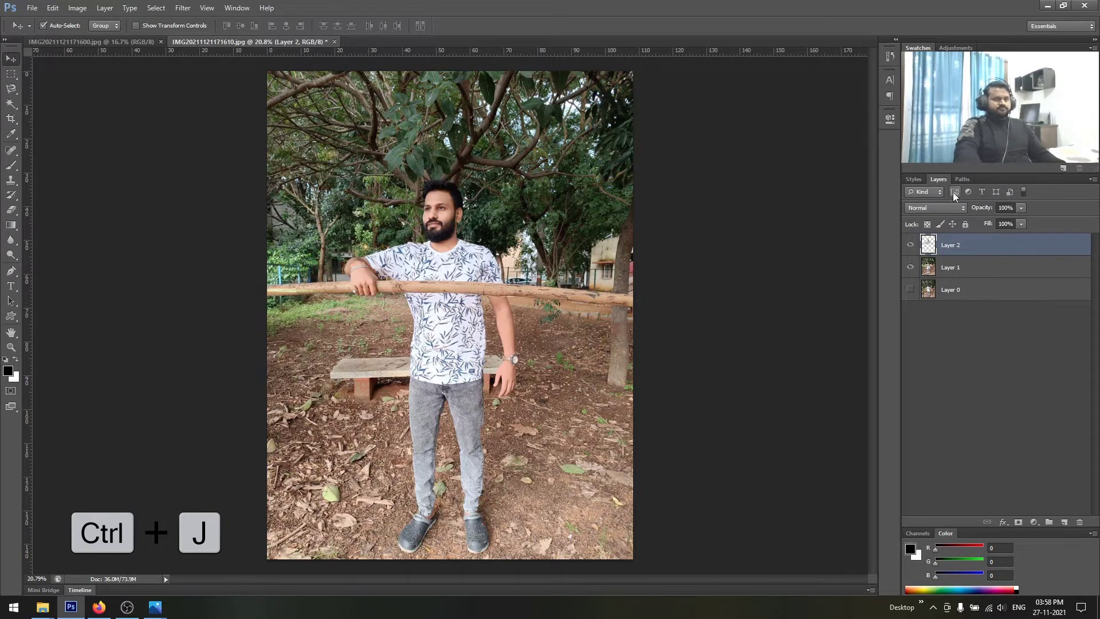
left_click(911, 267)
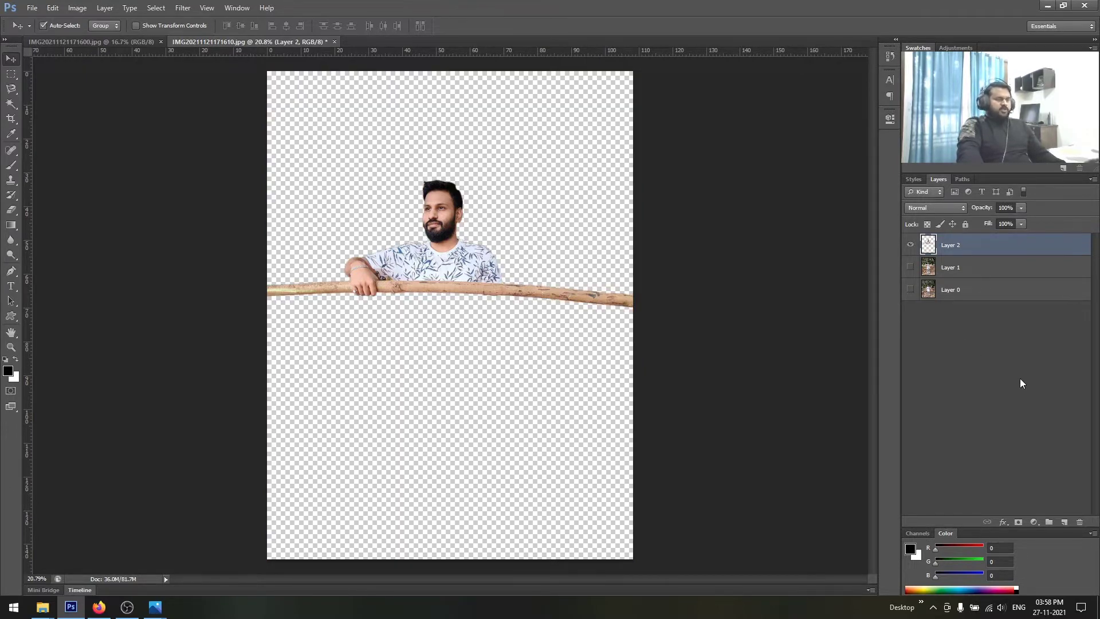
With Layer 0 active and visible, load Path 1 as a feathered selection.
left_click(952, 291)
left_click(912, 291)
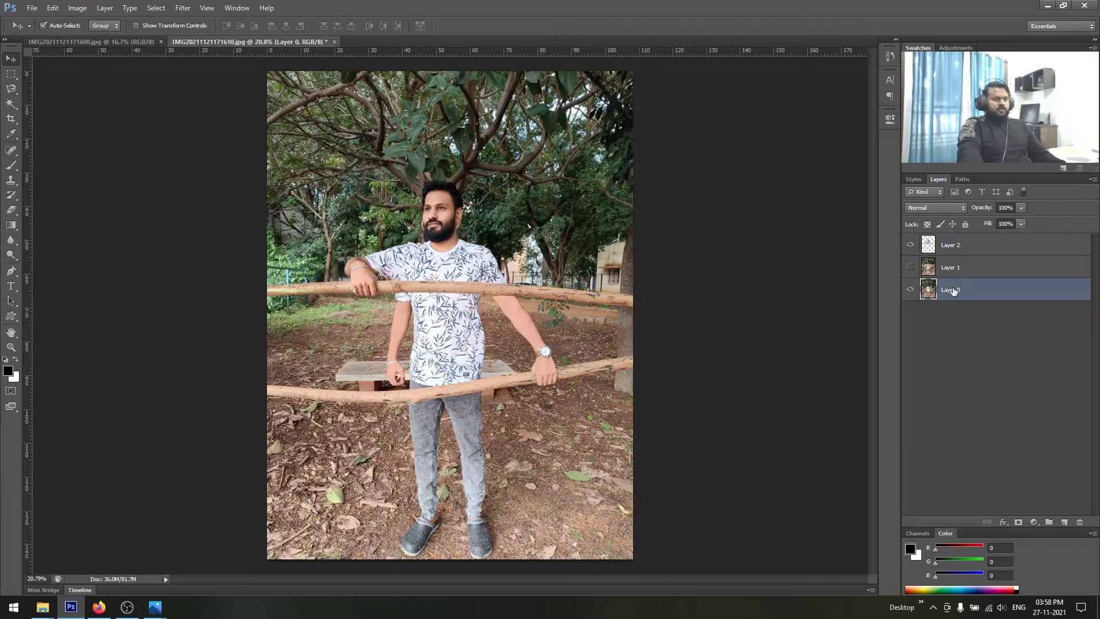
left_click(963, 179)
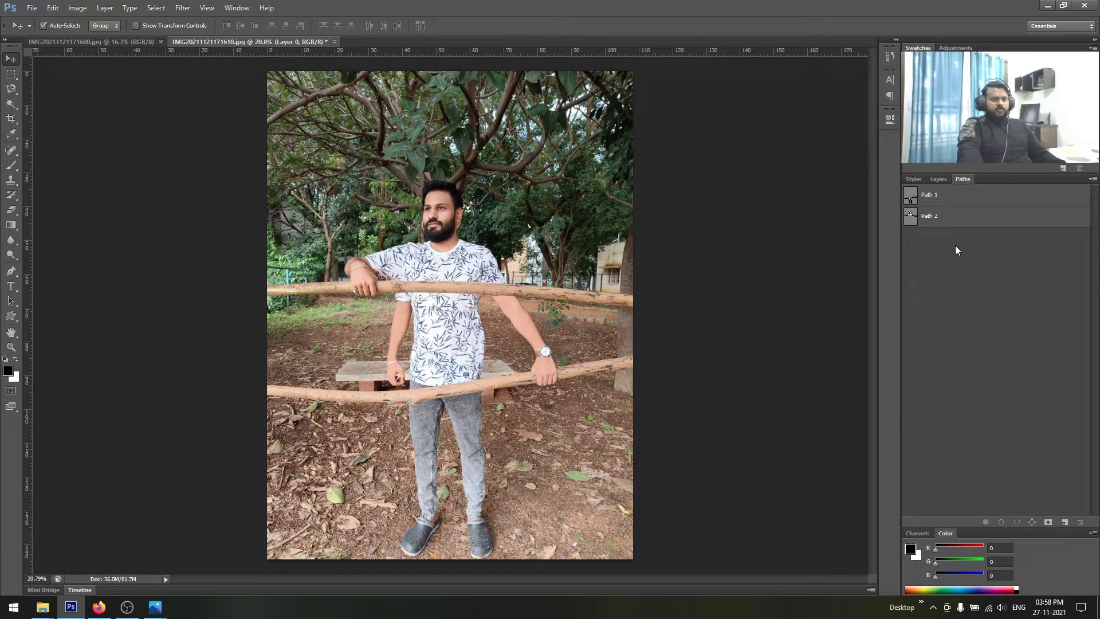
left_click(943, 197)
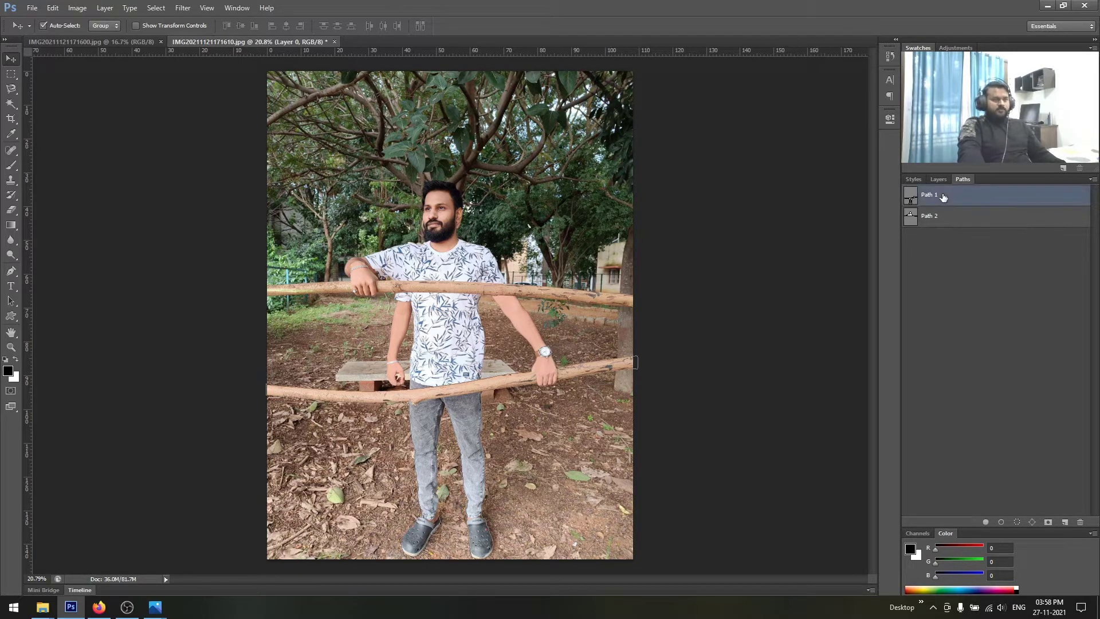
right_click(945, 198)
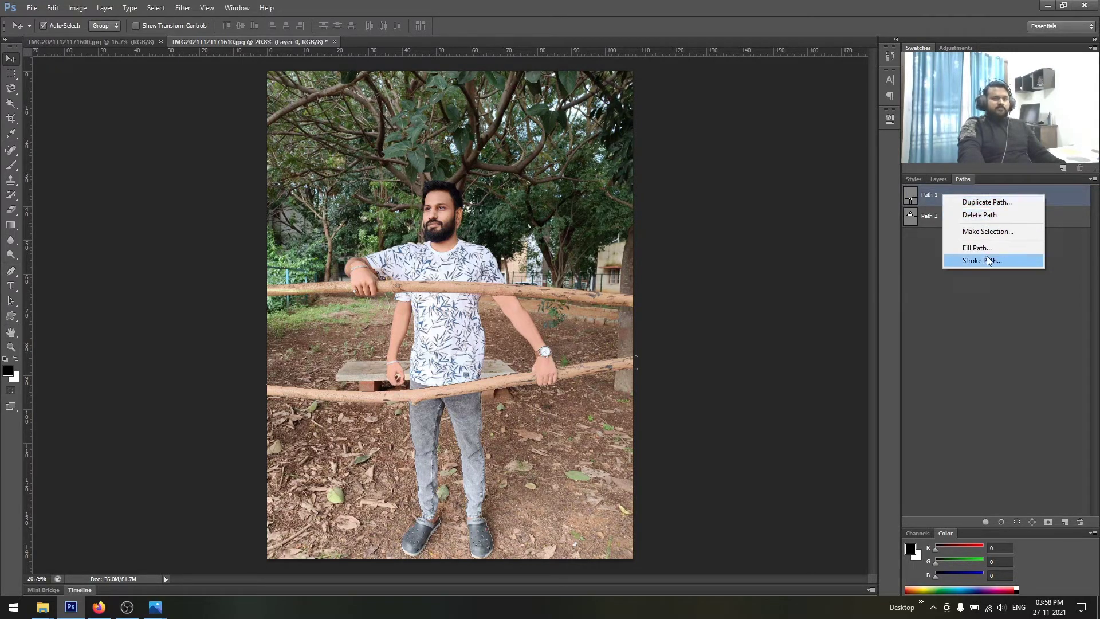
left_click(988, 231)
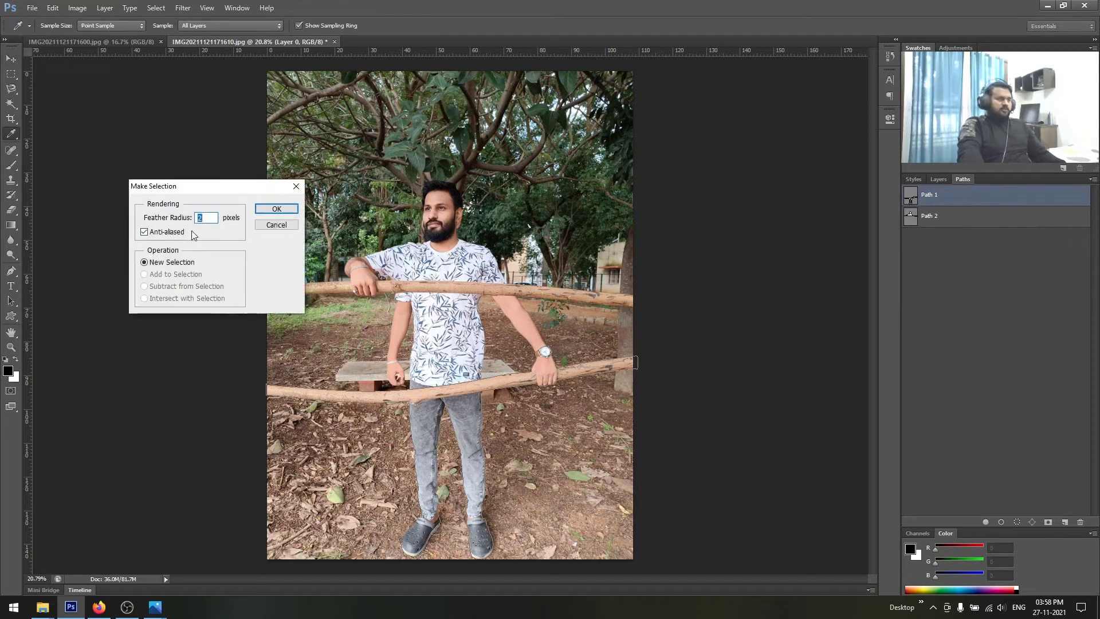
left_click(276, 209)
key("v")
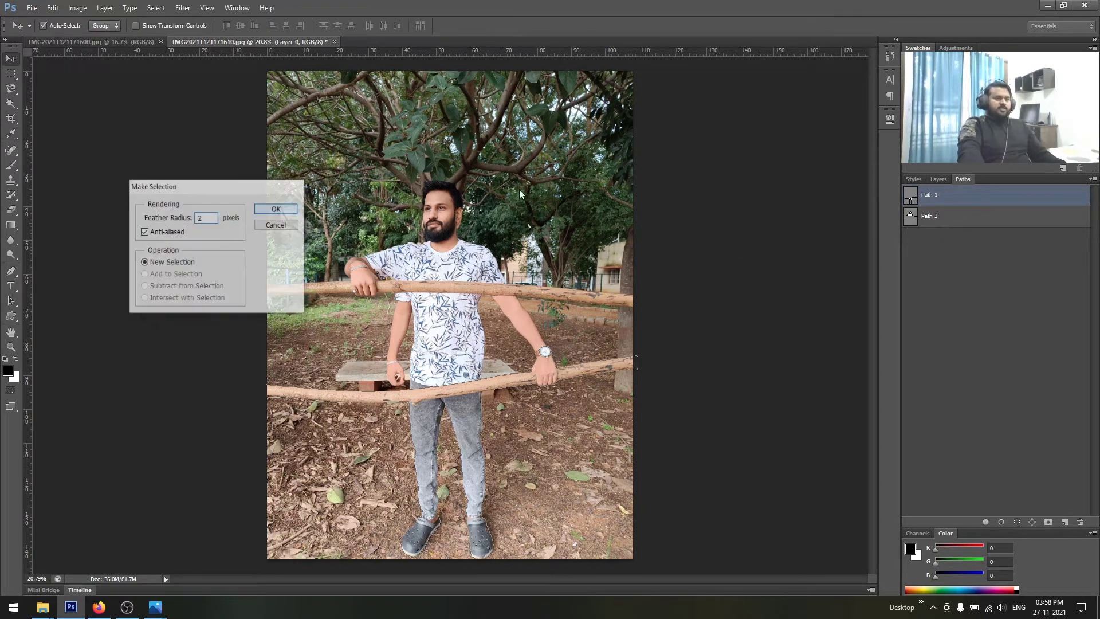
Copy the Path 1 selection to new Layer 3 and hide Layer 0.
left_click(915, 180)
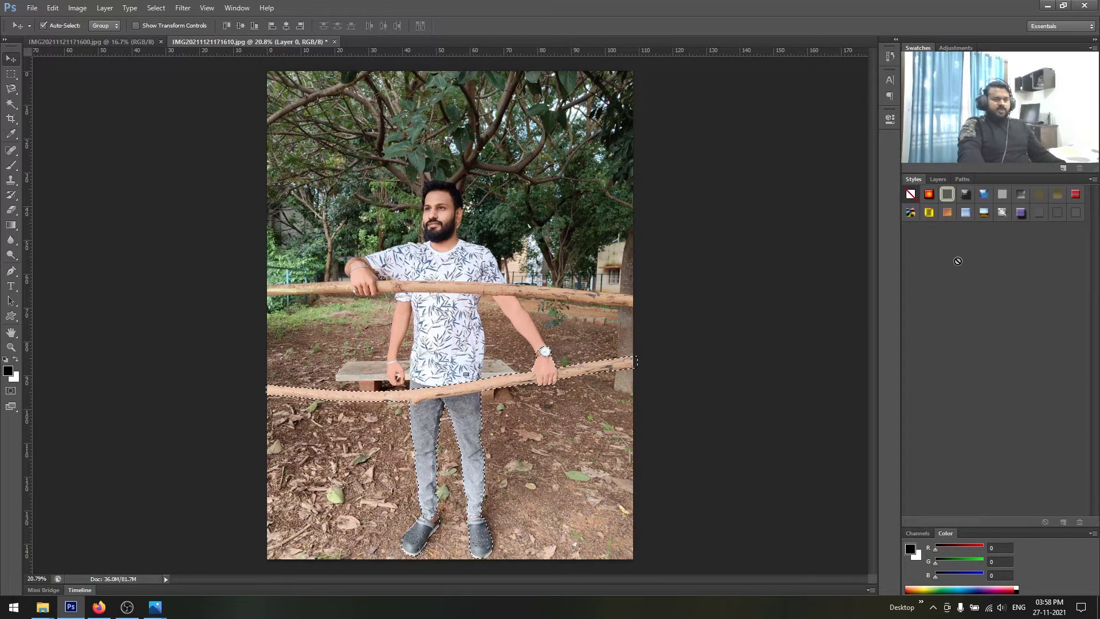
left_click(940, 179)
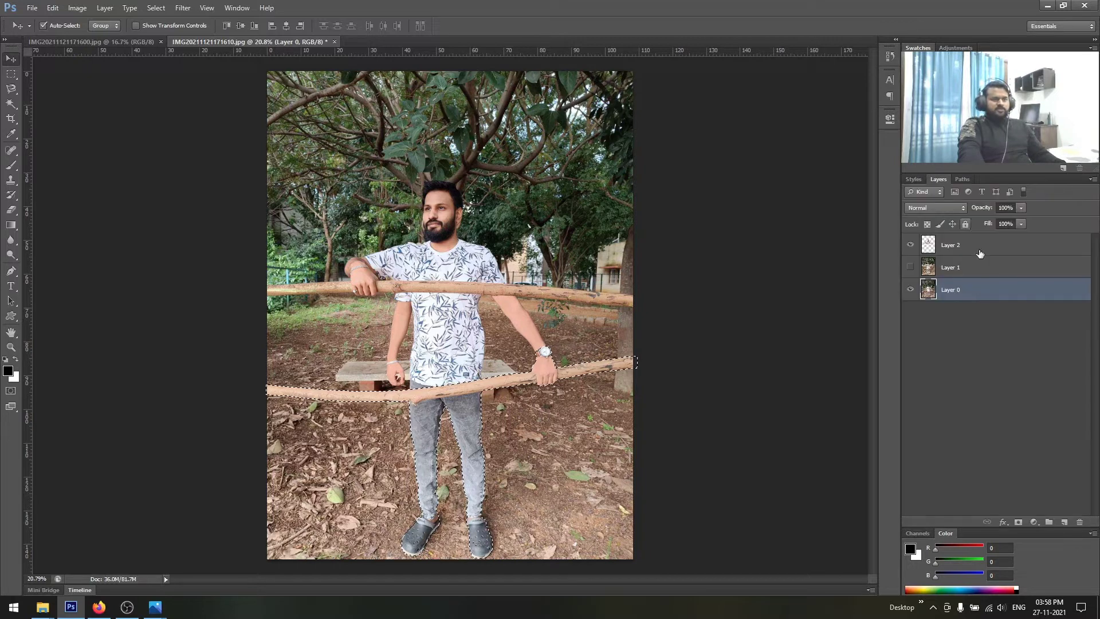
right_click(958, 290)
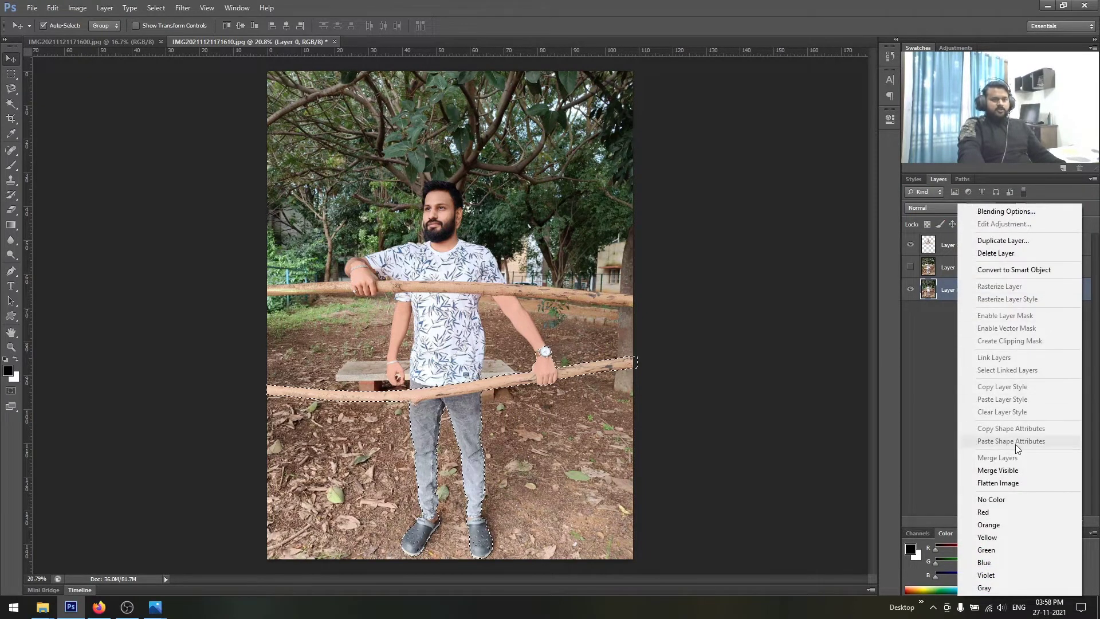
left_click(947, 329)
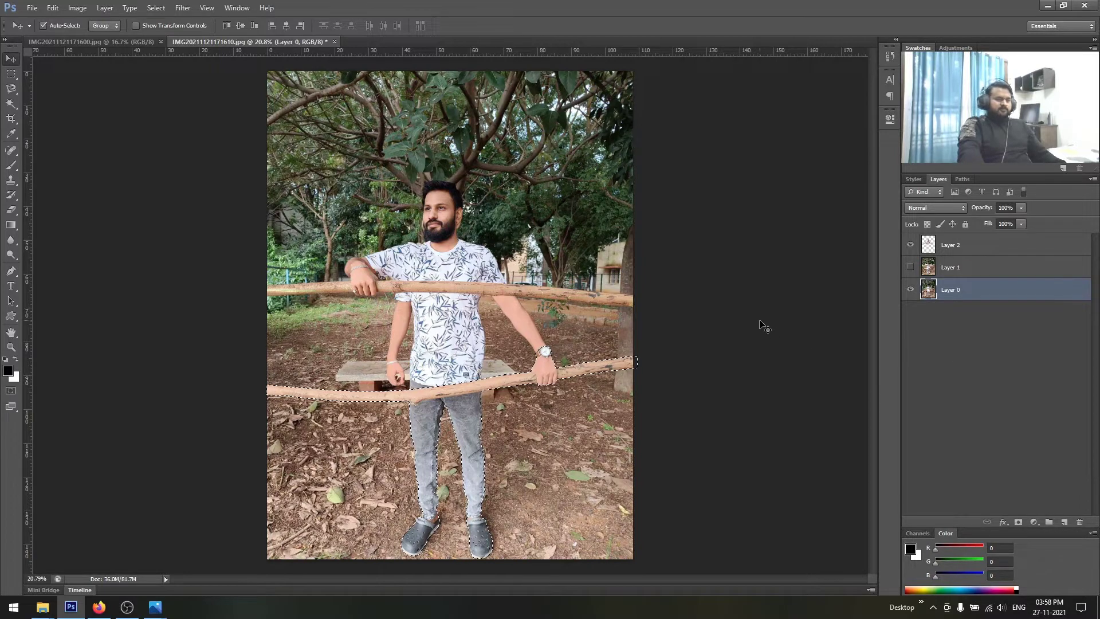
key("ctrl+j")
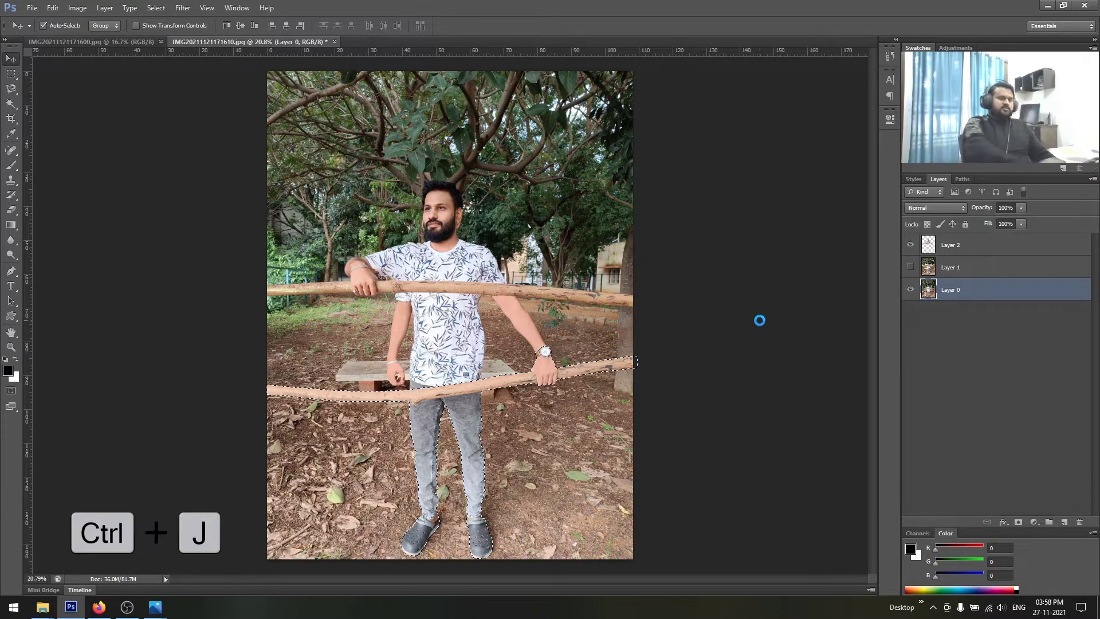
left_click(910, 311)
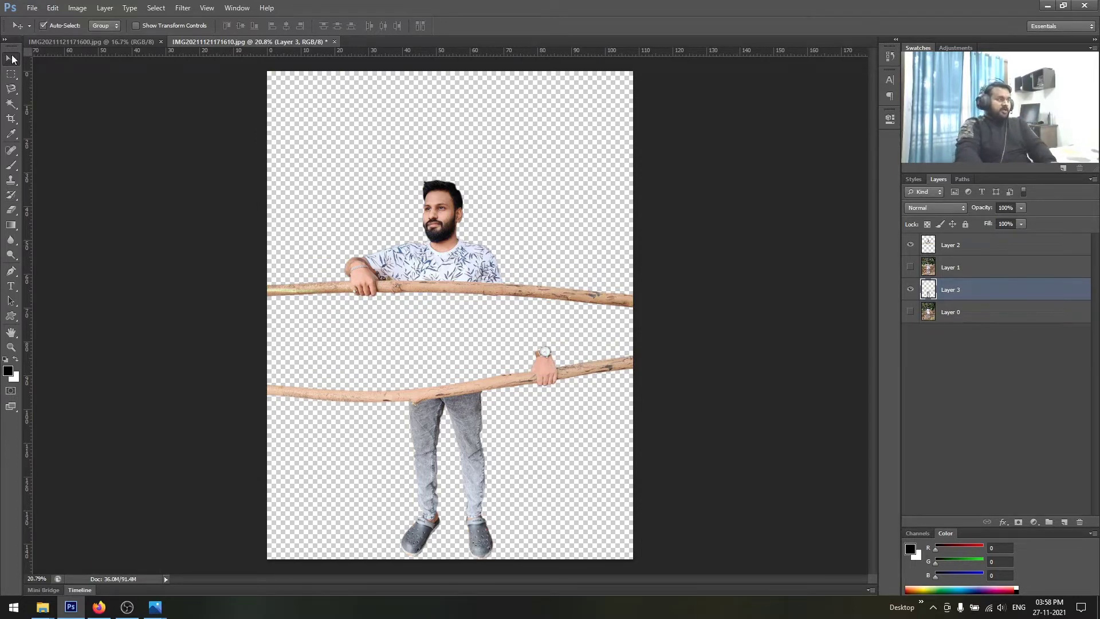
left_click(45, 606)
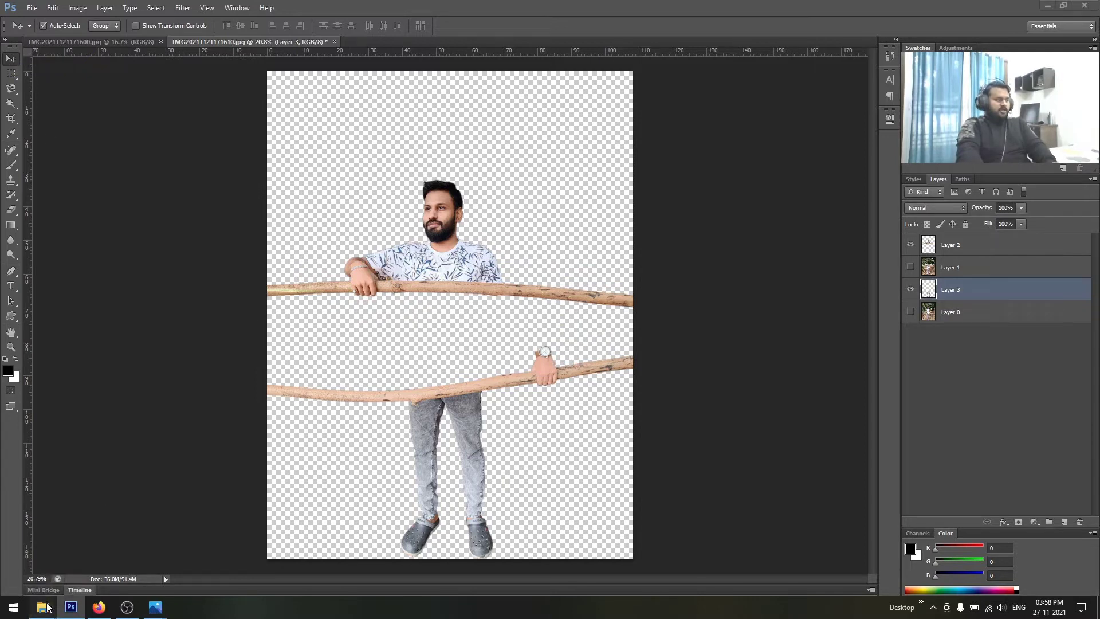
left_click(57, 602)
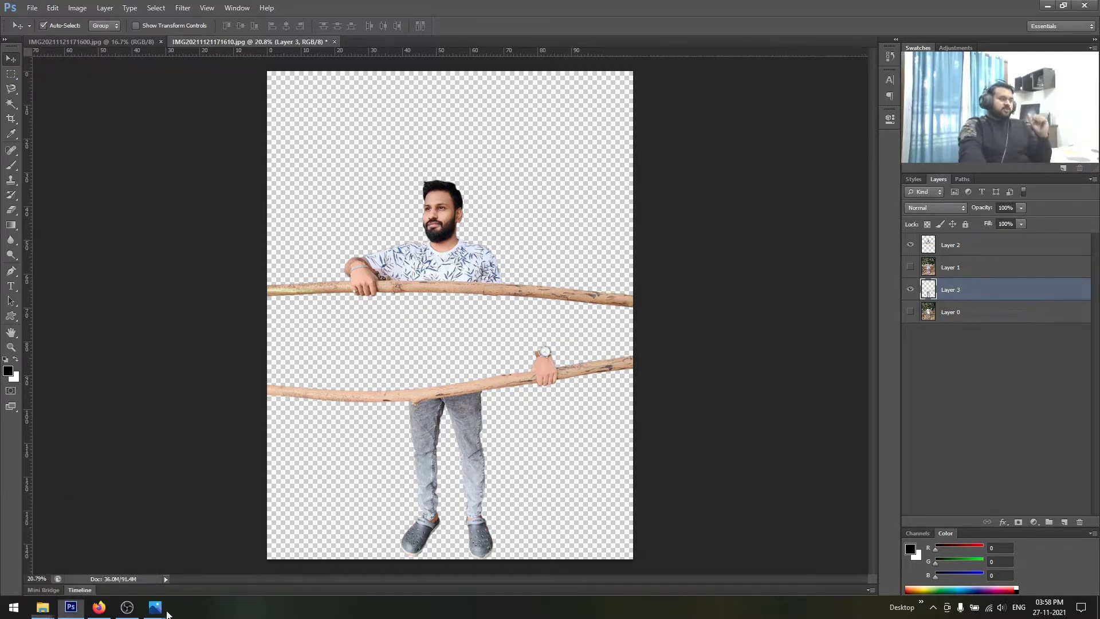
mouse_move(43, 607)
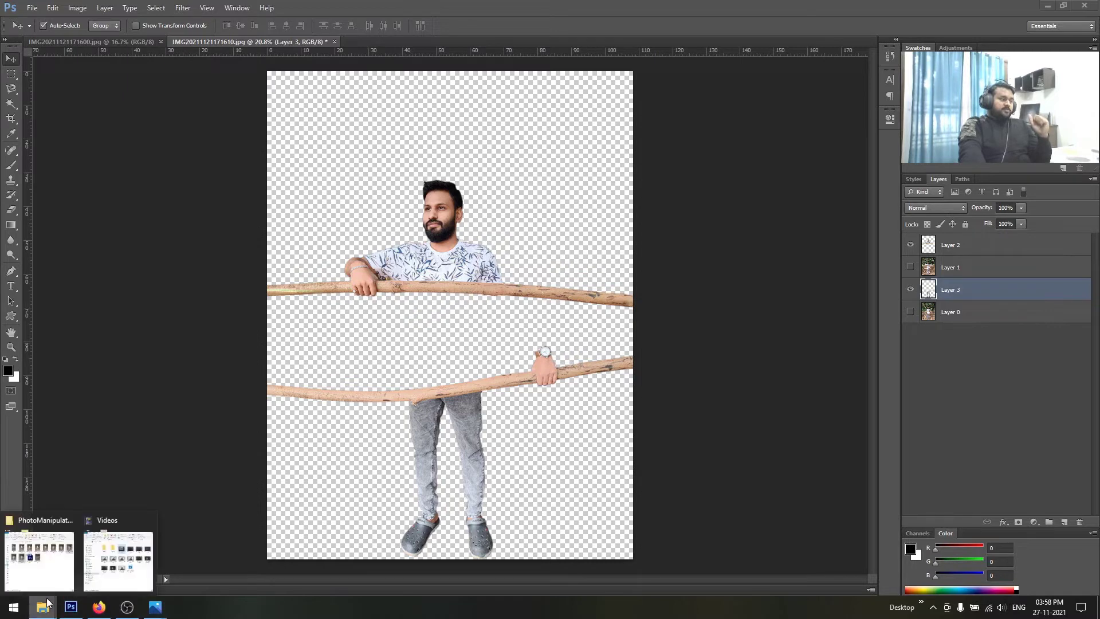
left_click(34, 567)
left_click(504, 298)
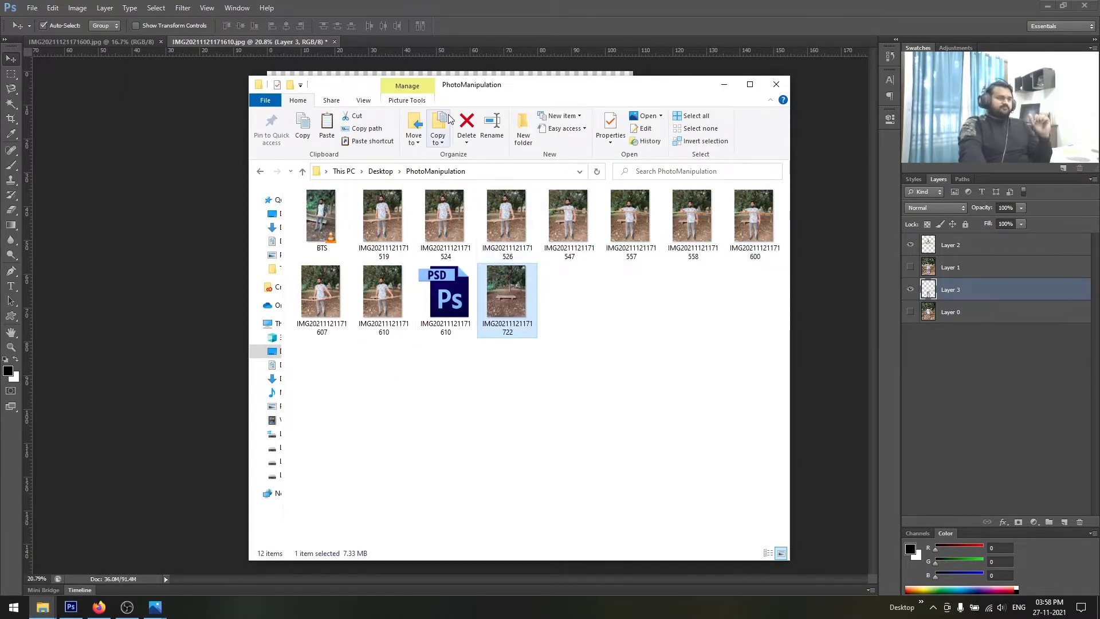
left_click_drag(462, 88, 681, 73)
left_click_drag(739, 285, 332, 191)
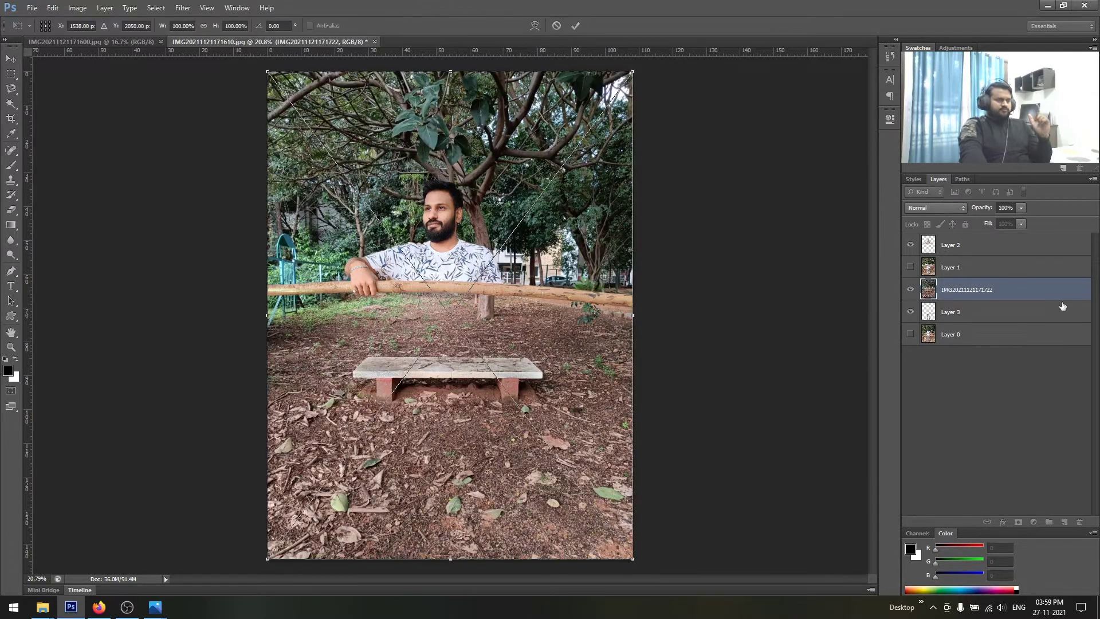
left_click(12, 60)
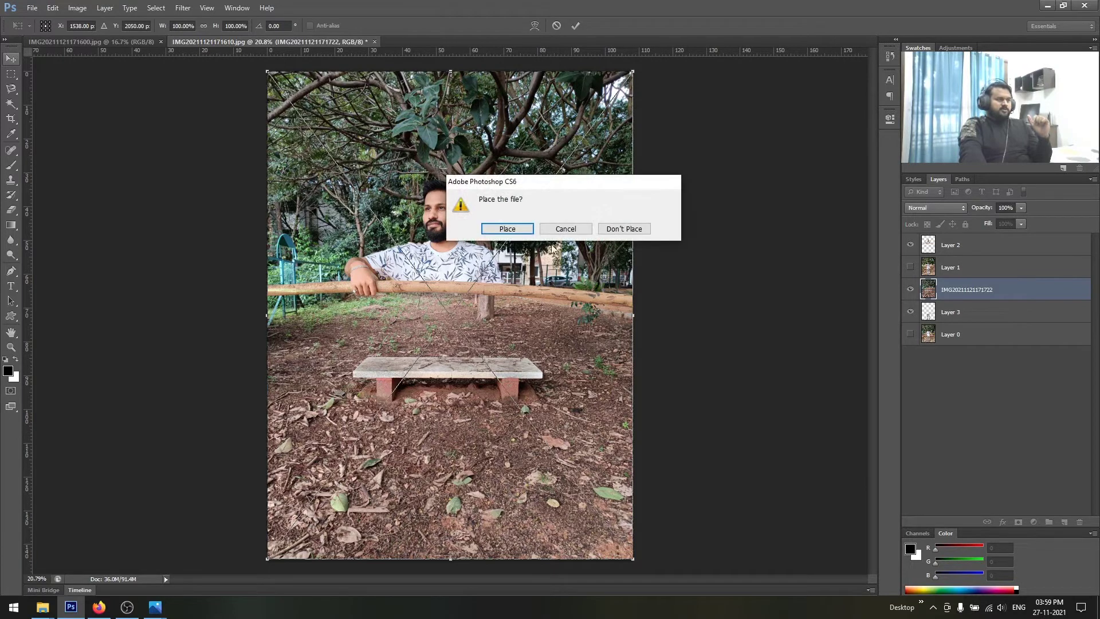
left_click(508, 228)
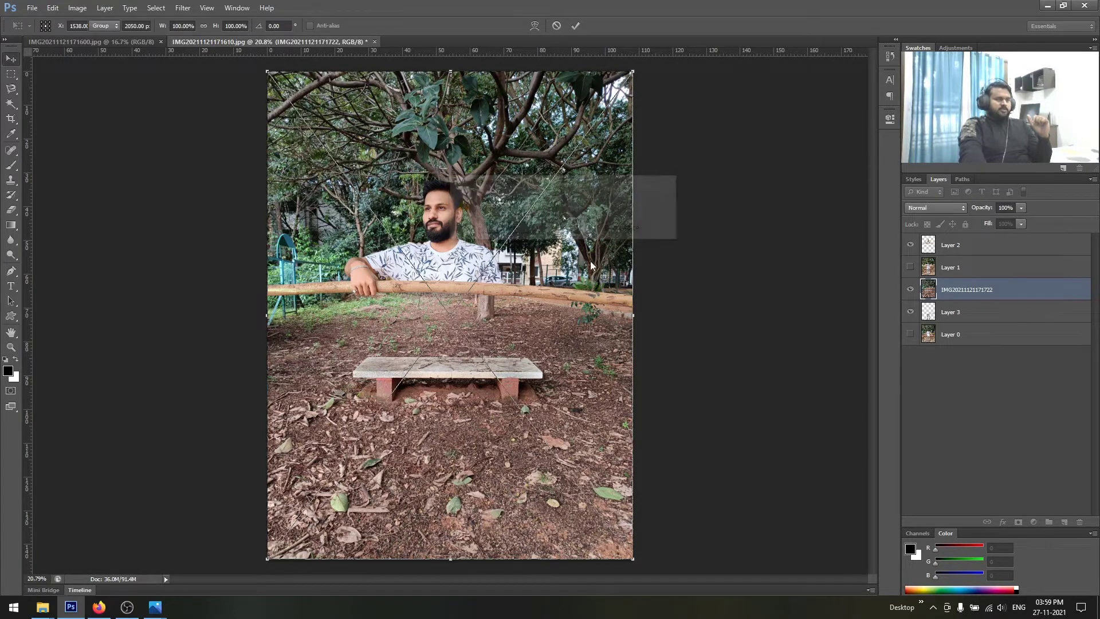
left_click(954, 290)
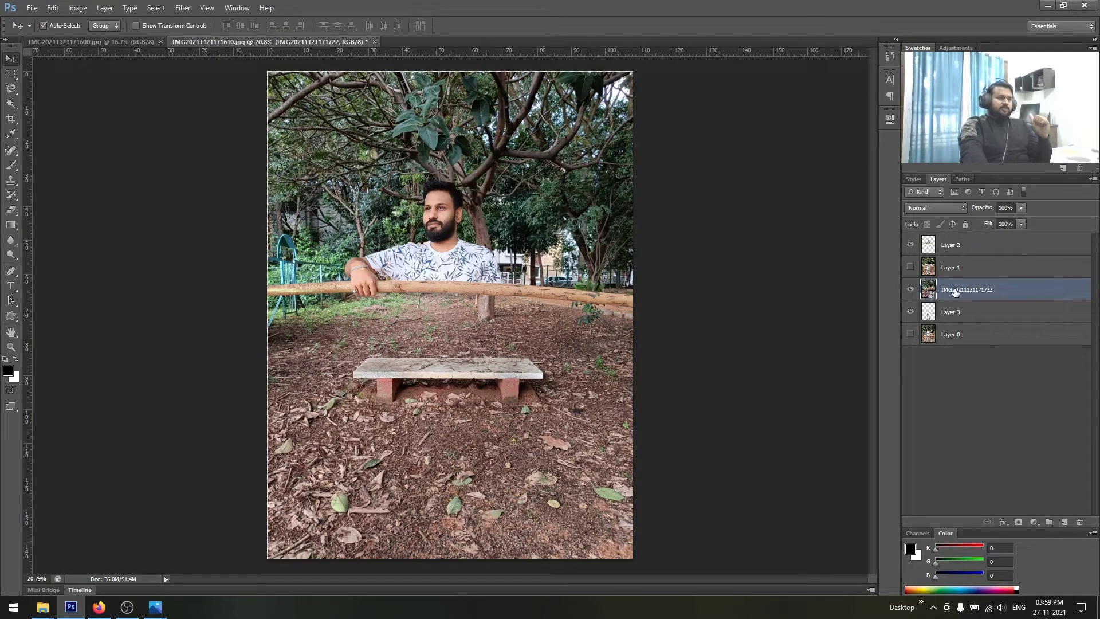
mouse_move(955, 291)
left_mouse_down()
mouse_move(960, 357)
mouse_move(949, 323)
left_mouse_up()
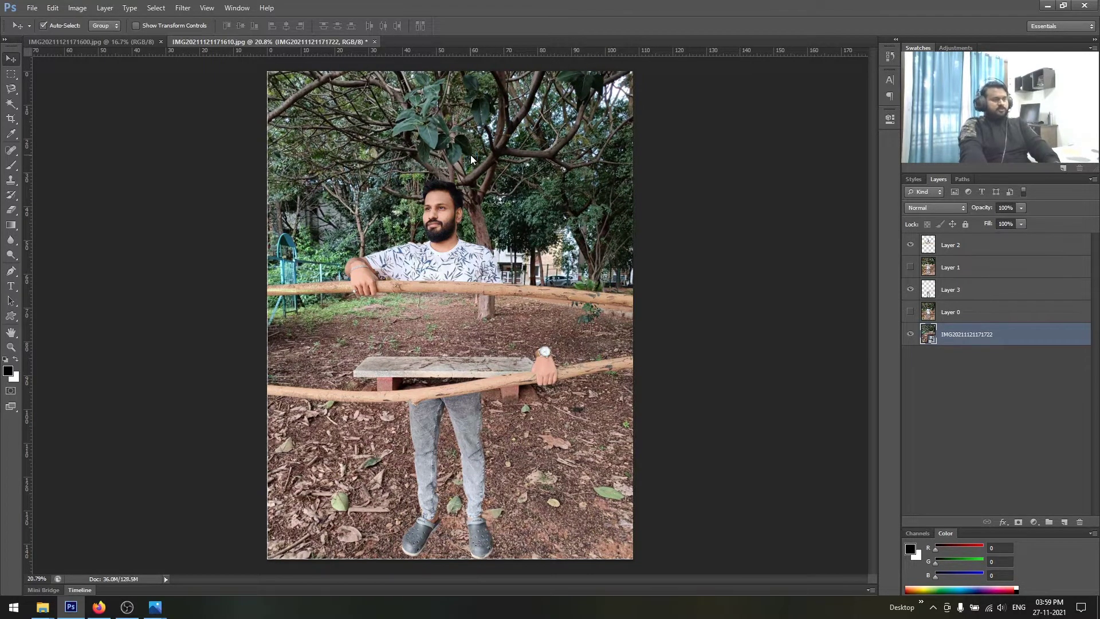
left_click(476, 459)
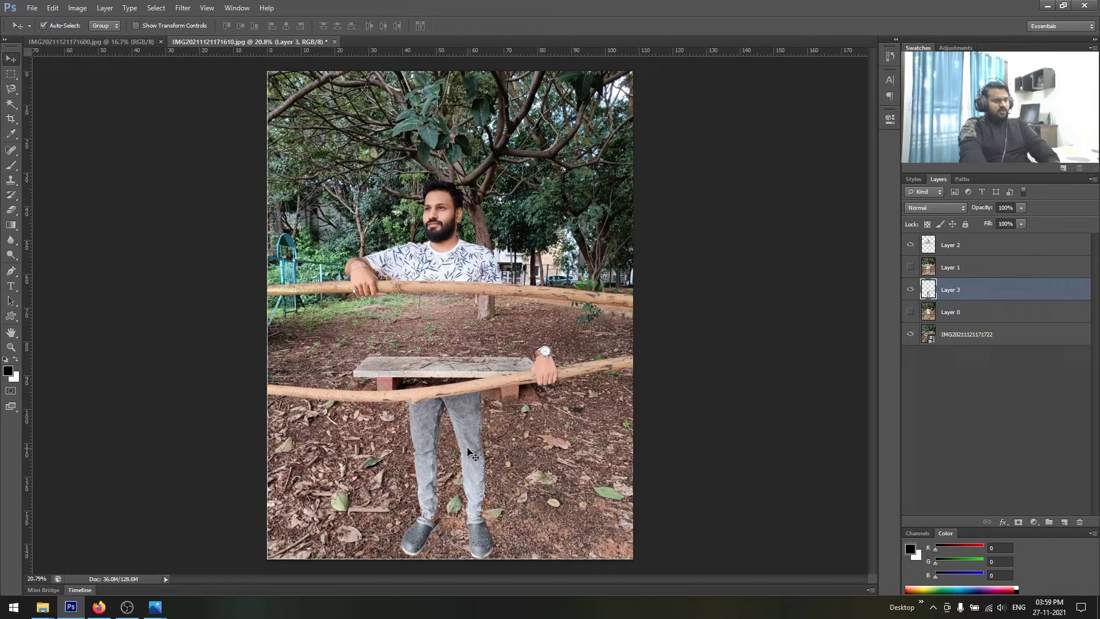
left_click(460, 254)
left_click_drag(460, 254, 460, 248)
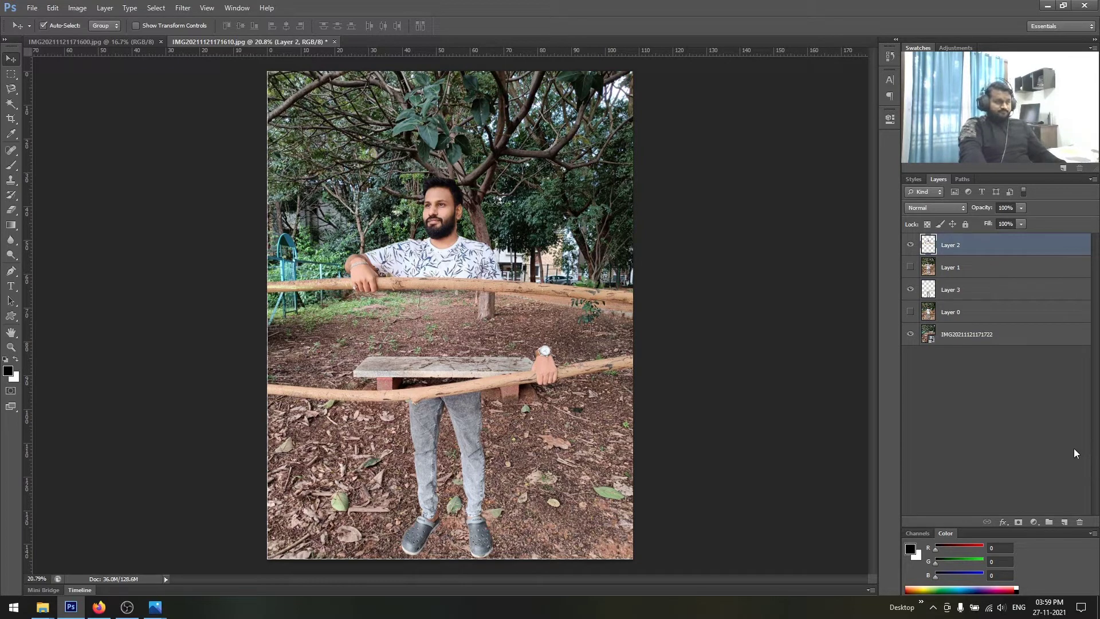
left_click(985, 340)
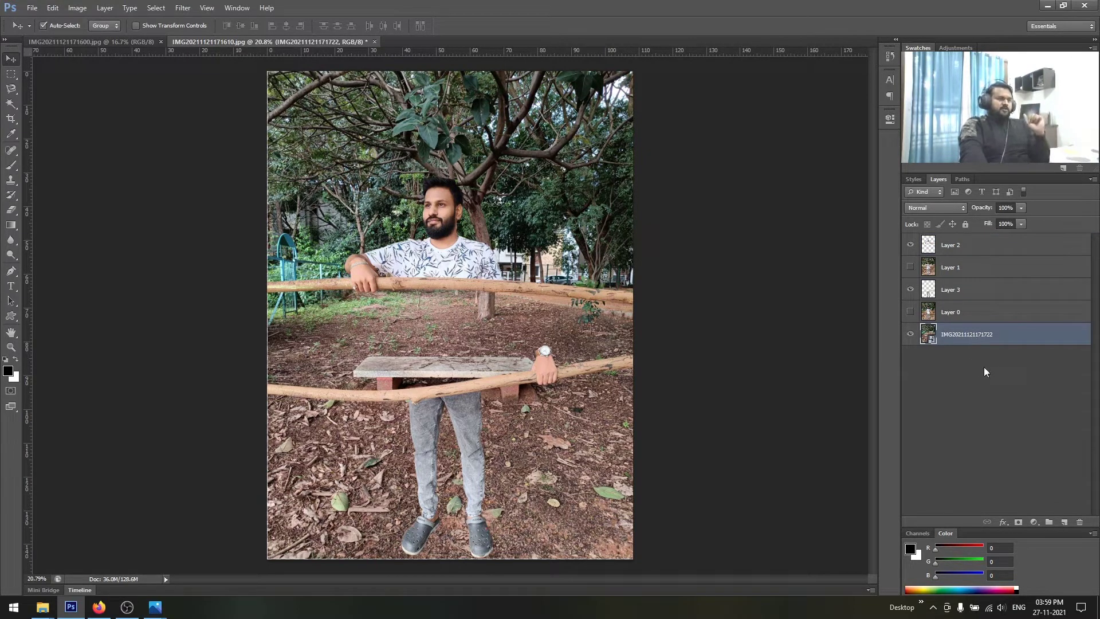
right_click(961, 338)
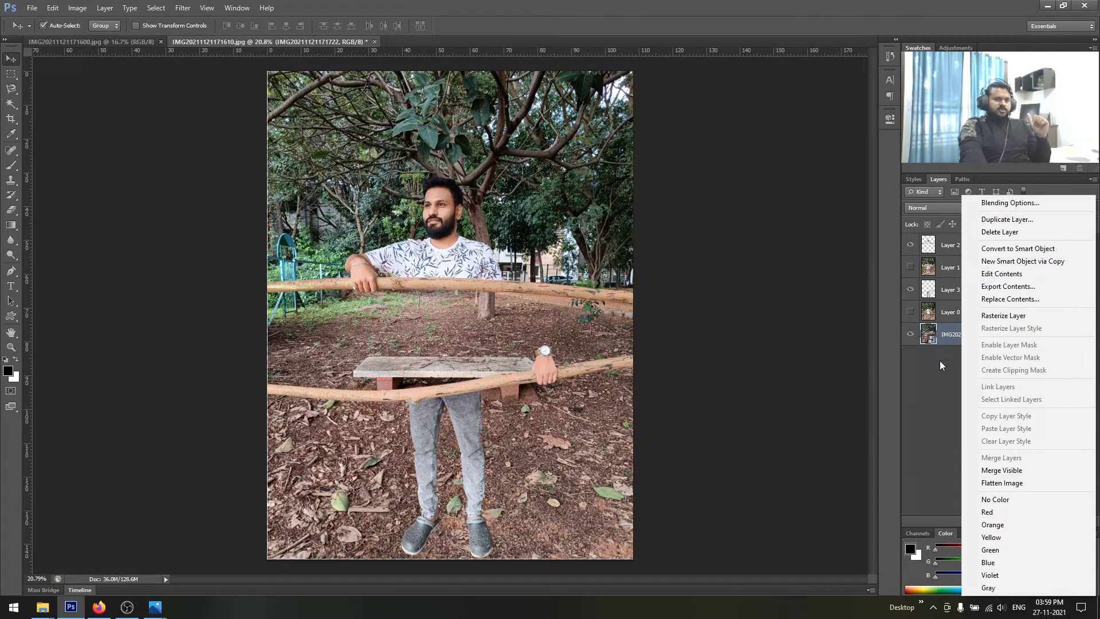
left_click(939, 341)
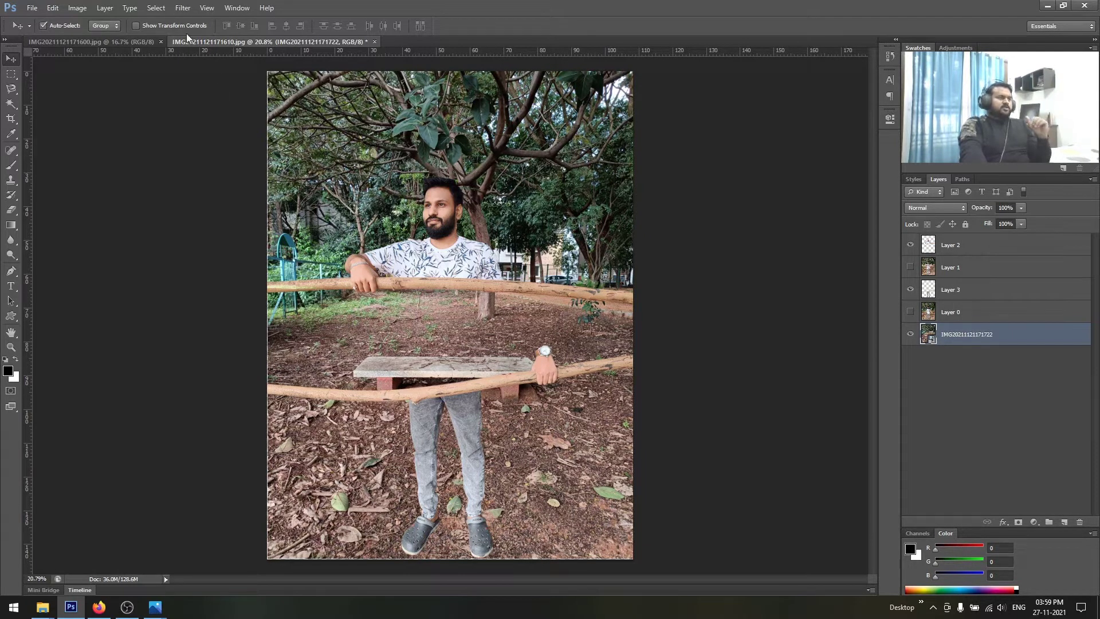
Apply a 5-pixel Gaussian Blur smart filter to the bench photo and select its filter mask.
left_click(183, 9)
mouse_move(223, 122)
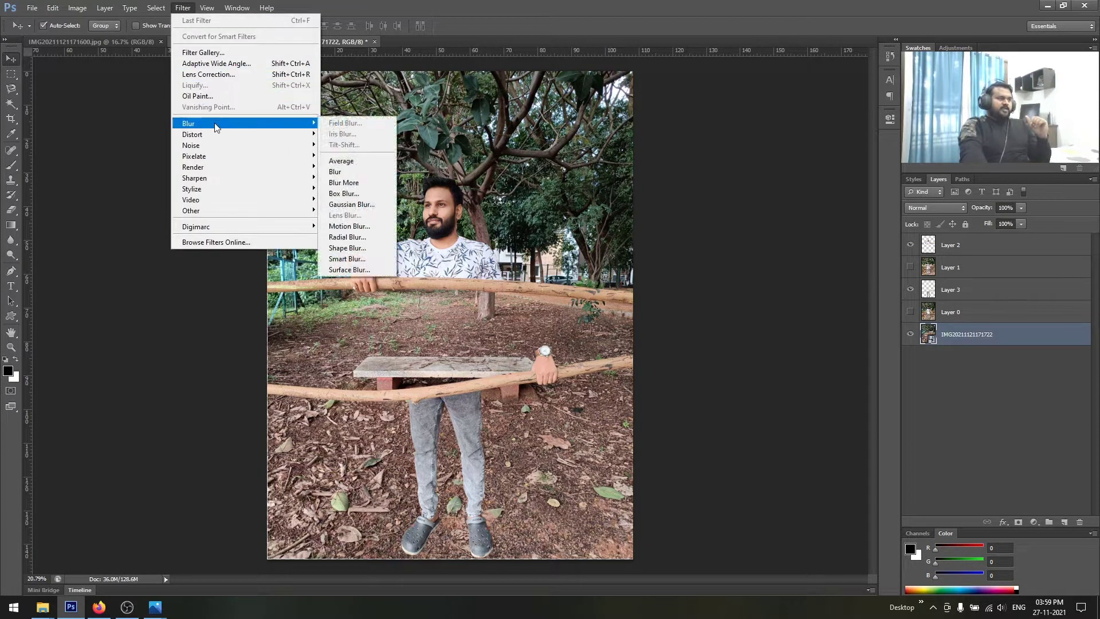
left_click(367, 206)
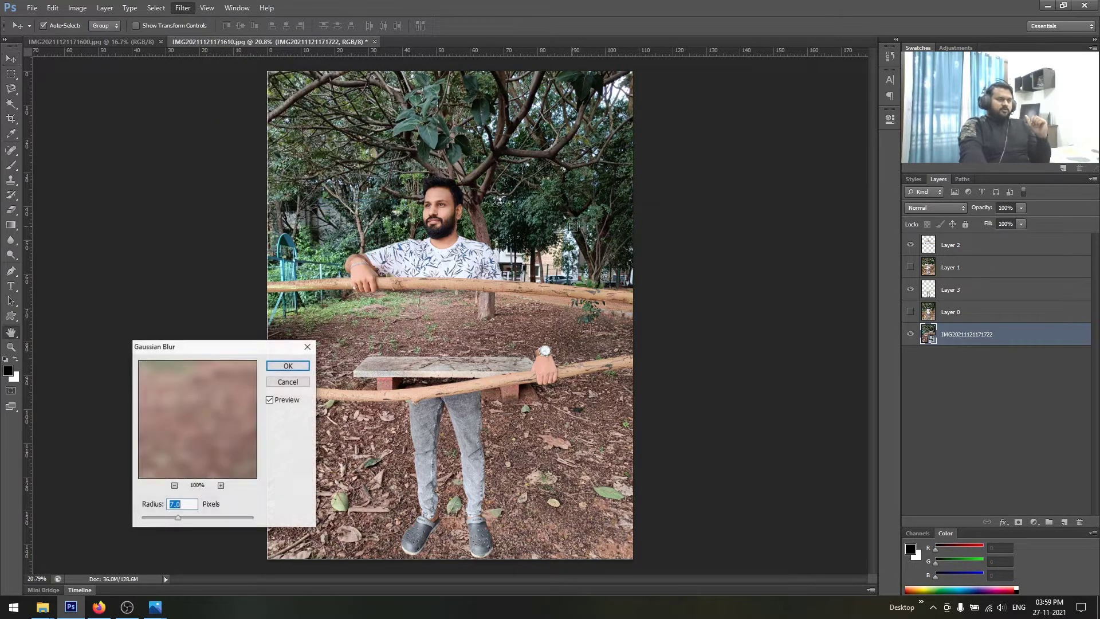
mouse_move(227, 351)
left_mouse_down()
mouse_move(328, 334)
mouse_move(766, 208)
left_mouse_up()
type("5")
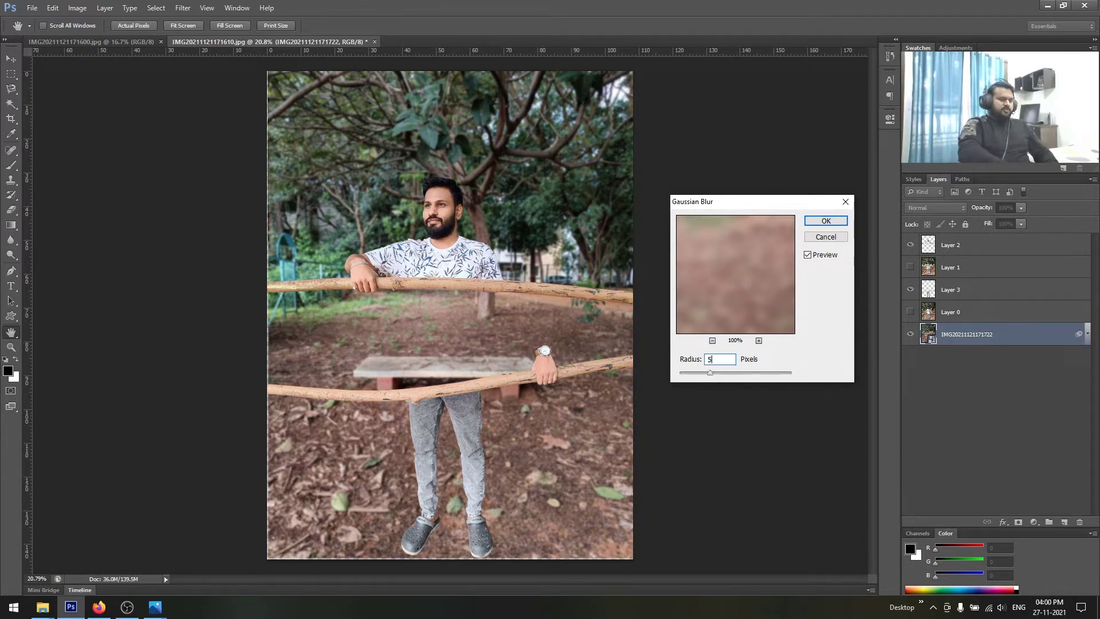
key("Return")
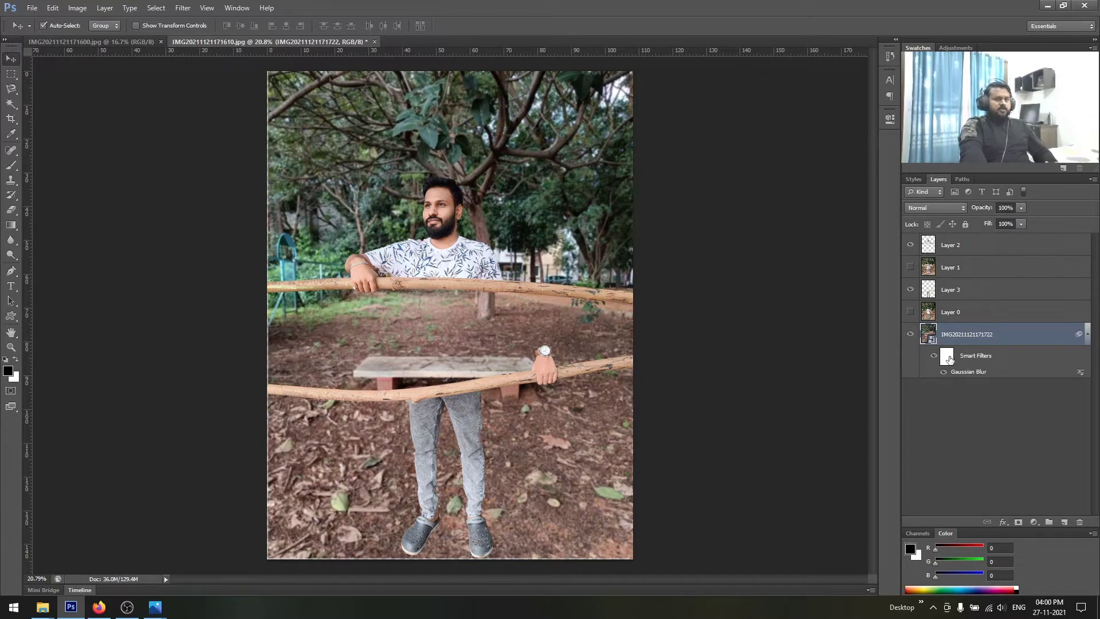
left_click(949, 361)
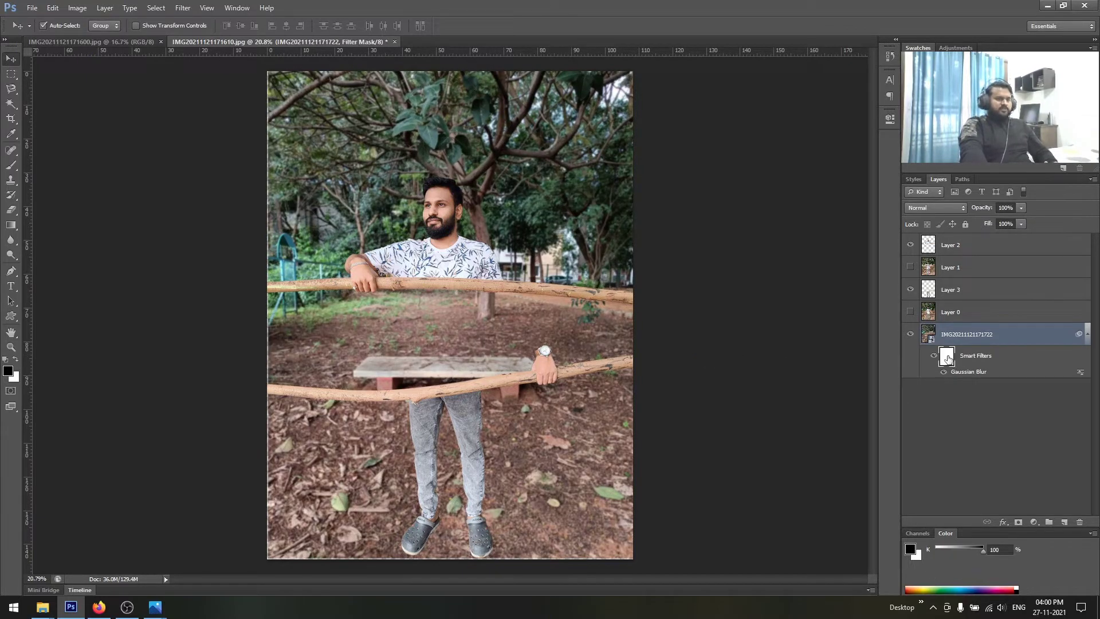
left_click(11, 226)
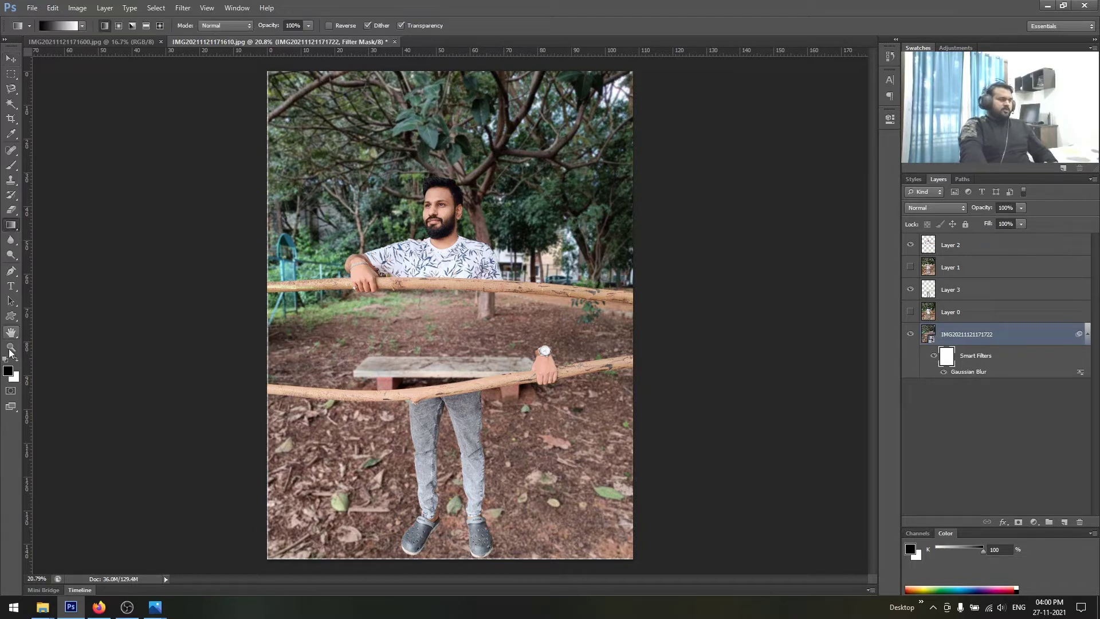
left_click(57, 25)
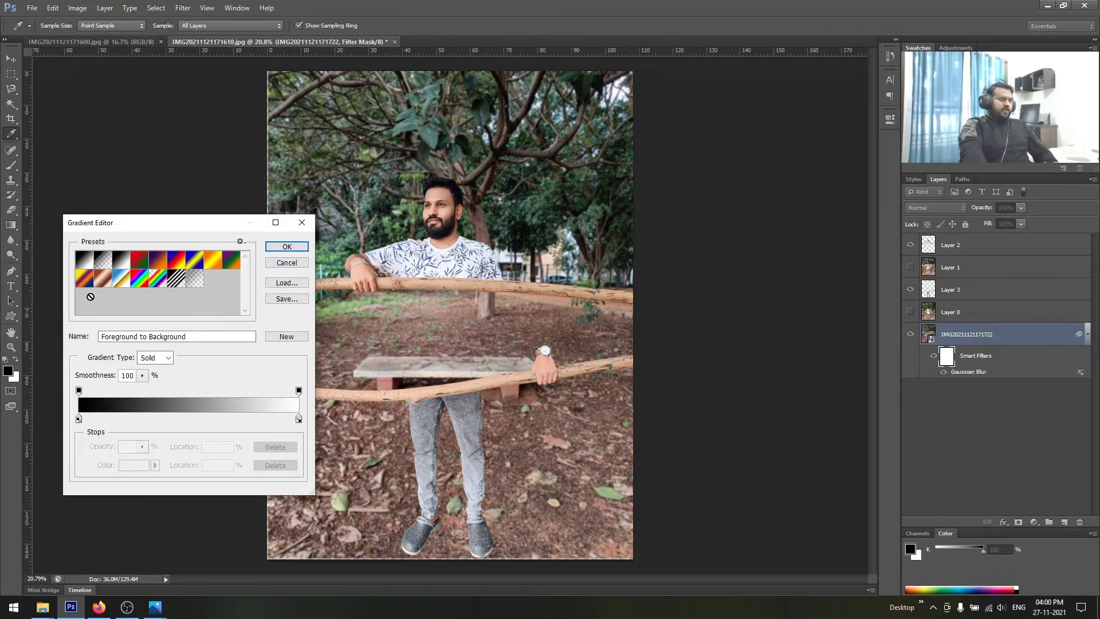
Draw a vertical Foreground to Background gradient on the blur's smart filter mask.
left_click(280, 247)
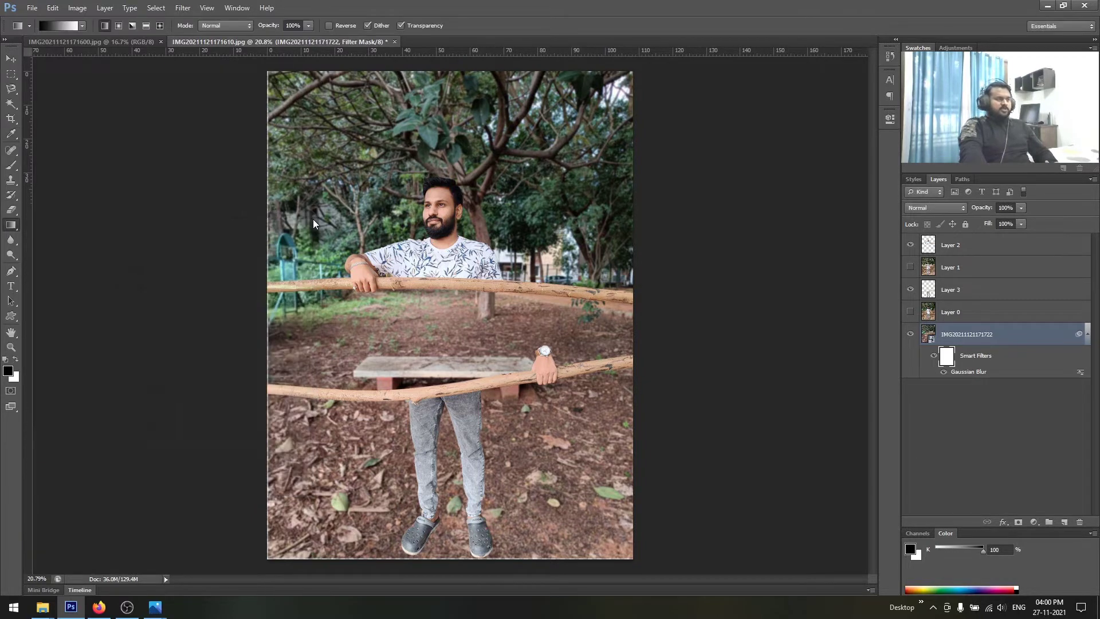
left_click_drag(451, 66, 463, 563)
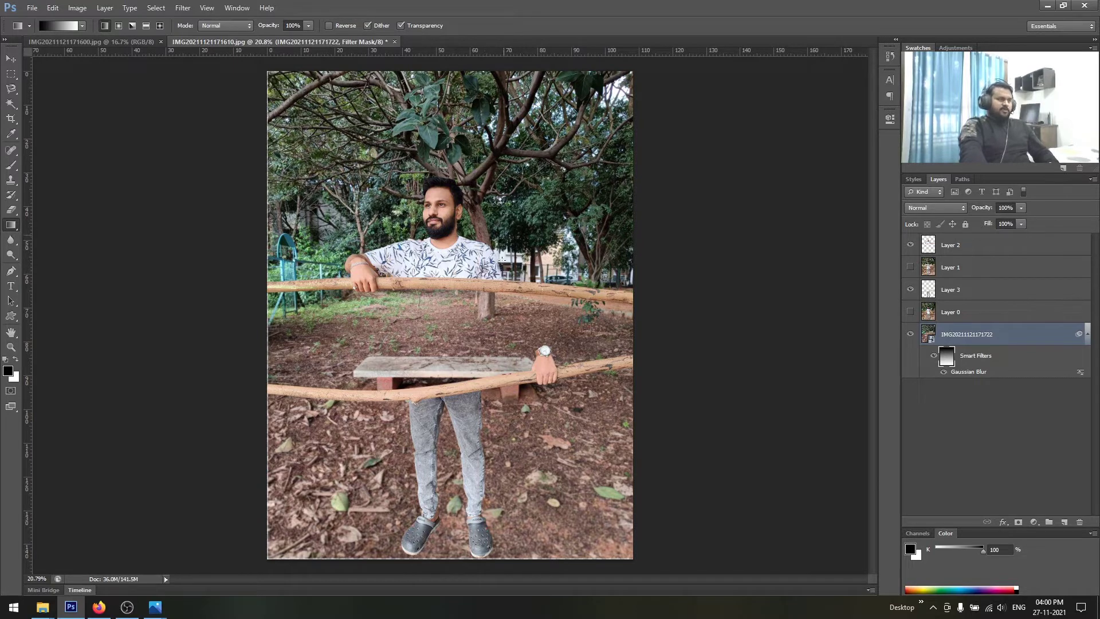
left_click_drag(453, 572, 437, 60)
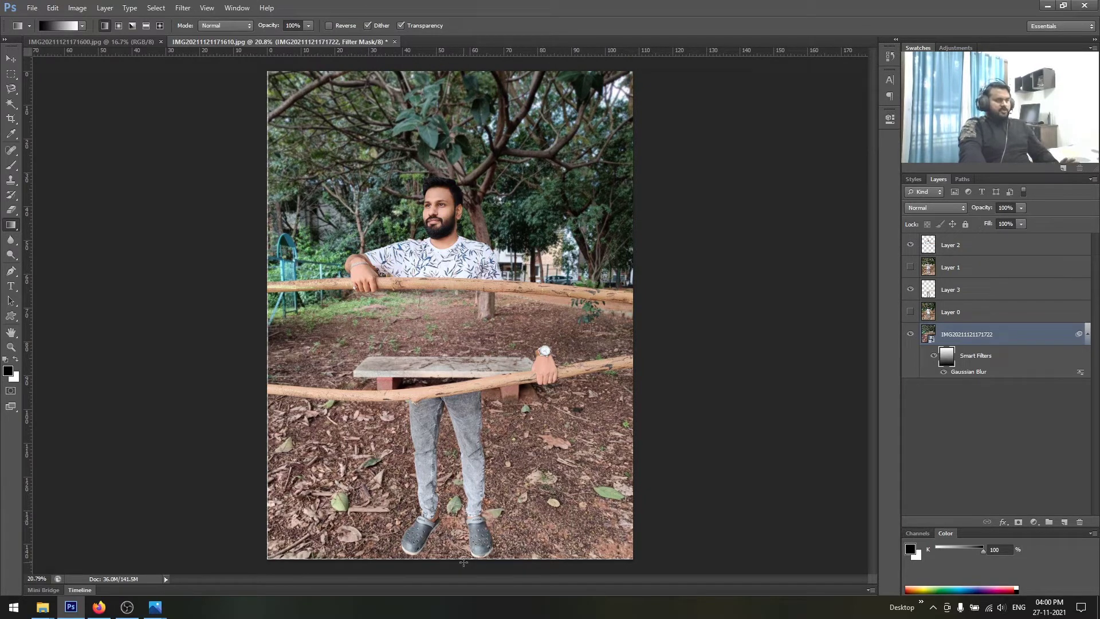
left_click_drag(455, 364, 453, 353)
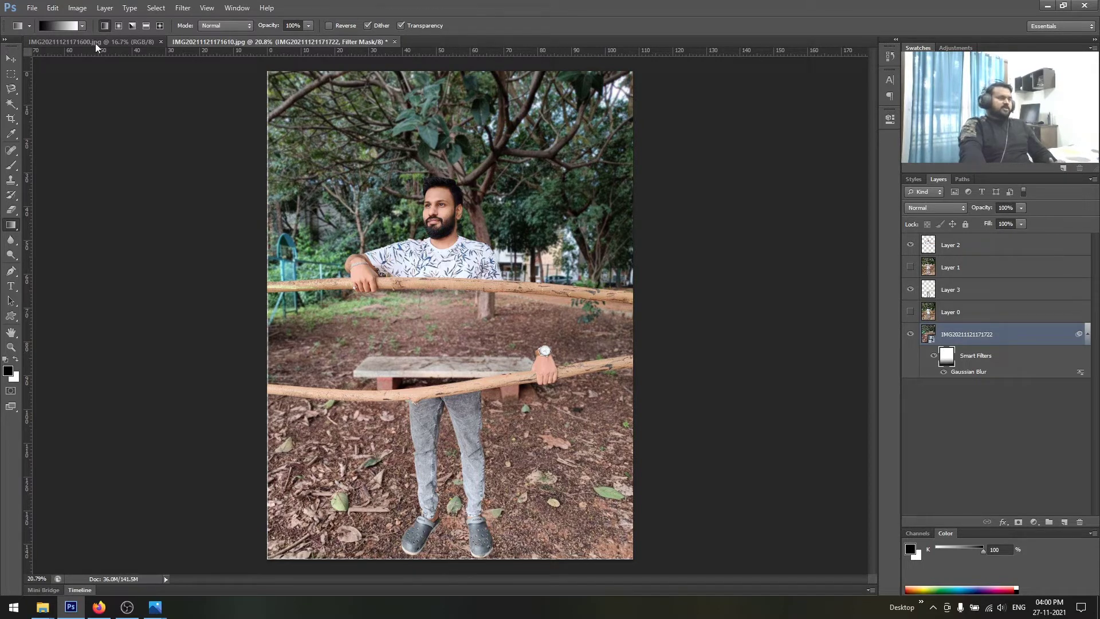
left_click(11, 57)
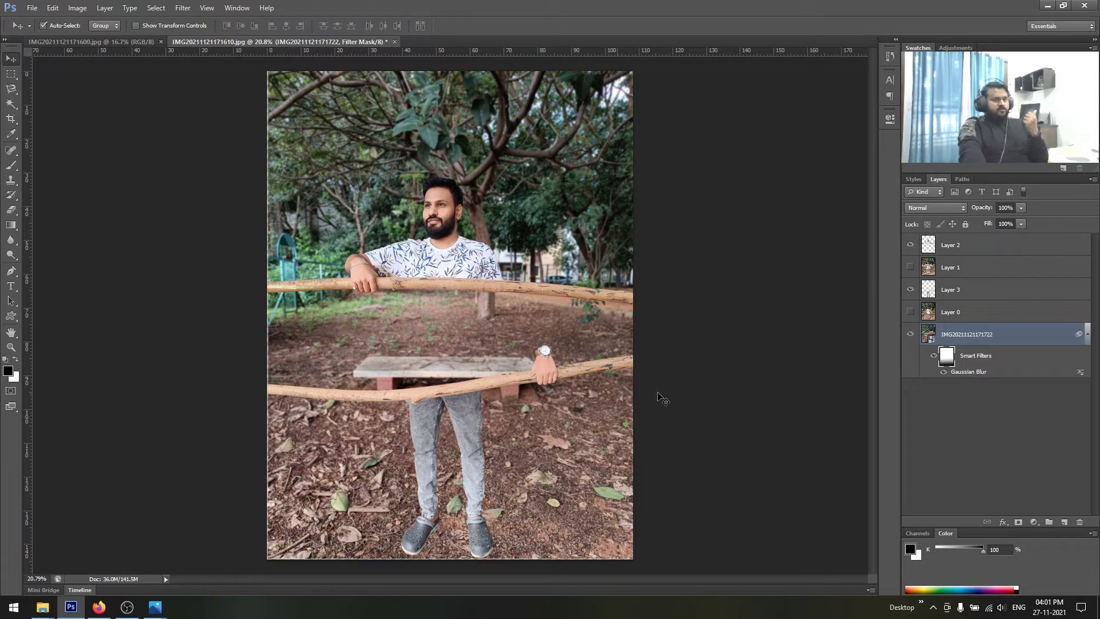
Hide the blurred background and duplicate Layer 3, keeping the original Layer 3 selected.
left_click(911, 335)
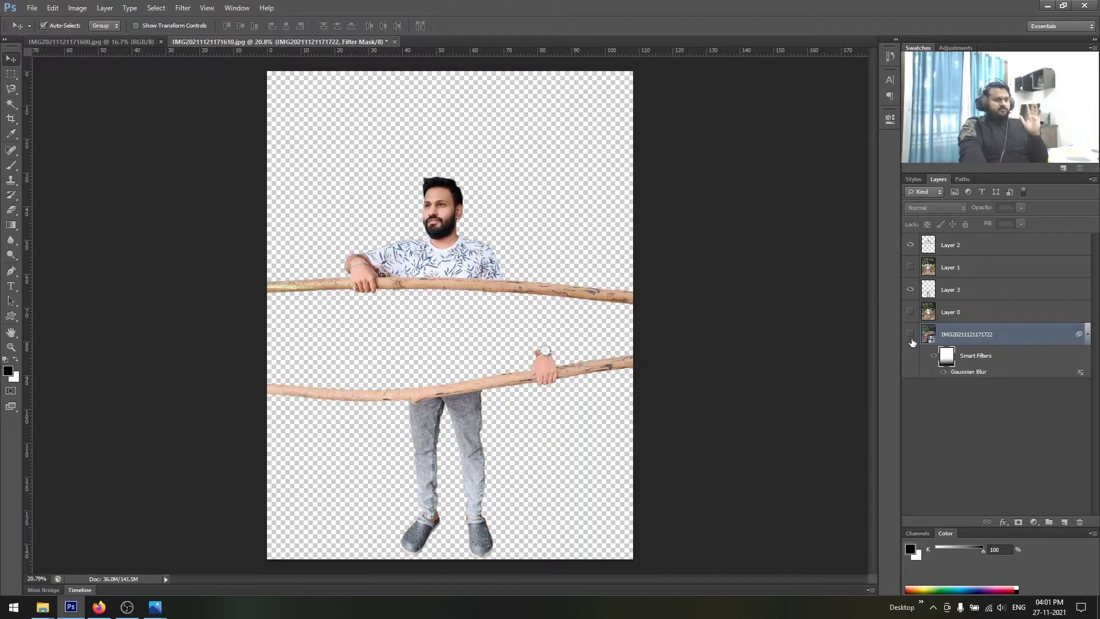
left_click(474, 437)
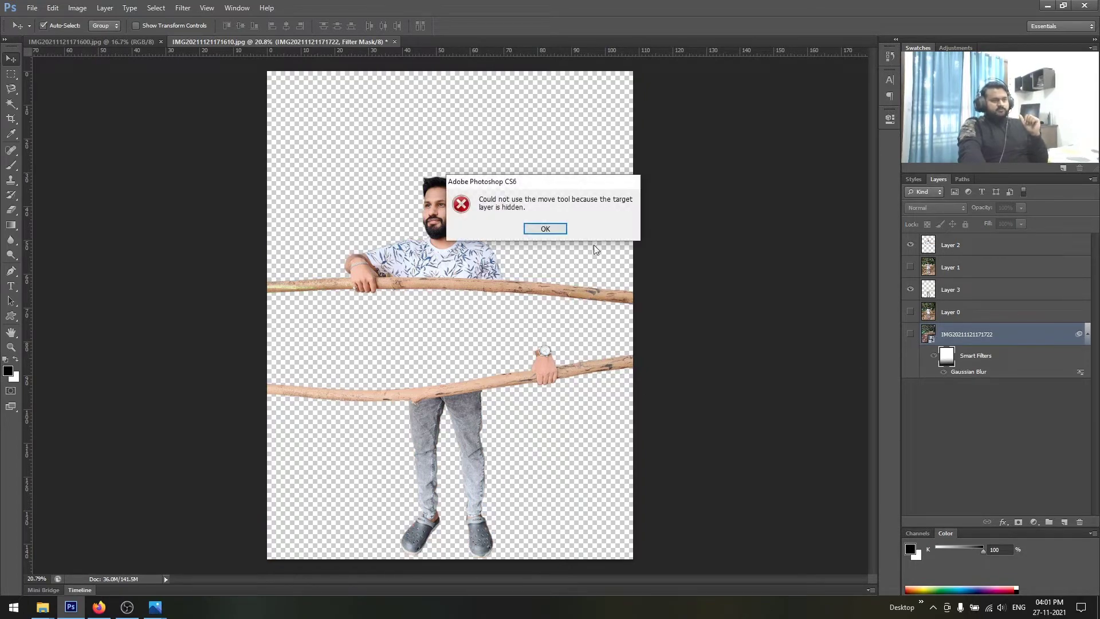
left_click(545, 229)
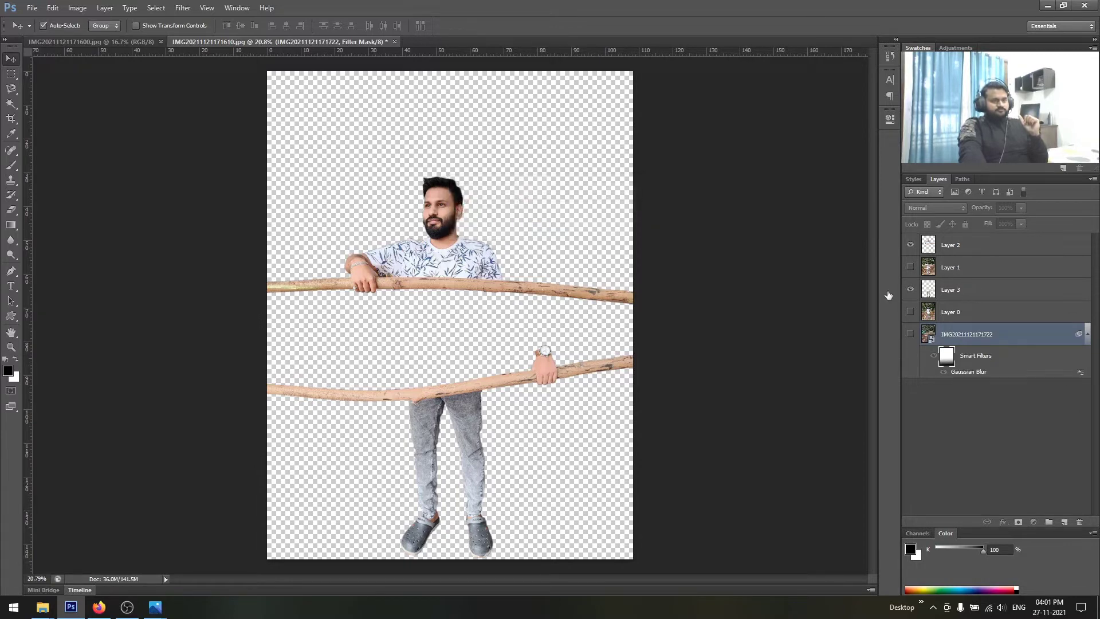
left_click(965, 290)
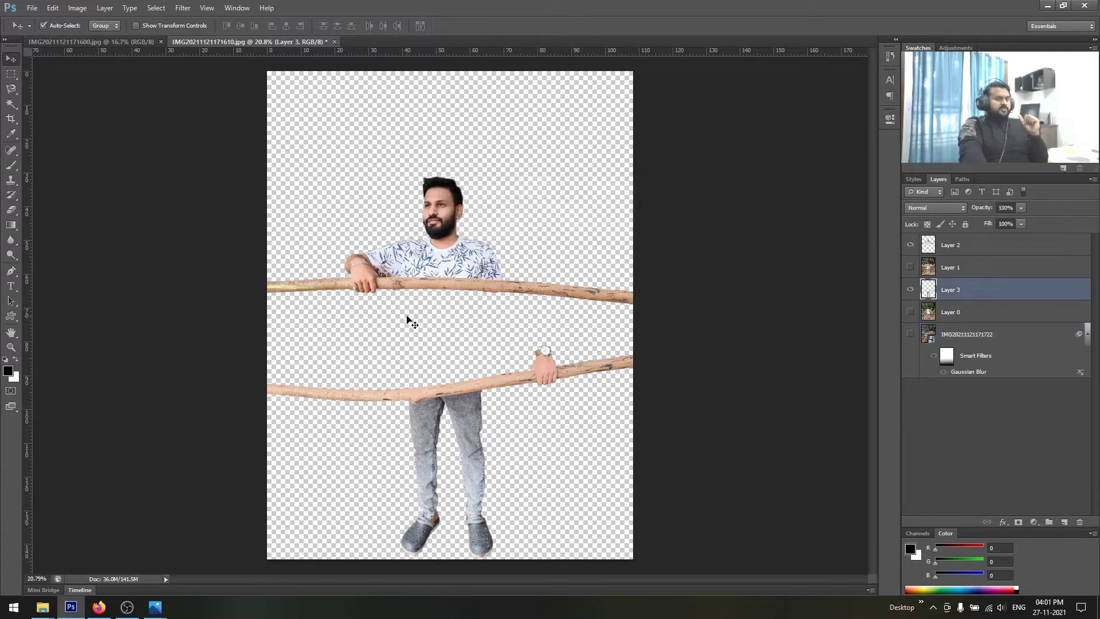
key("ctrl+j")
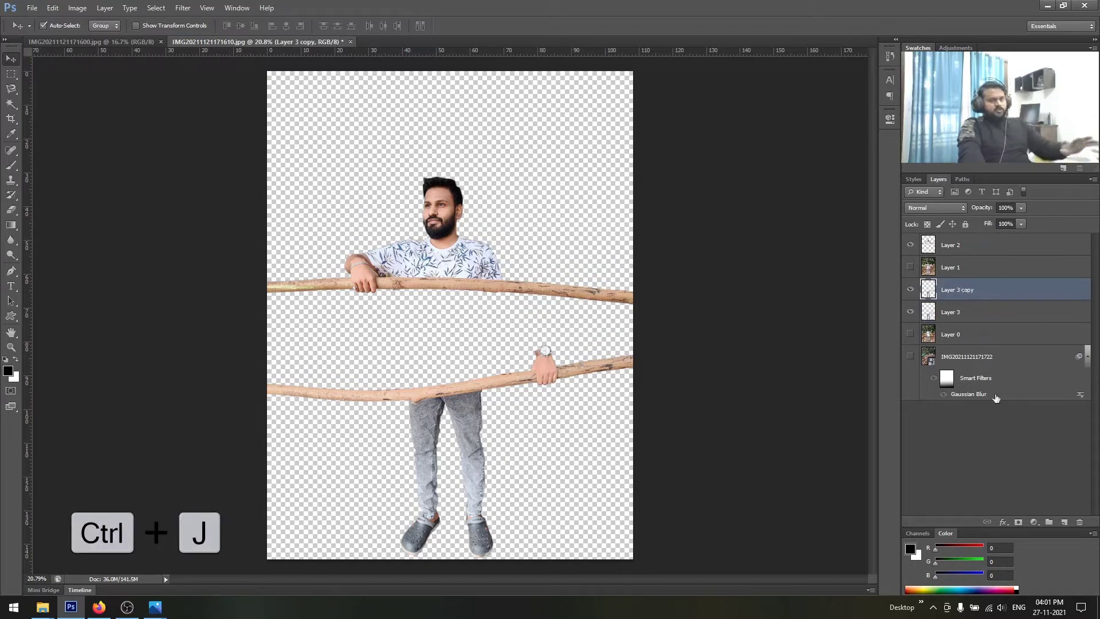
left_click(943, 314)
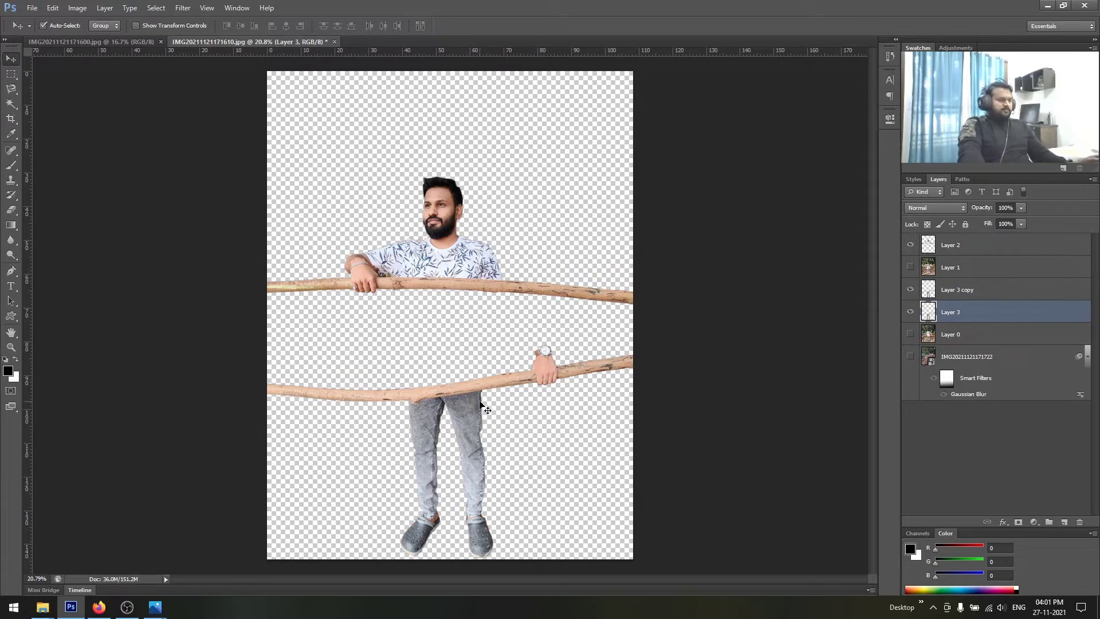
Warp Layer 3 so its lower stick and legs slant into a distorted second set.
key("ctrl+t")
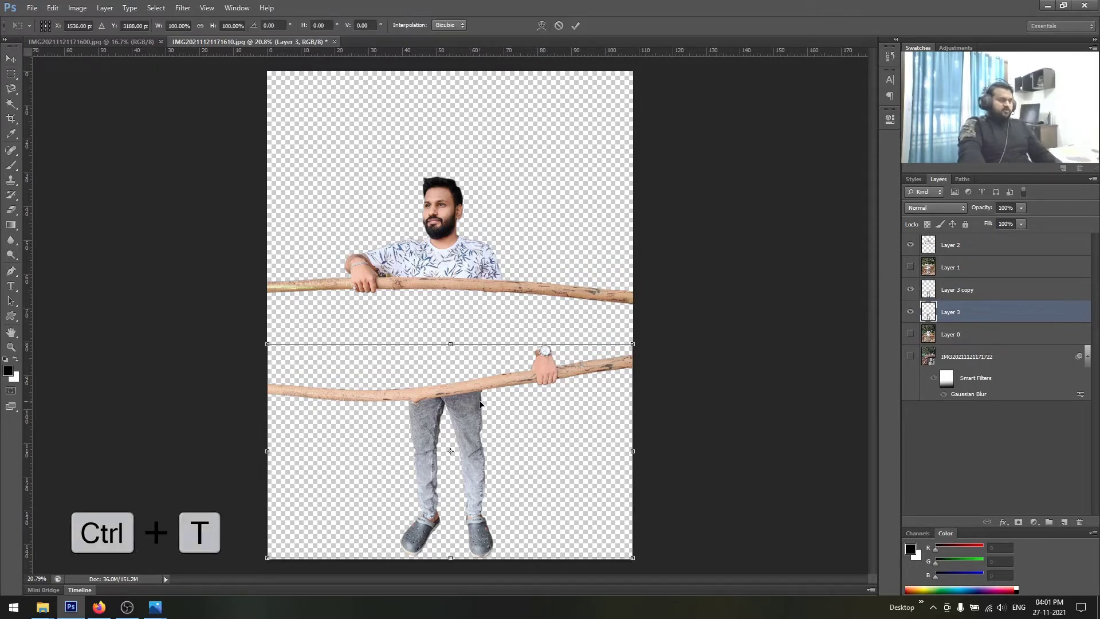
right_click(480, 390)
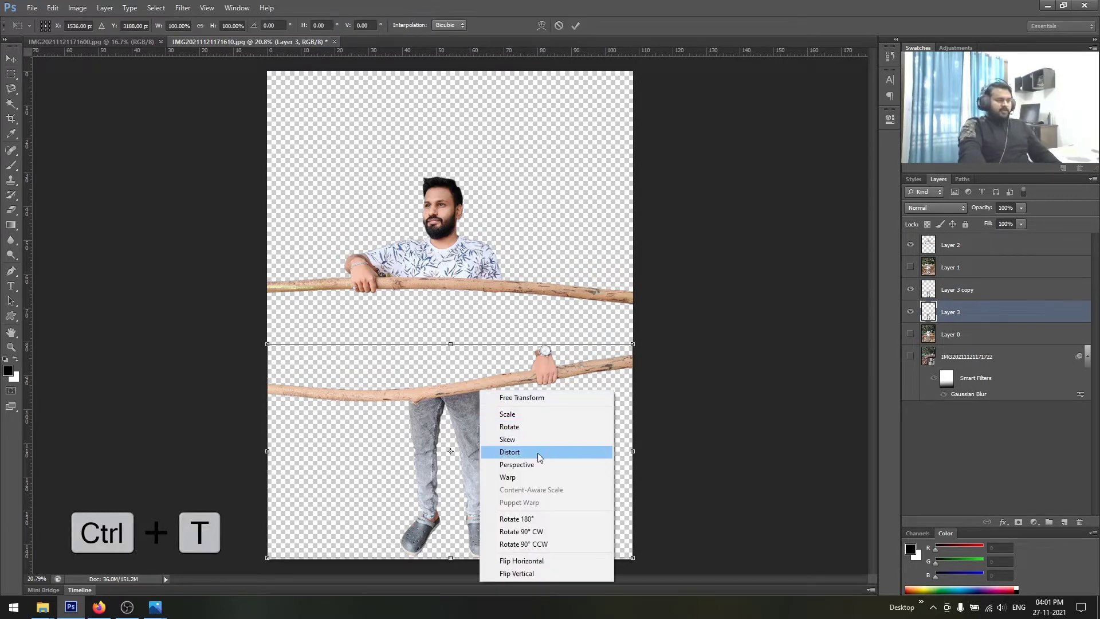
left_click(504, 477)
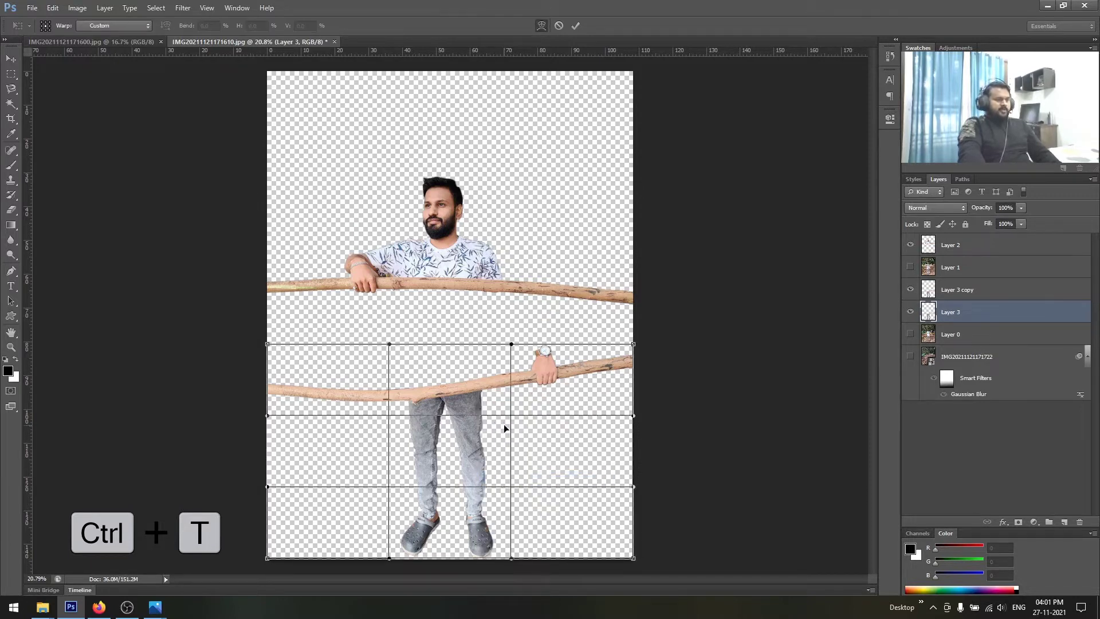
left_click_drag(538, 403, 546, 440)
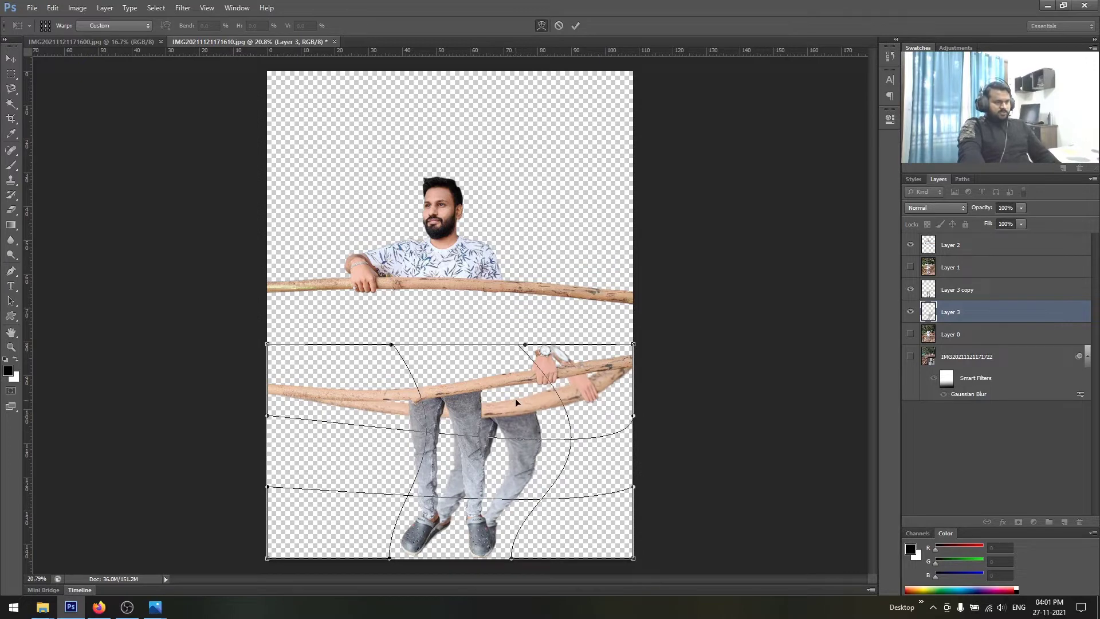
left_click_drag(523, 351, 605, 344)
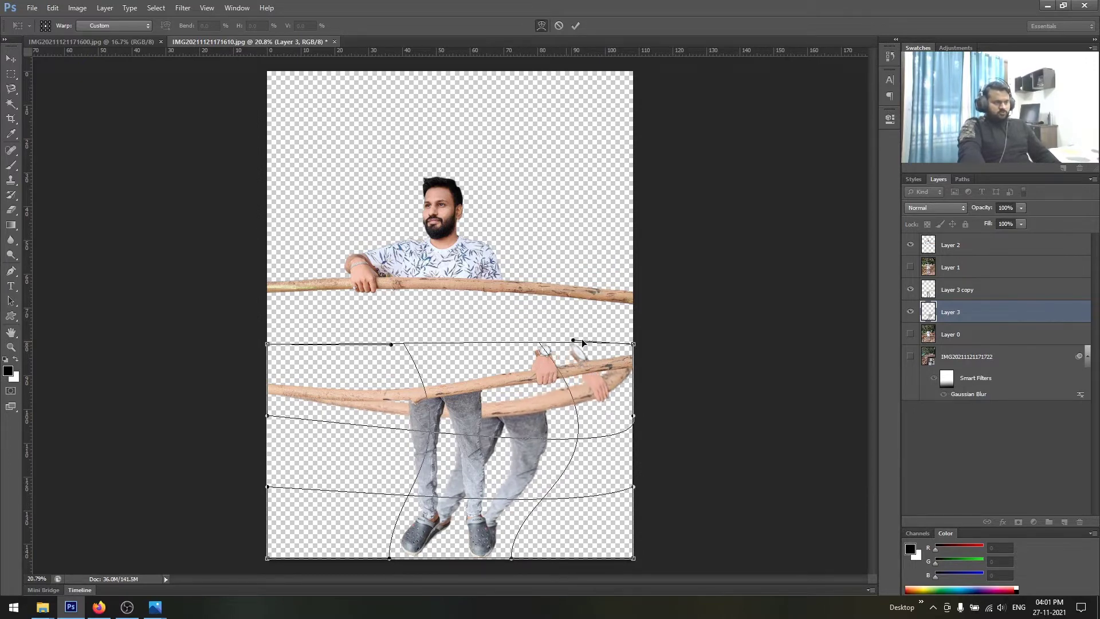
left_click_drag(562, 384, 638, 364)
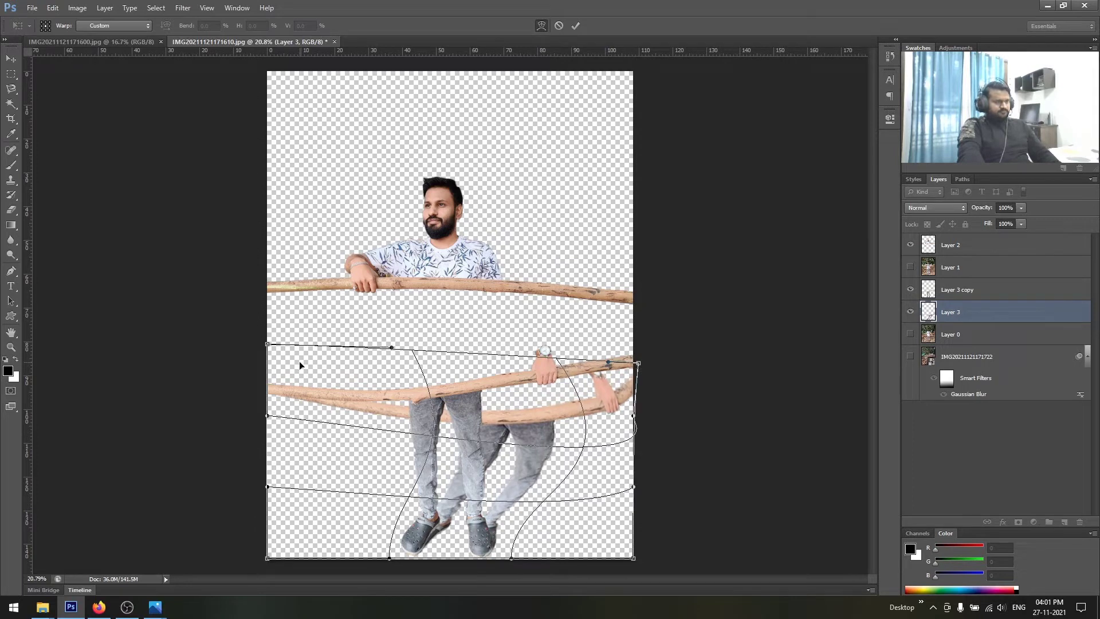
left_click_drag(267, 345, 269, 367)
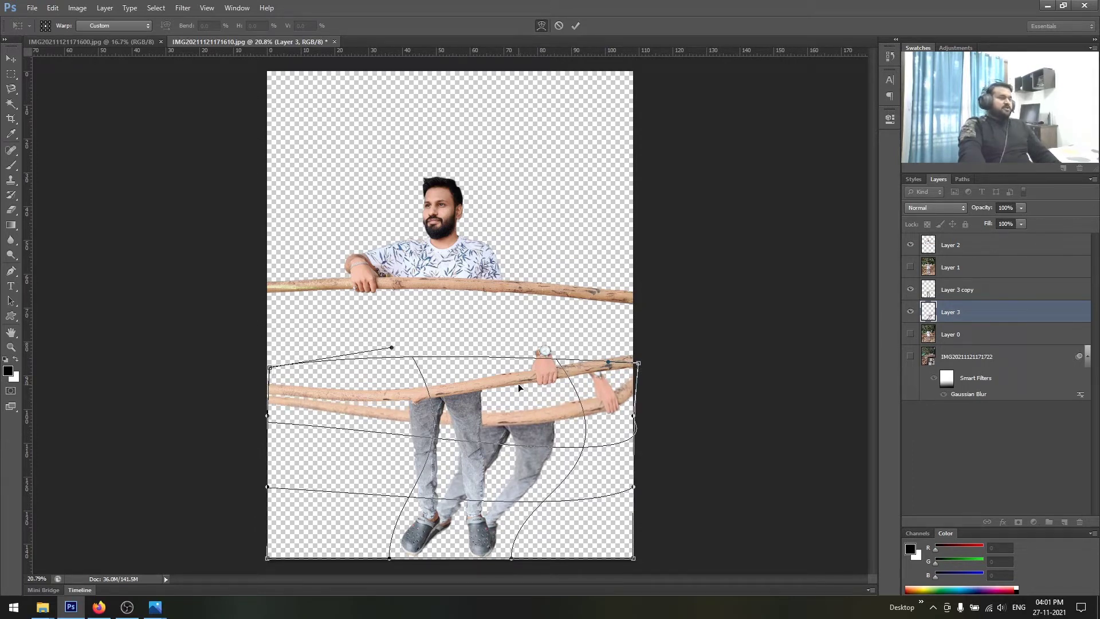
key("v")
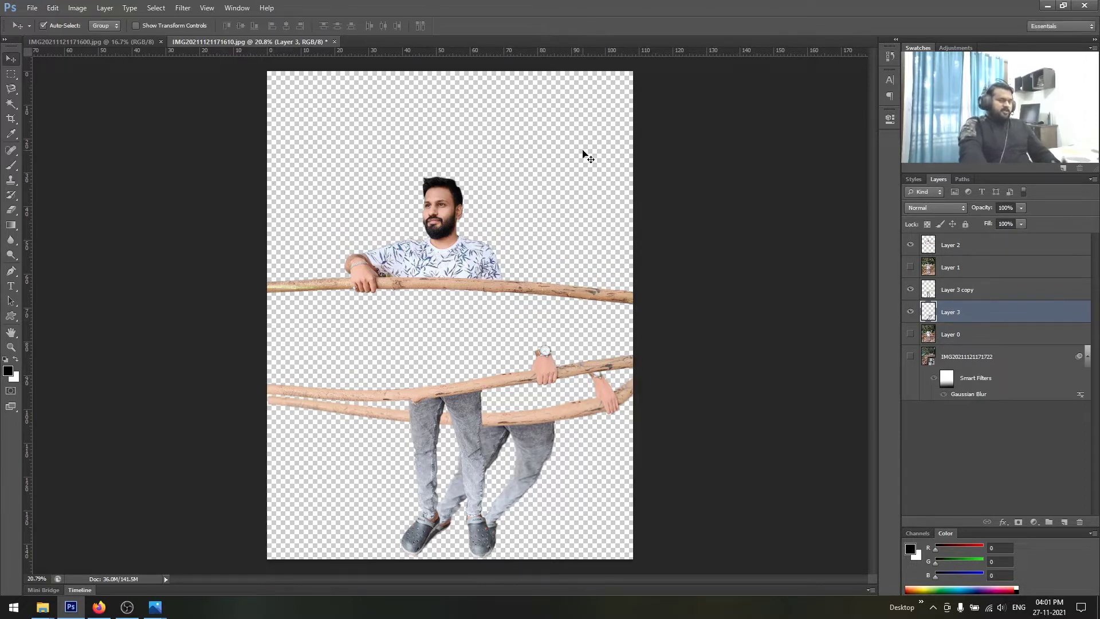
Erase the warped hand and lower stick with a 0%-hardness soft Eraser.
left_click(11, 210)
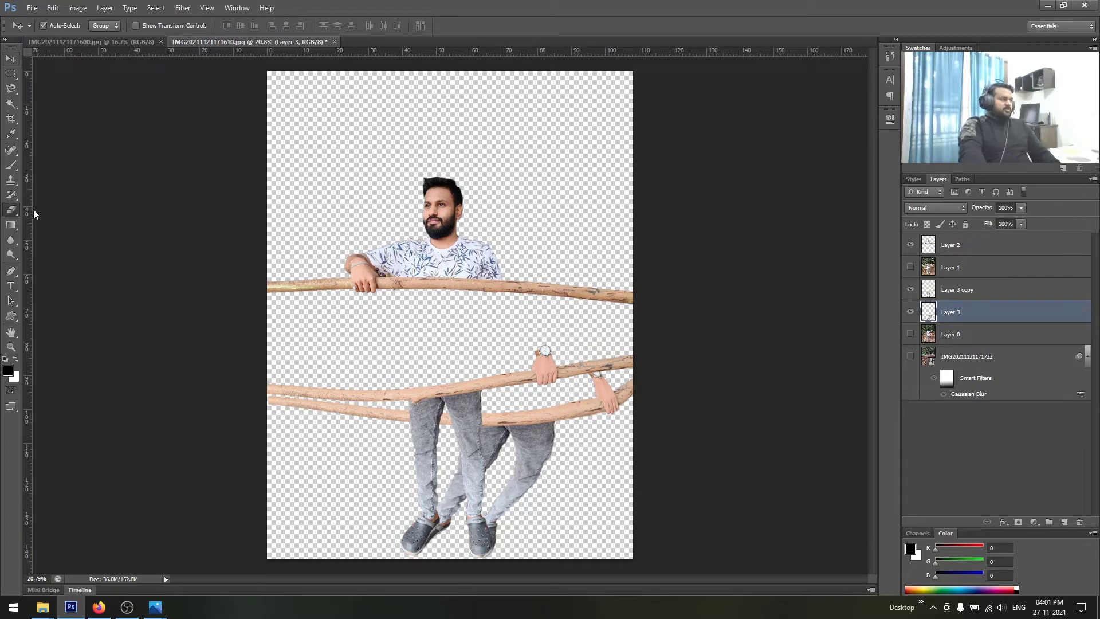
left_click(10, 210)
left_click(48, 208)
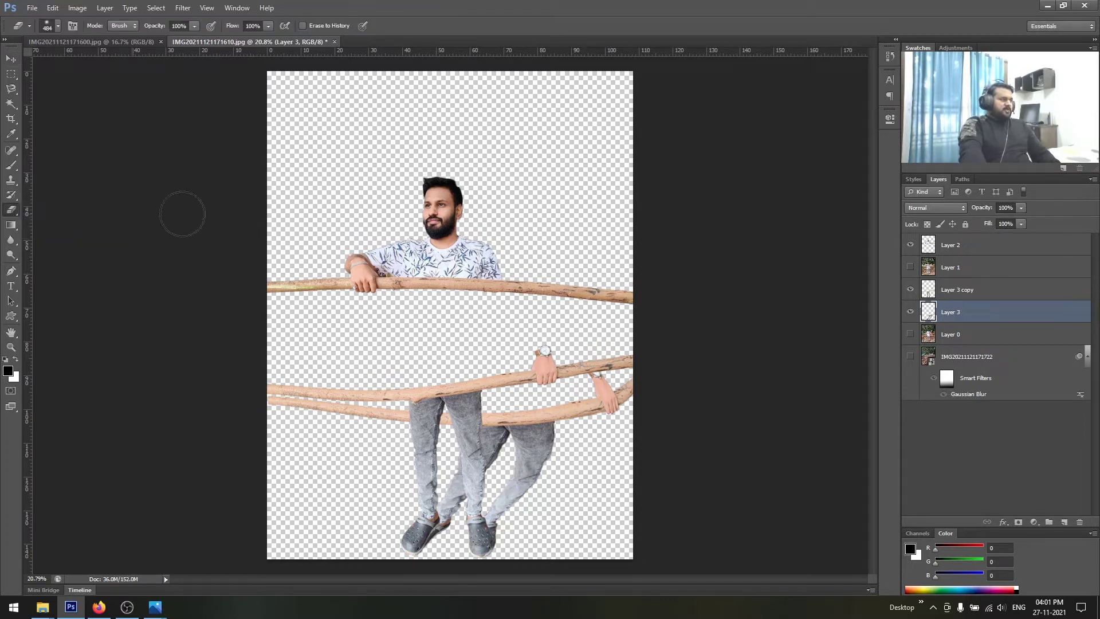
right_click(487, 229)
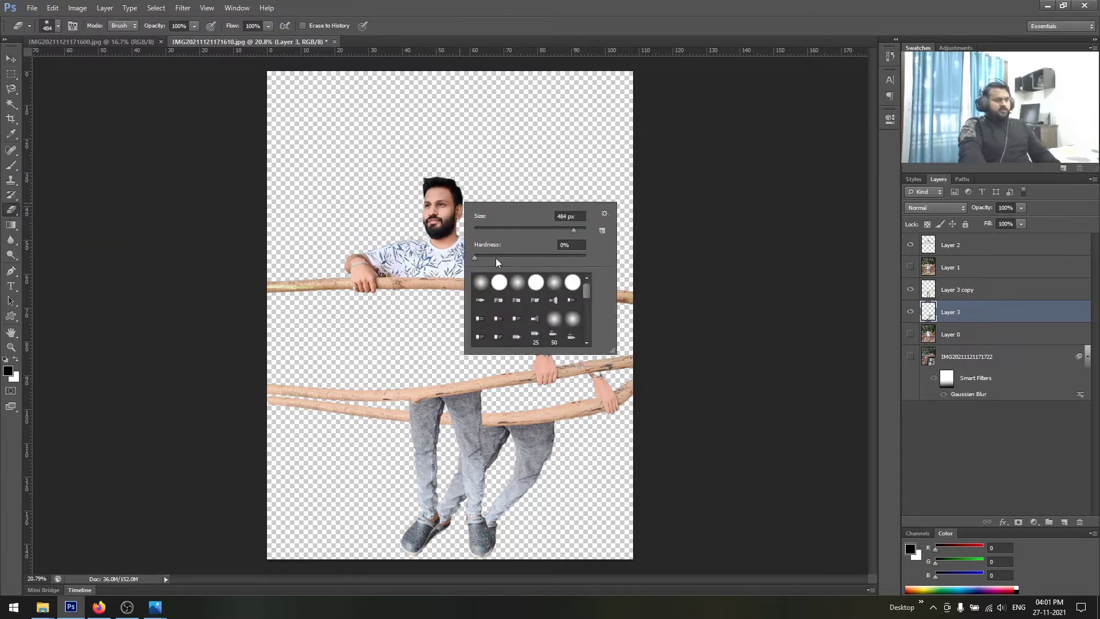
left_click(476, 261)
left_click(712, 255)
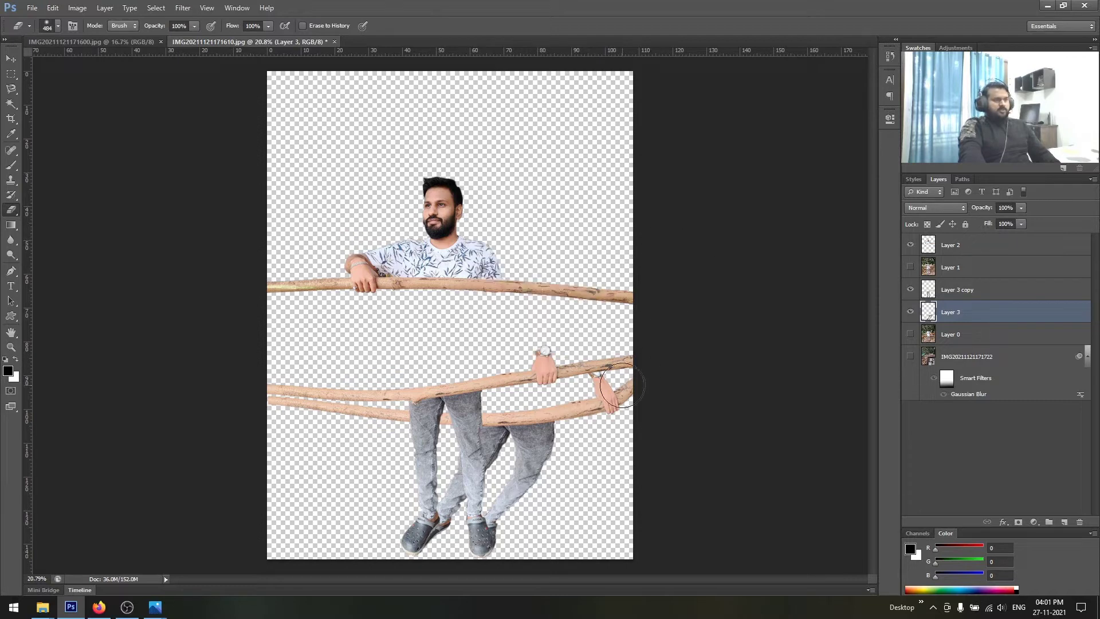
left_click_drag(602, 395, 429, 393)
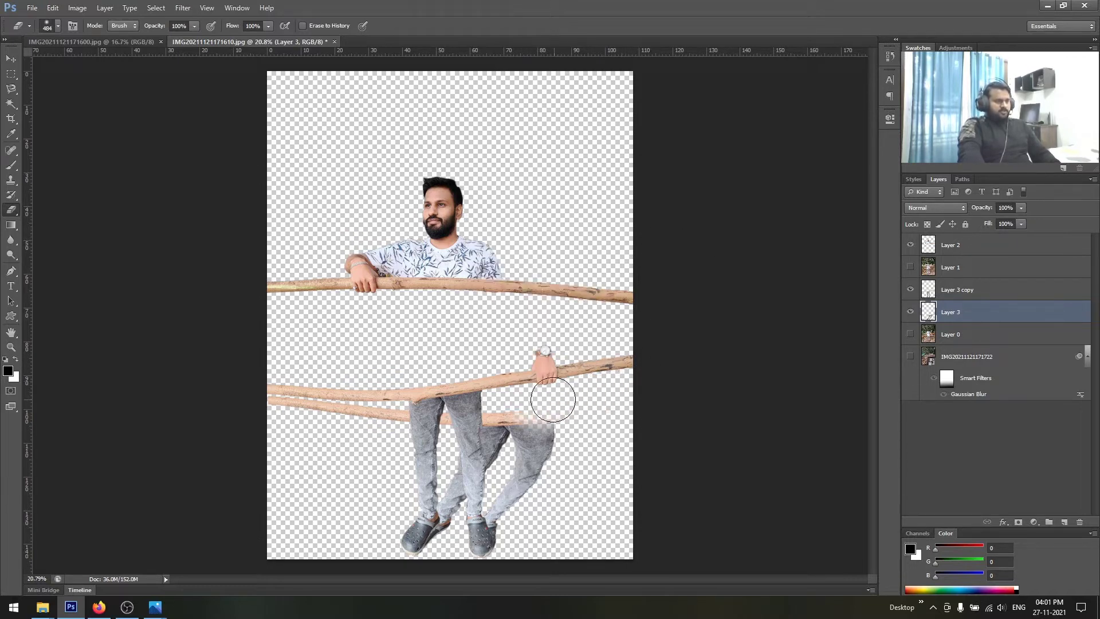
mouse_move(429, 393)
left_mouse_down()
mouse_move(262, 397)
mouse_move(312, 401)
left_mouse_up()
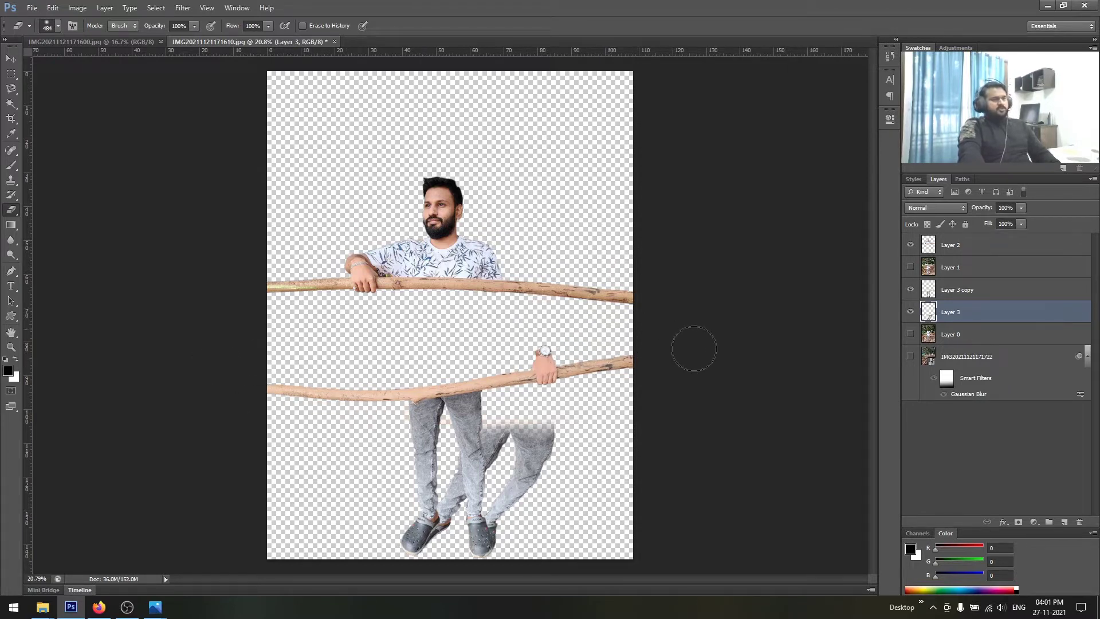
Fill the remaining warped leg pixels with solid black and deselect.
left_click(11, 58)
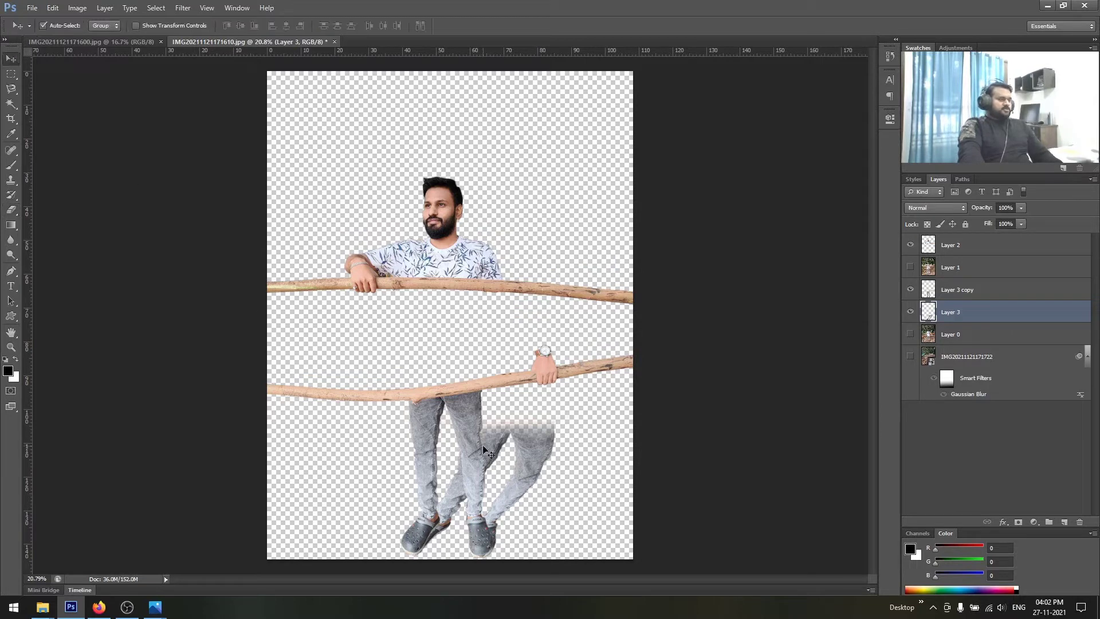
left_click(930, 314, "ctrl")
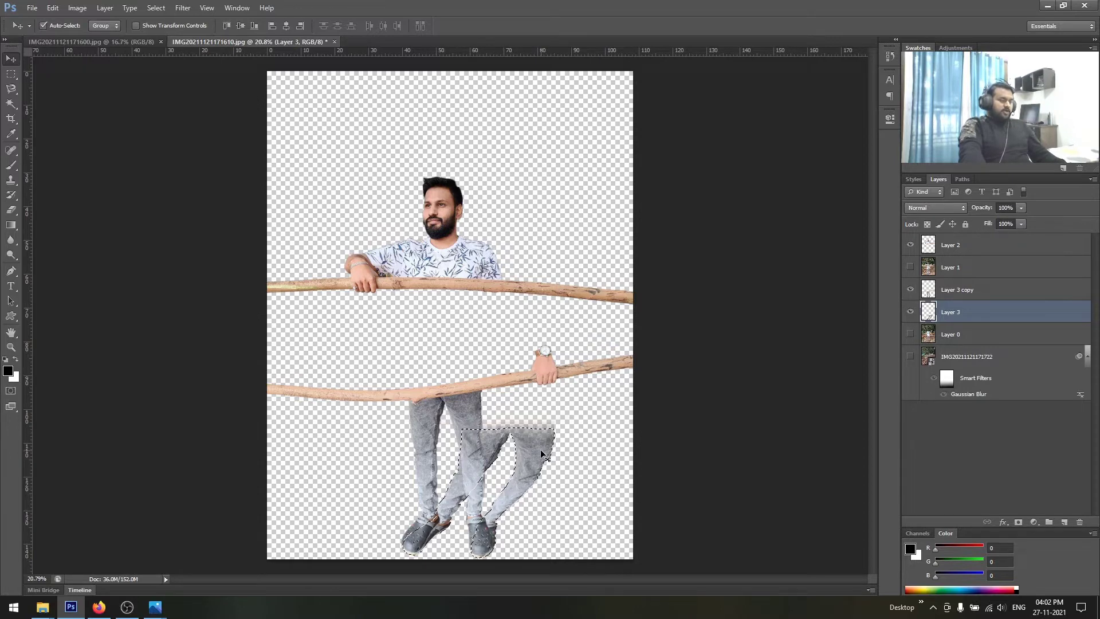
key("alt+BackSpace")
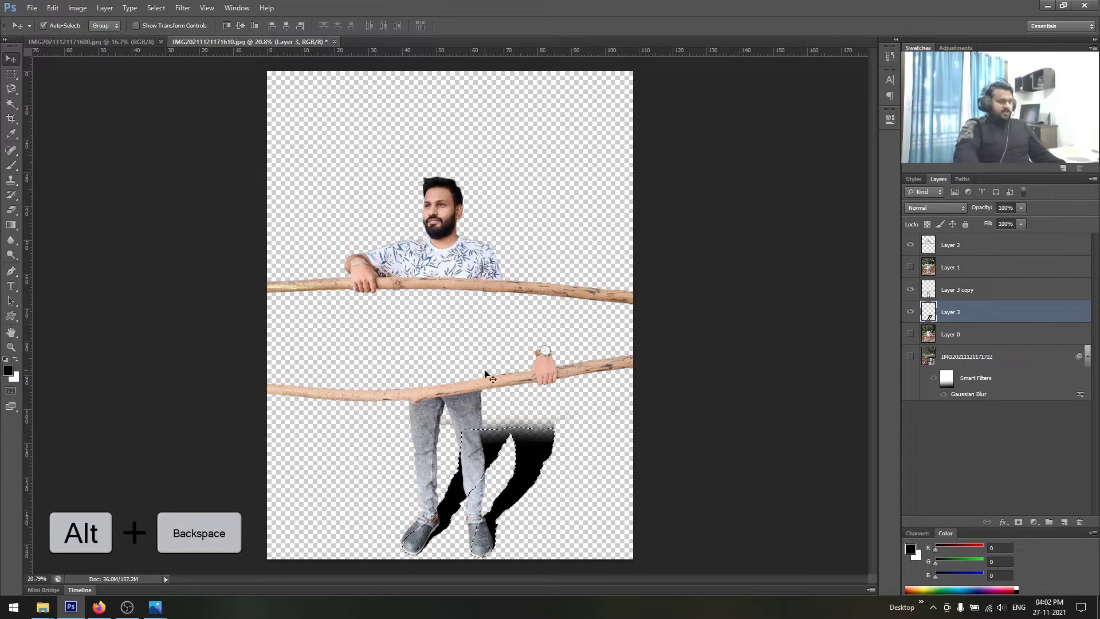
key("ctrl+d")
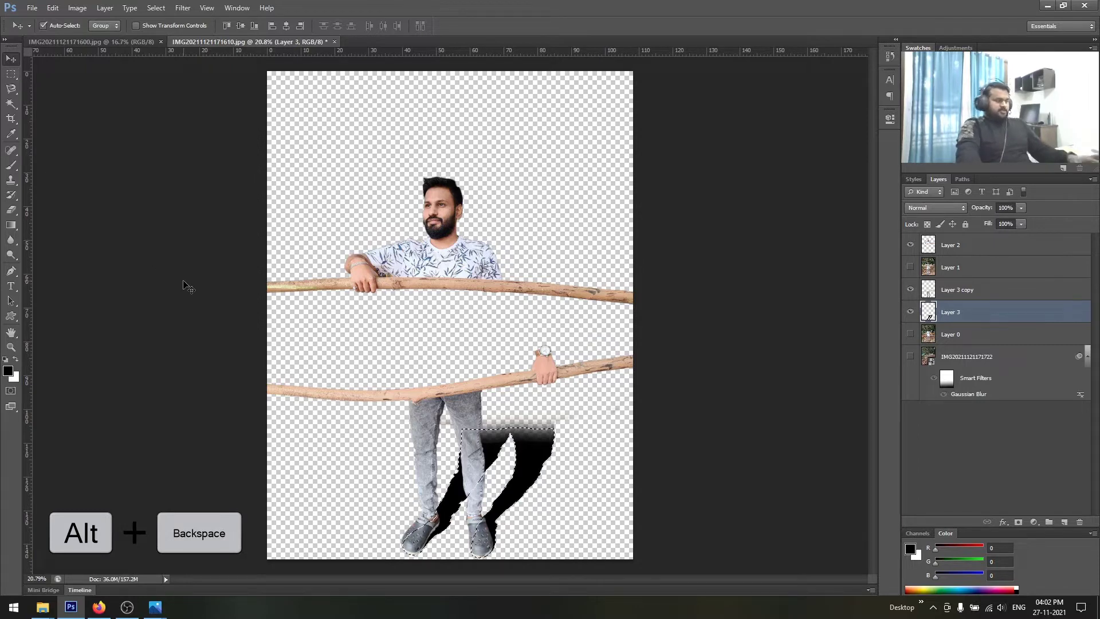
Set Layer 3 to Overlay blending at 29% opacity and show the park background again.
left_click(957, 211)
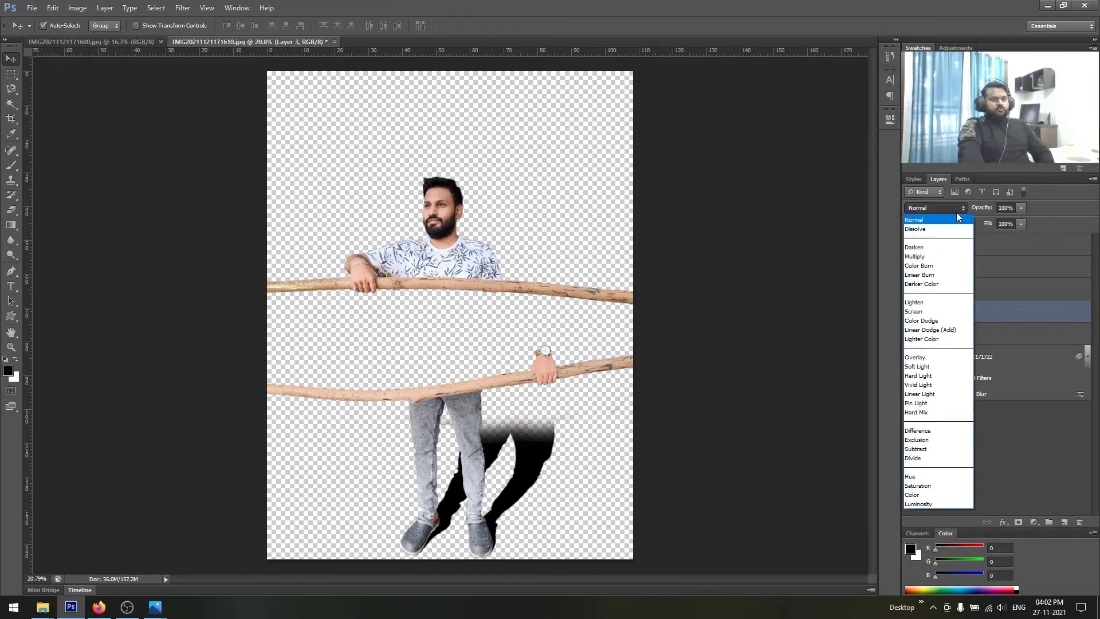
left_click(932, 357)
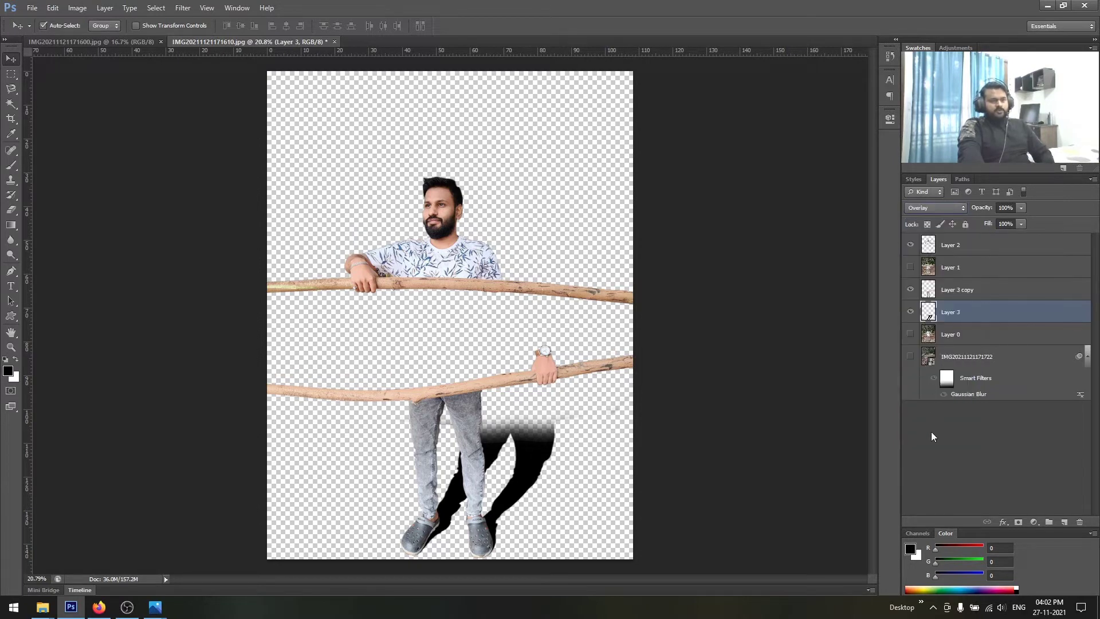
left_click(910, 358)
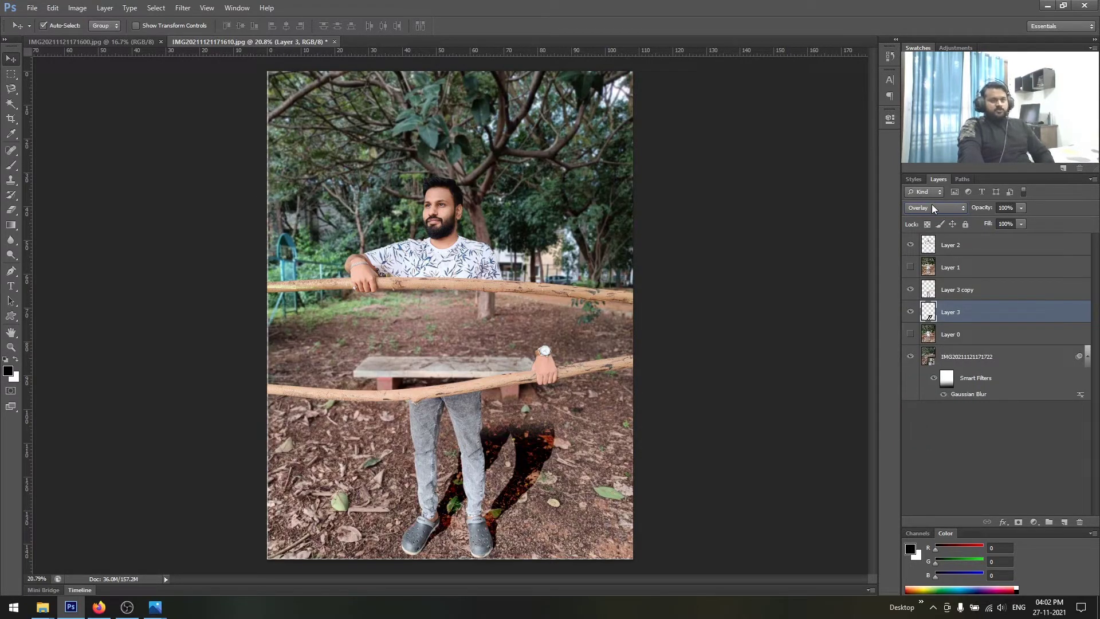
left_click(1022, 207)
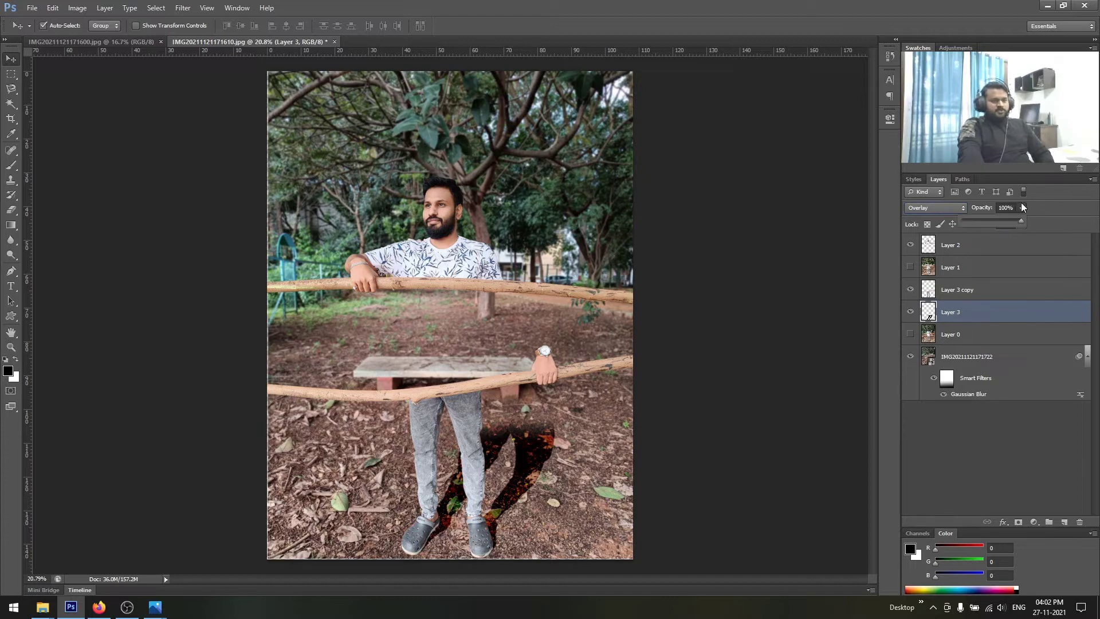
left_click(980, 217)
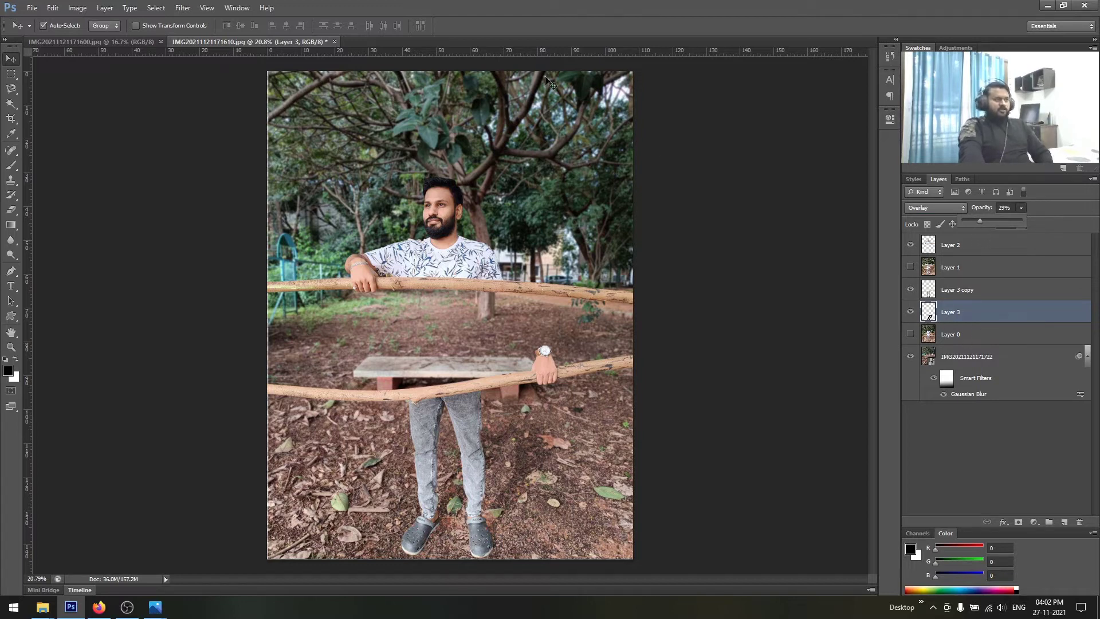
left_click(202, 8)
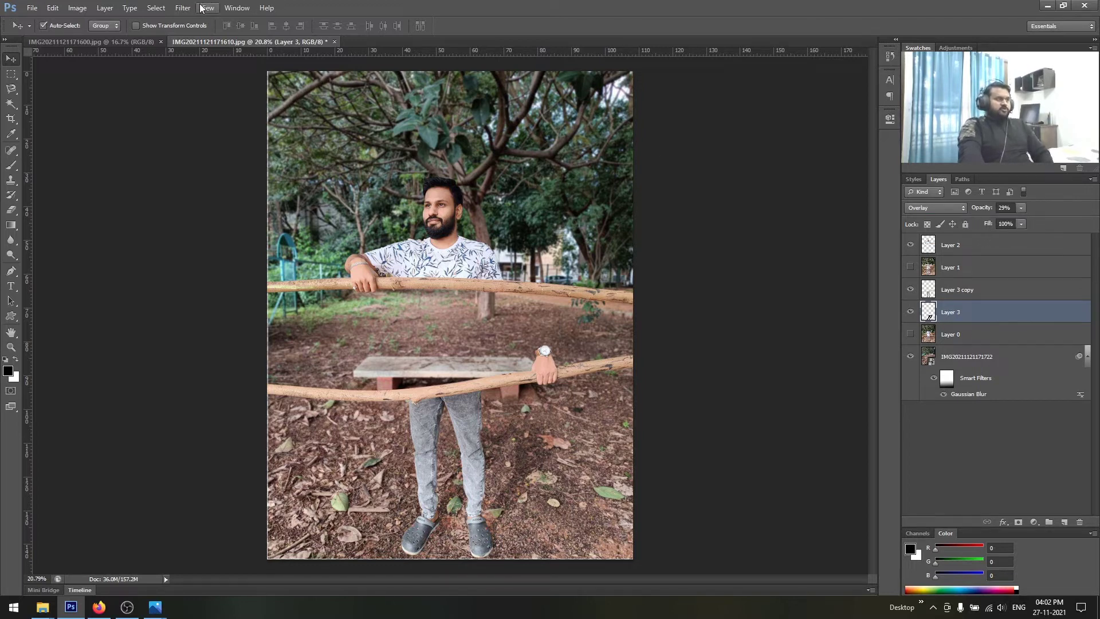
Apply a 5-pixel Gaussian Blur to Layer 3 and settle its opacity at 25%.
left_click(202, 8)
mouse_move(188, 123)
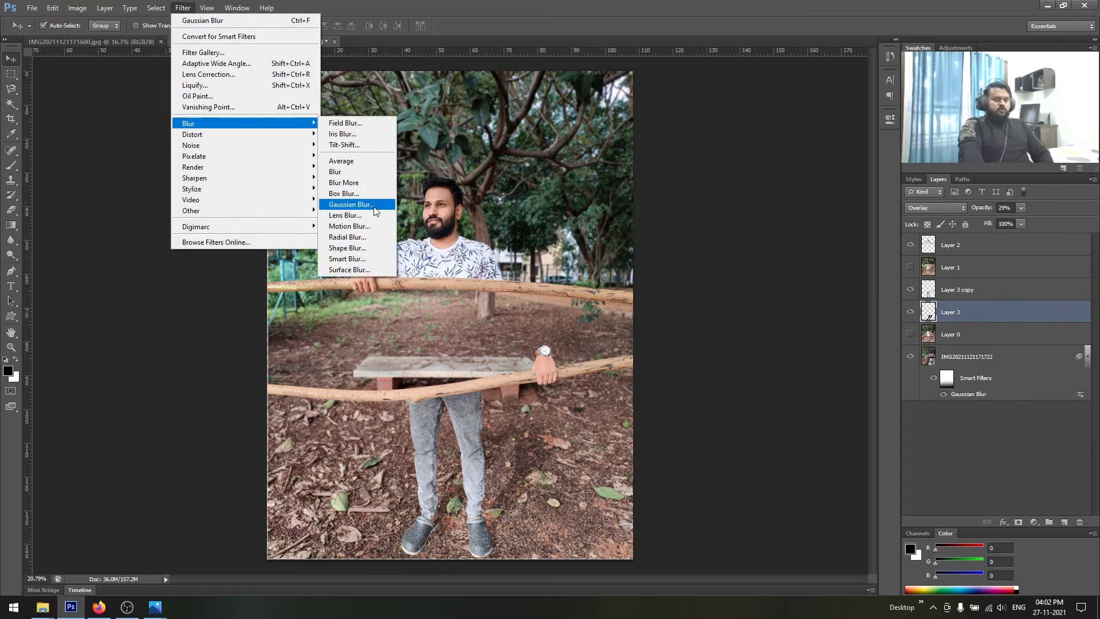
left_click(351, 205)
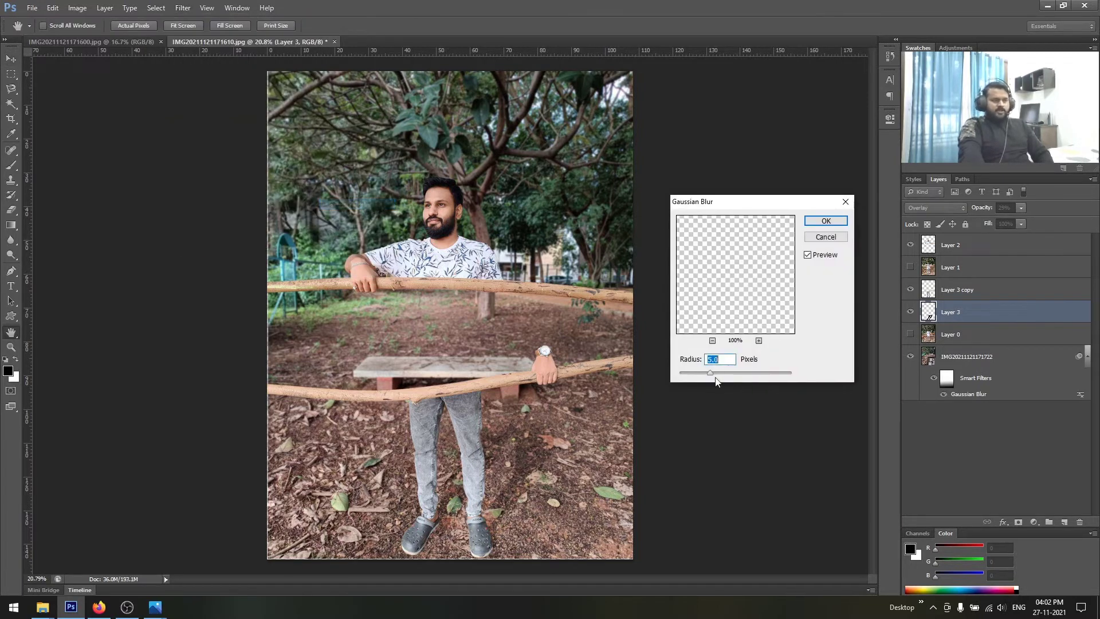
left_click(824, 221)
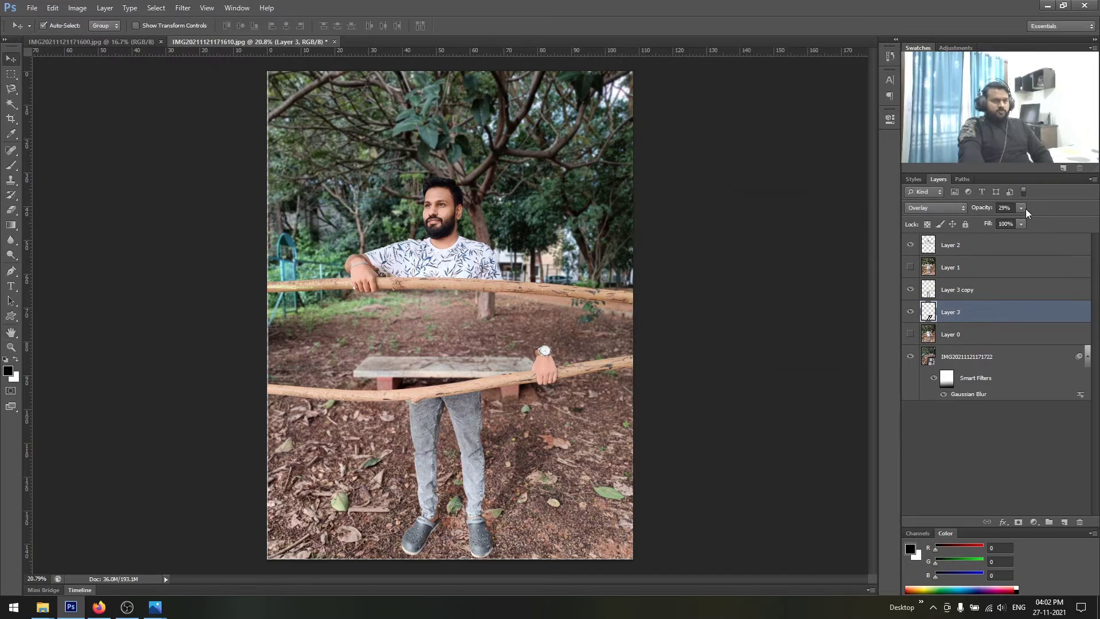
left_click(1022, 207)
left_click(12, 210)
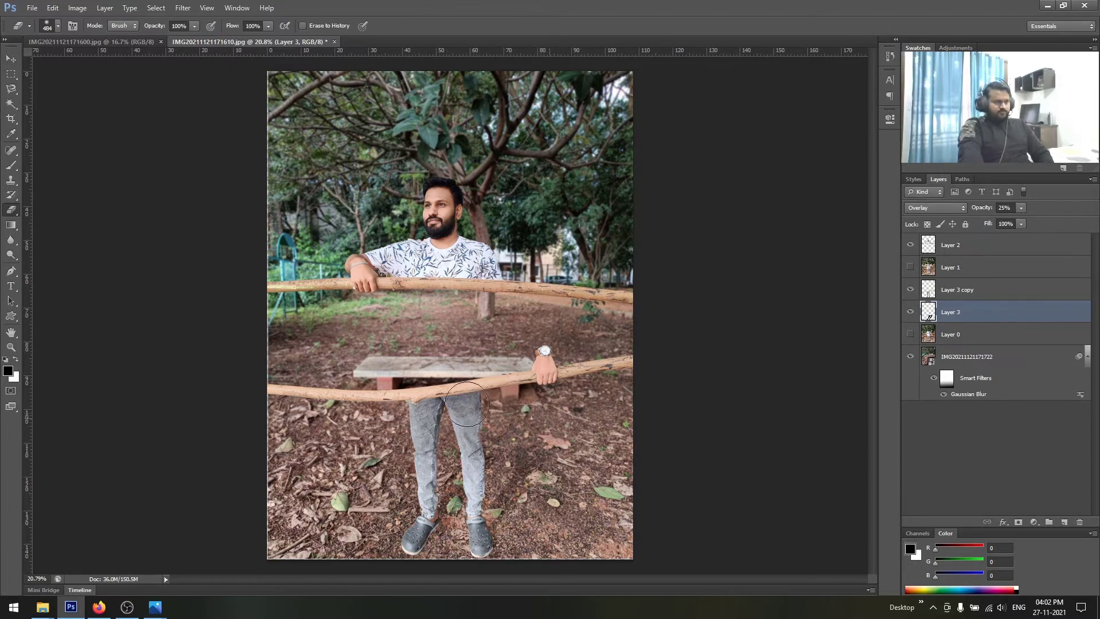
left_click(10, 56)
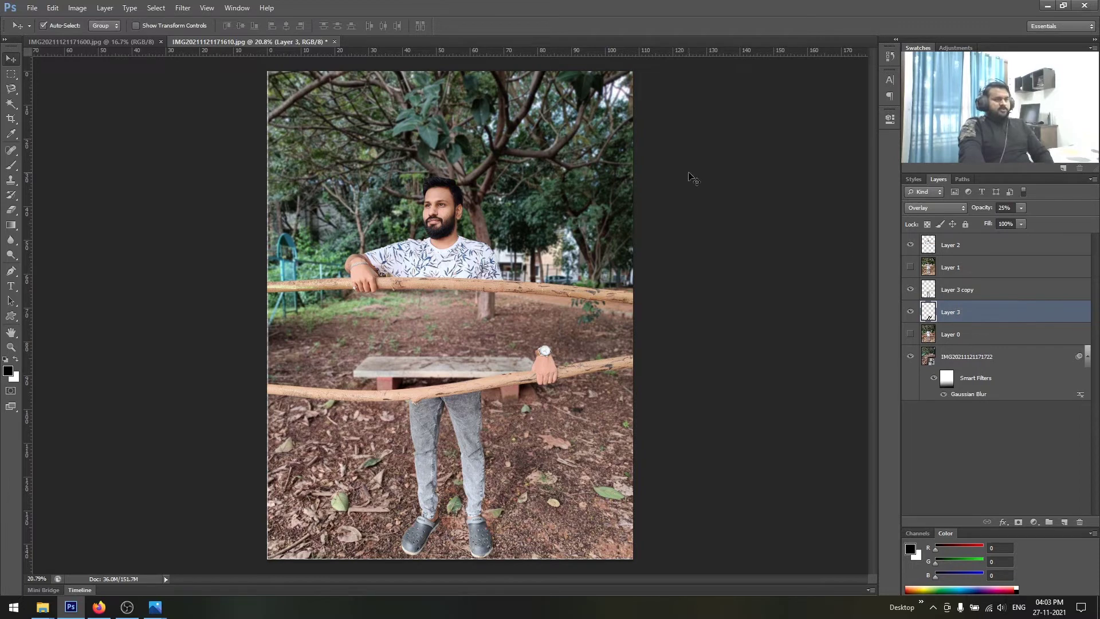
left_click(979, 358)
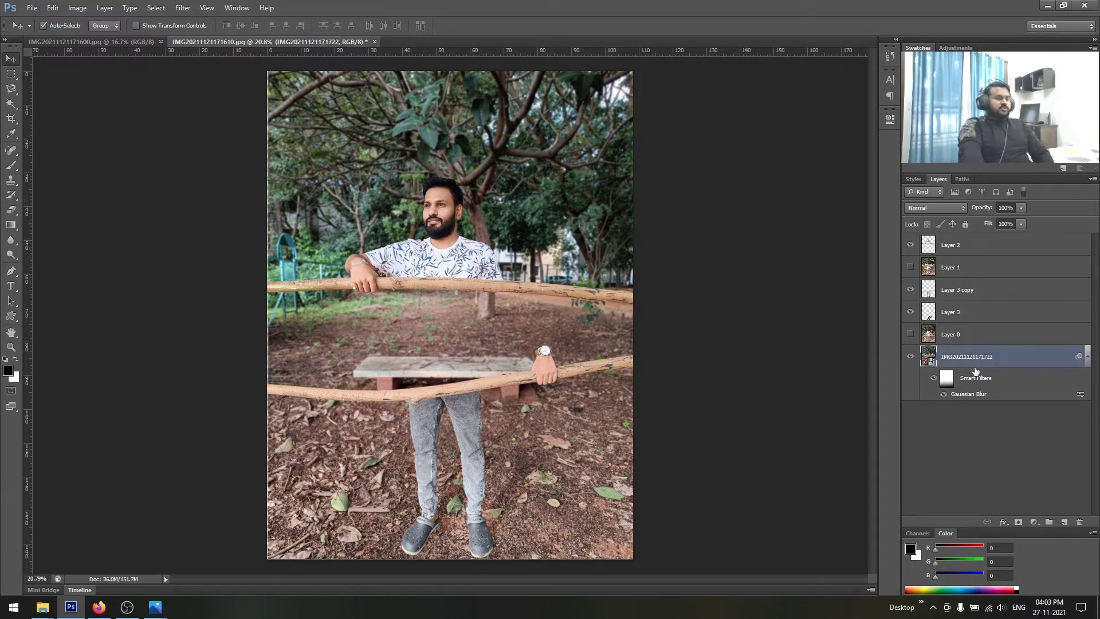
Add a Gradient Map adjustment above the photo with a warm orange dark stop.
left_click(1004, 522)
left_click(1036, 515)
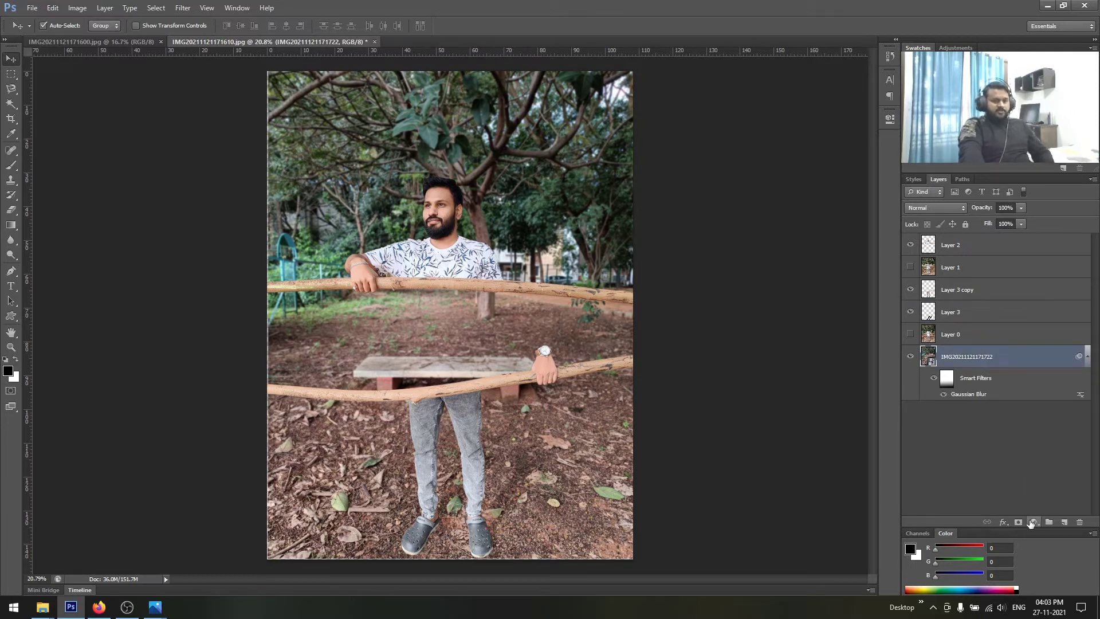
left_click(1034, 523)
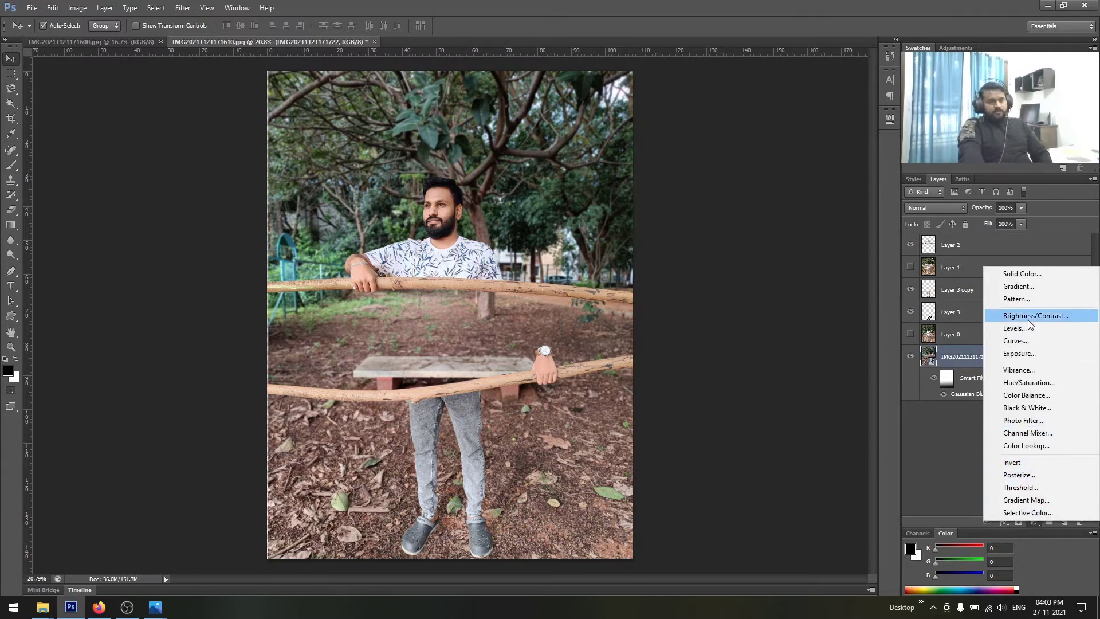
left_click(1026, 500)
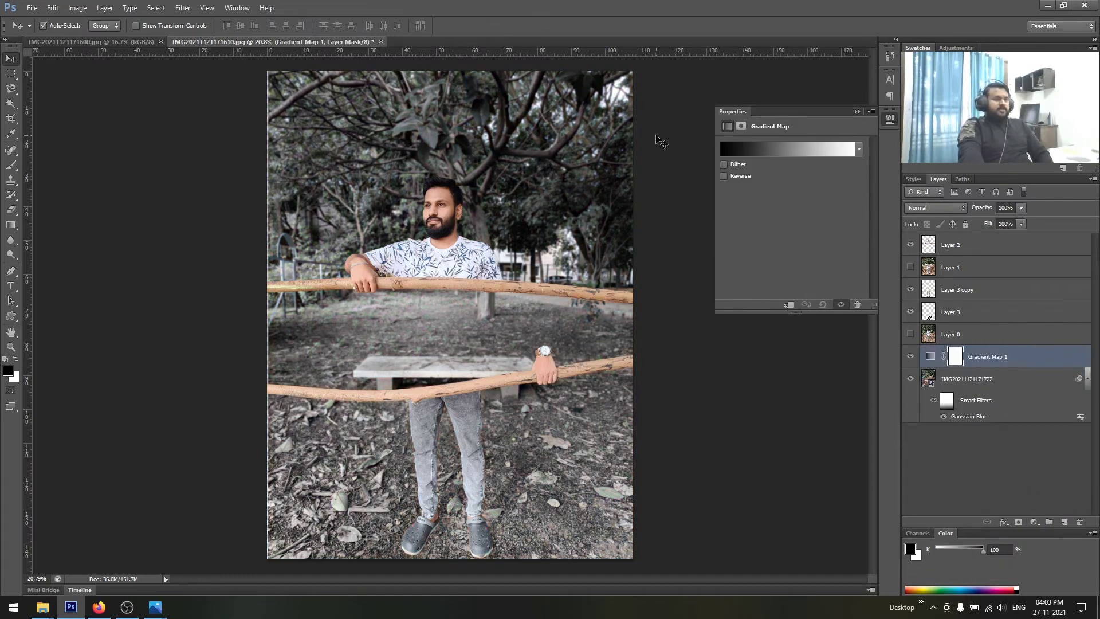
left_click(742, 150)
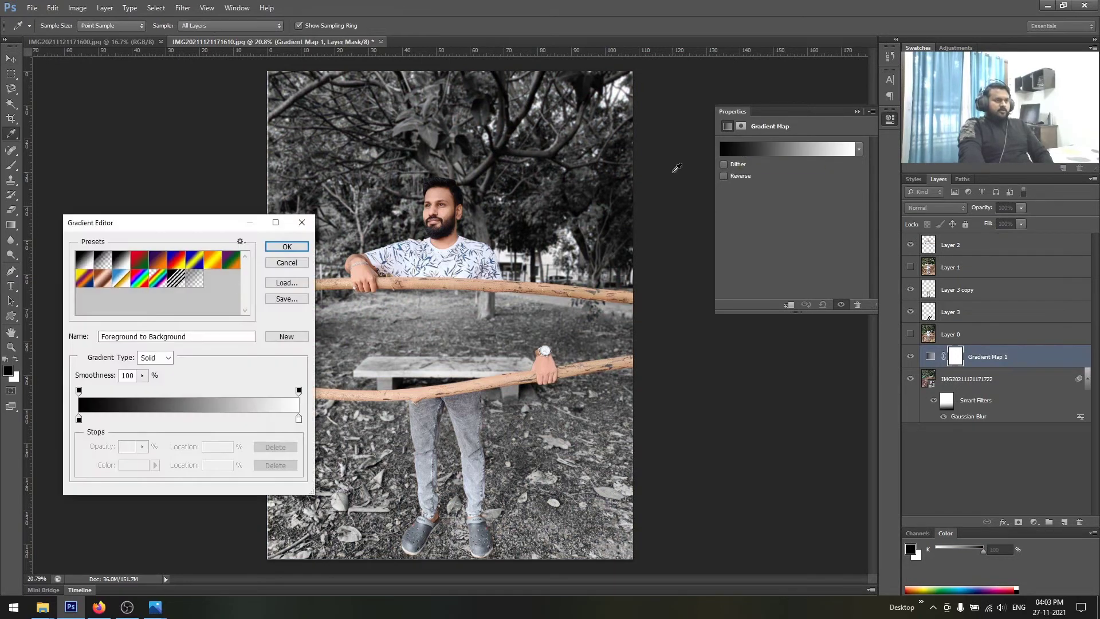
left_click(80, 420)
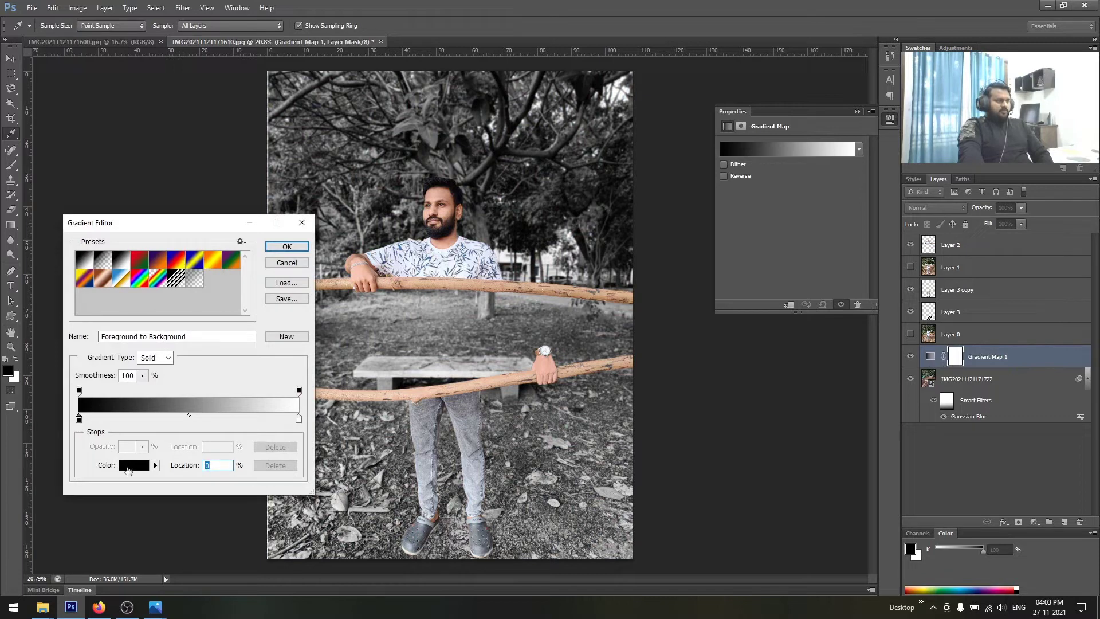
left_click(137, 466)
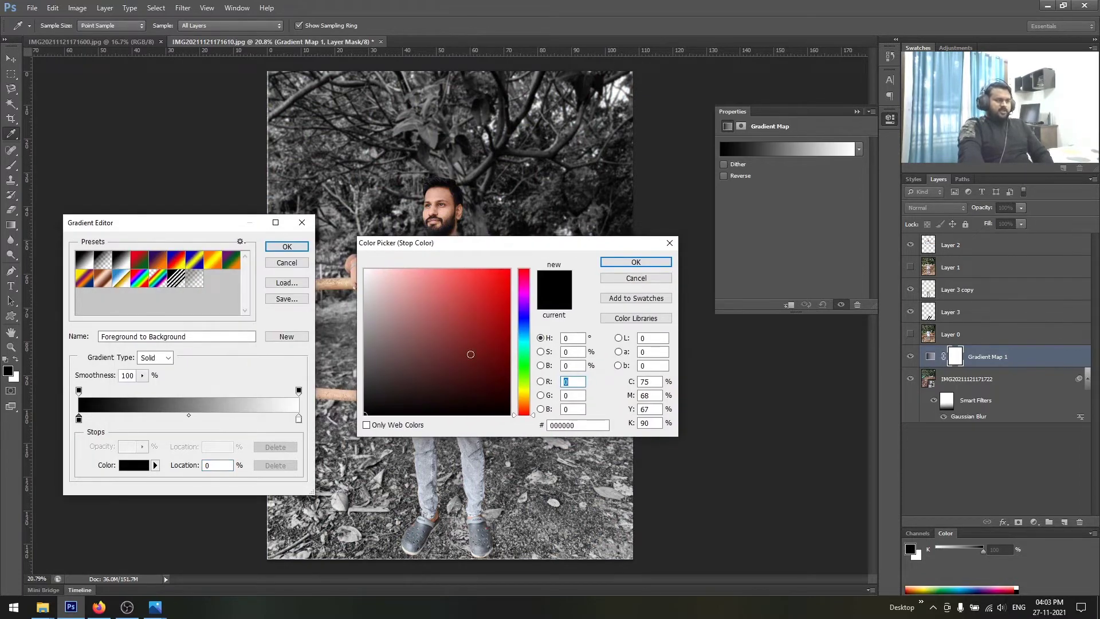
left_click_drag(524, 411, 525, 397)
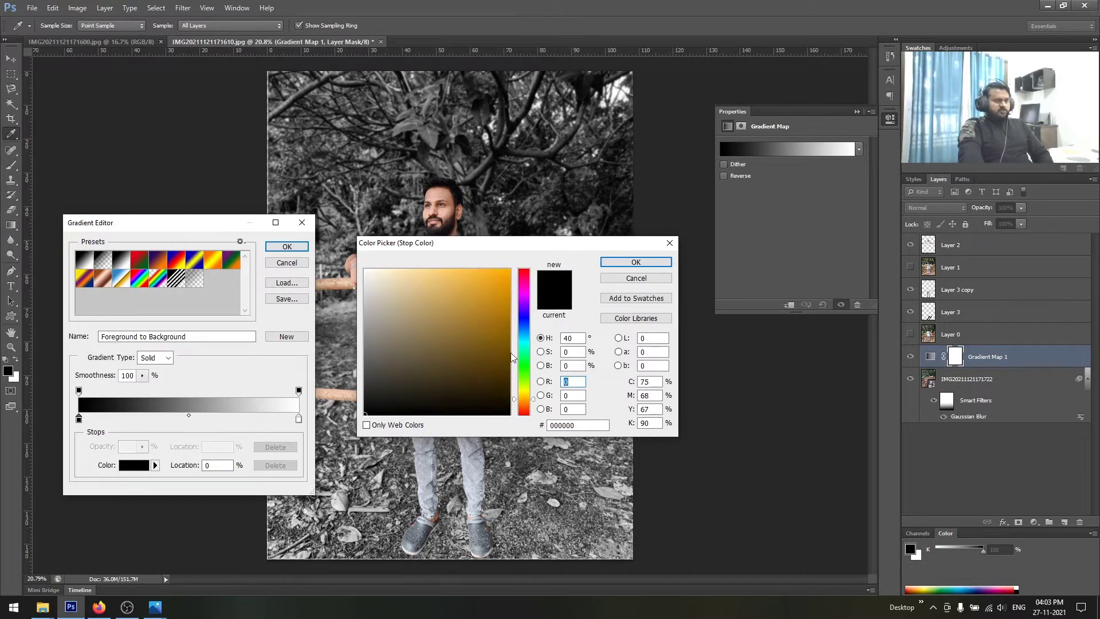
left_click_drag(478, 295, 479, 270)
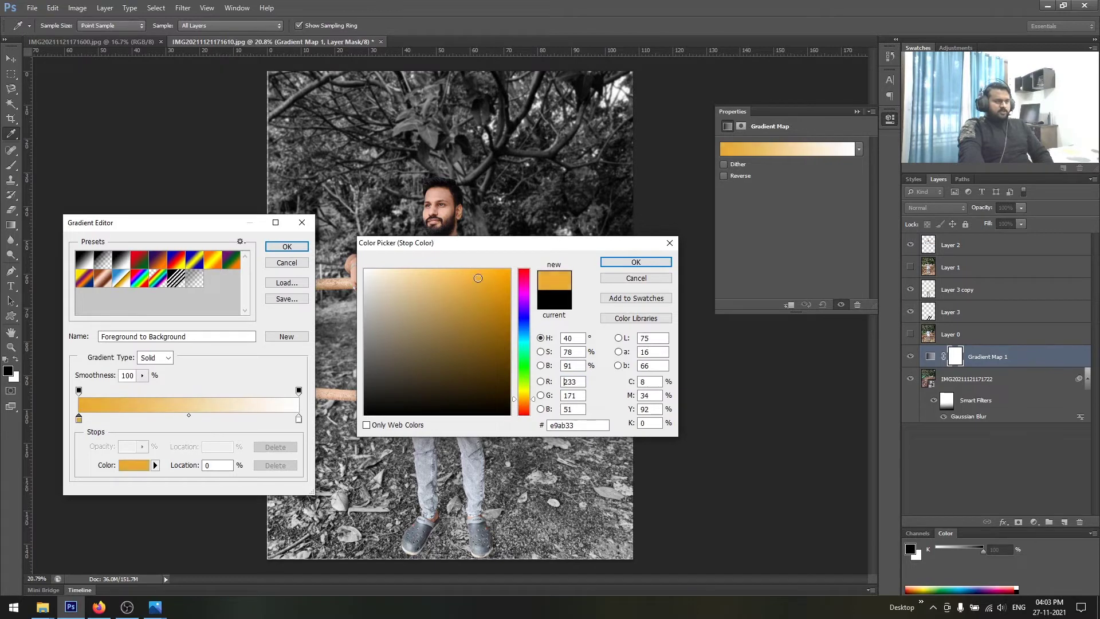
left_click(619, 264)
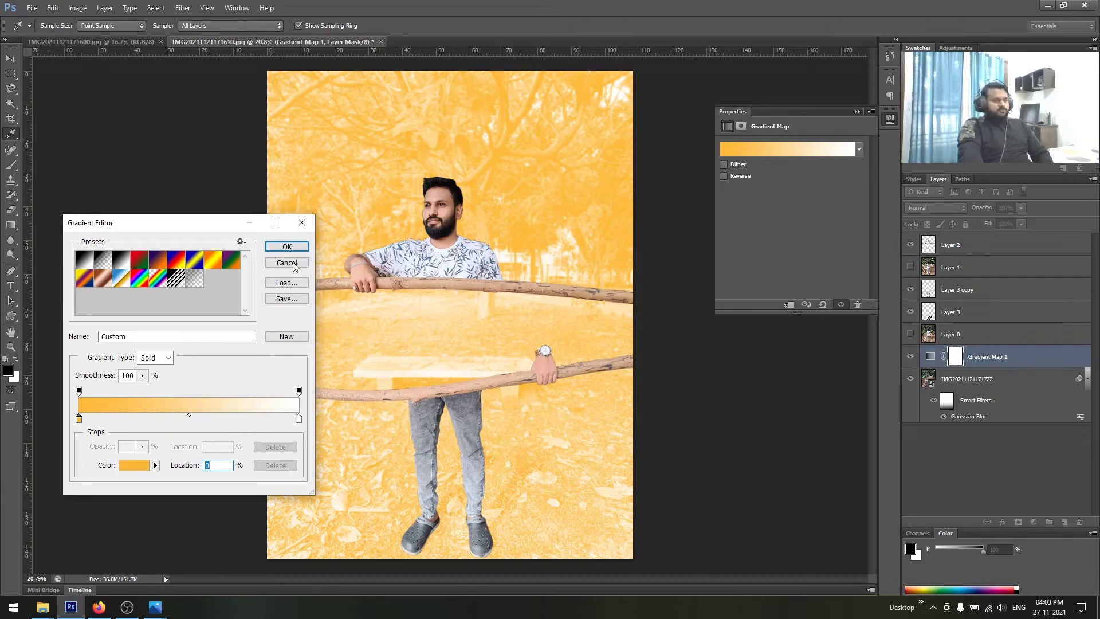
left_click(288, 246)
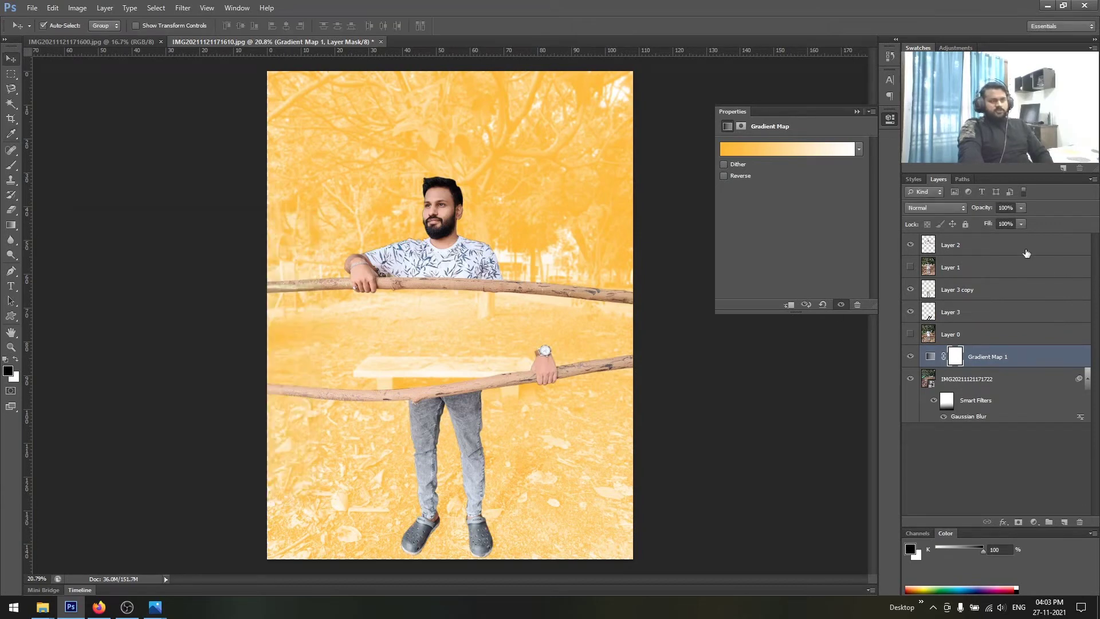
Blend the Gradient Map in Hue mode and deepen its dark stop to brown #926000.
left_click(940, 206)
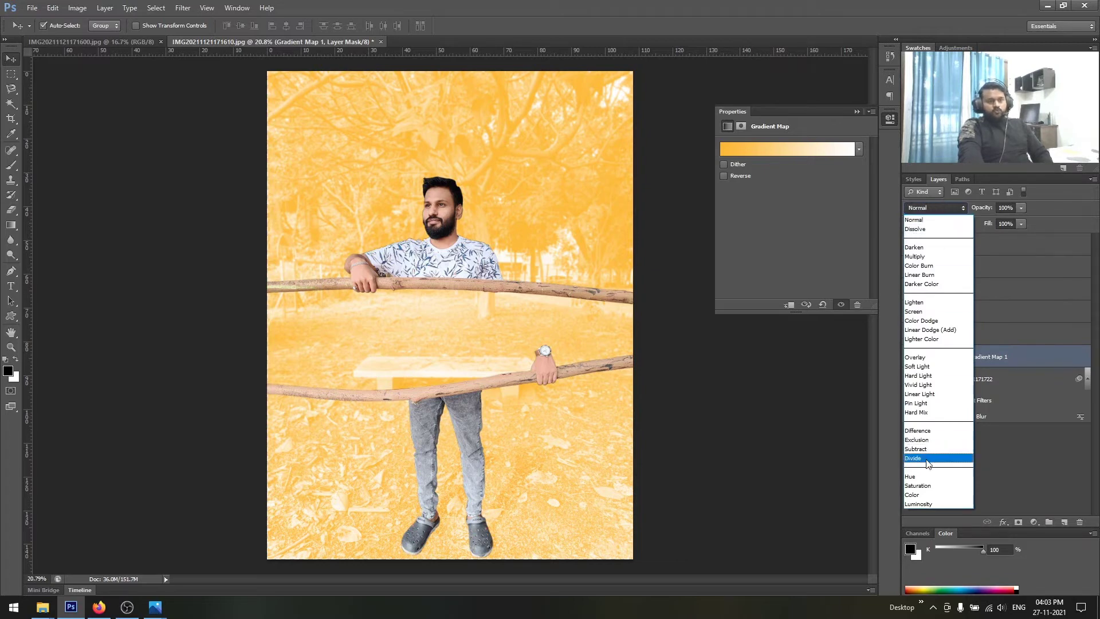
left_click(910, 477)
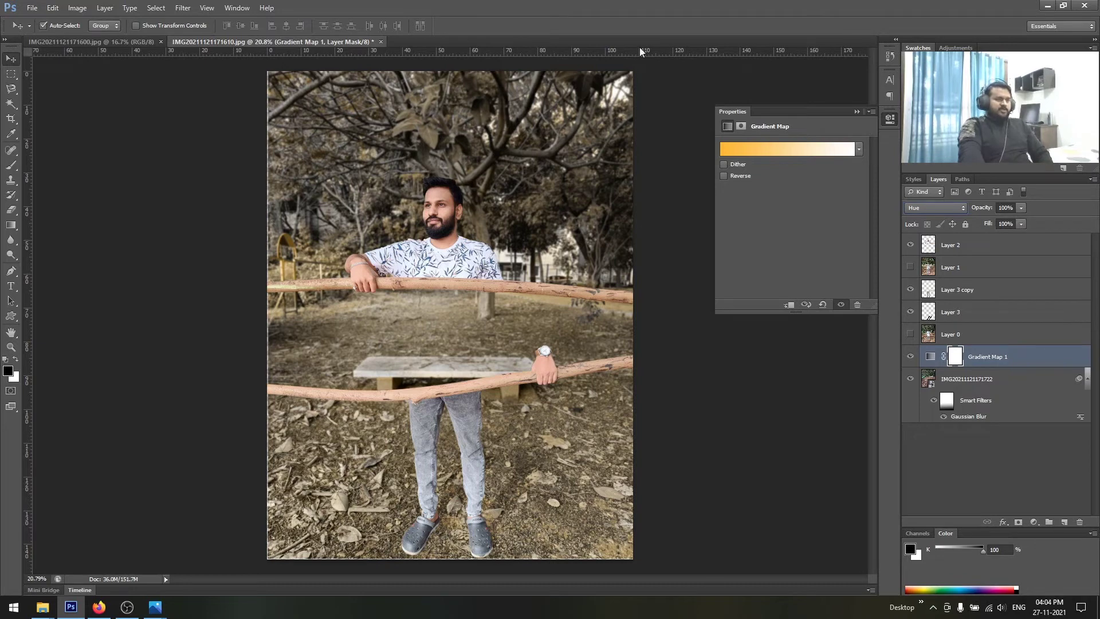
left_click(747, 148)
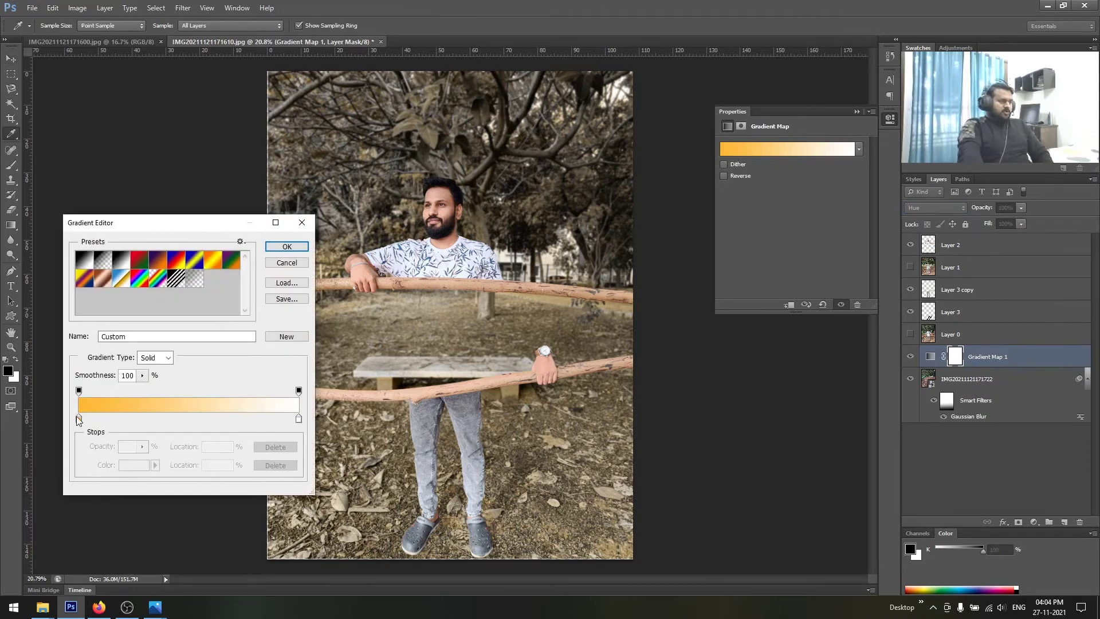
double_click(78, 419)
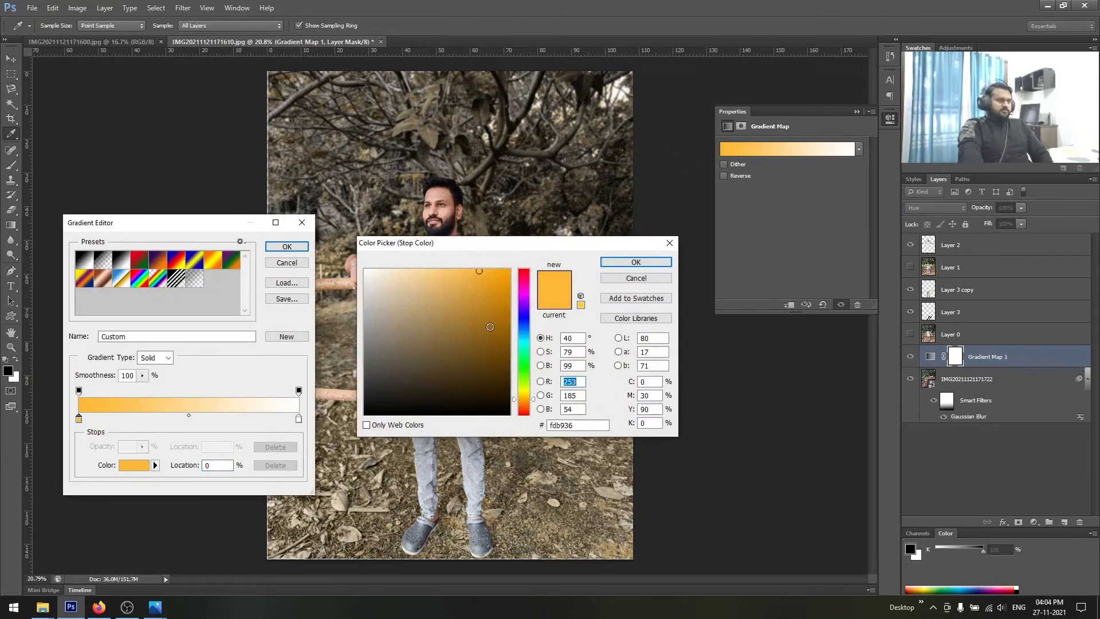
left_click_drag(490, 327, 513, 332)
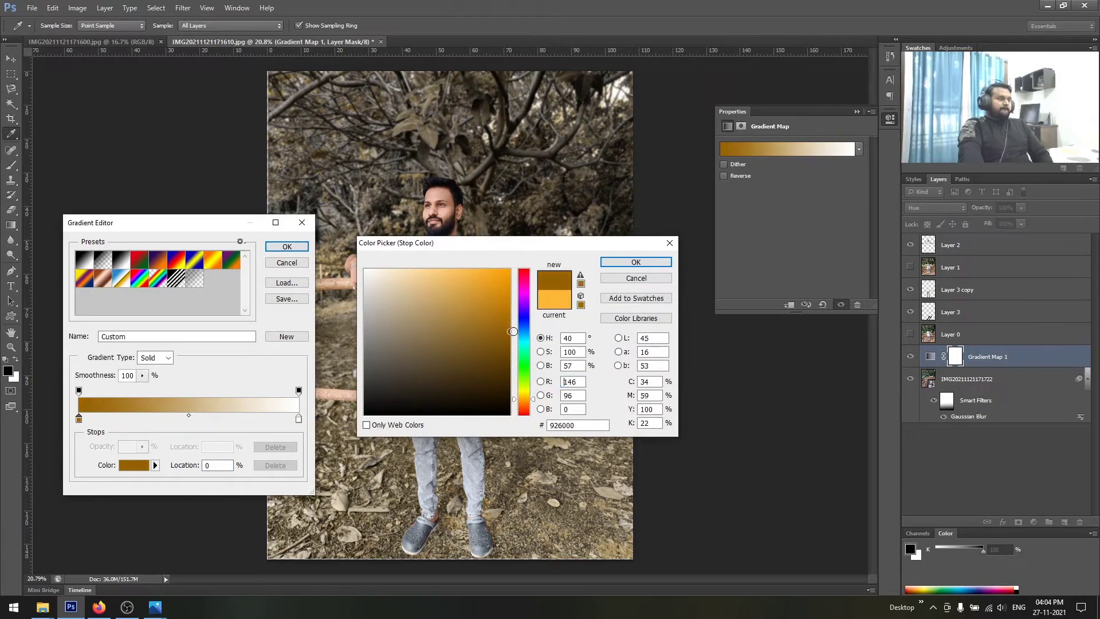
left_click(631, 262)
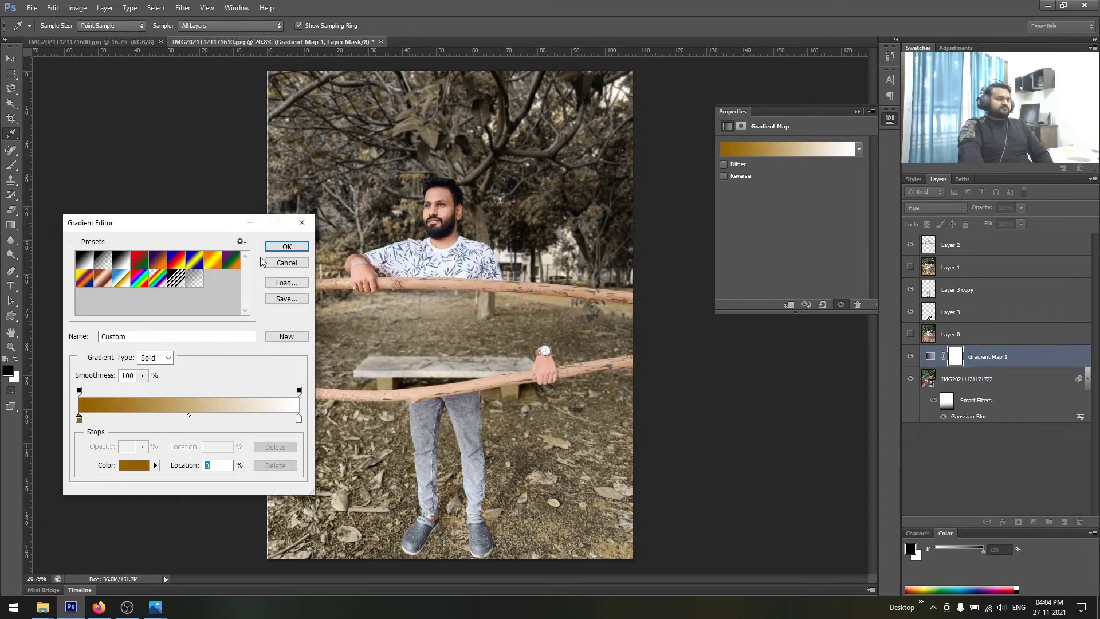
left_click(286, 246)
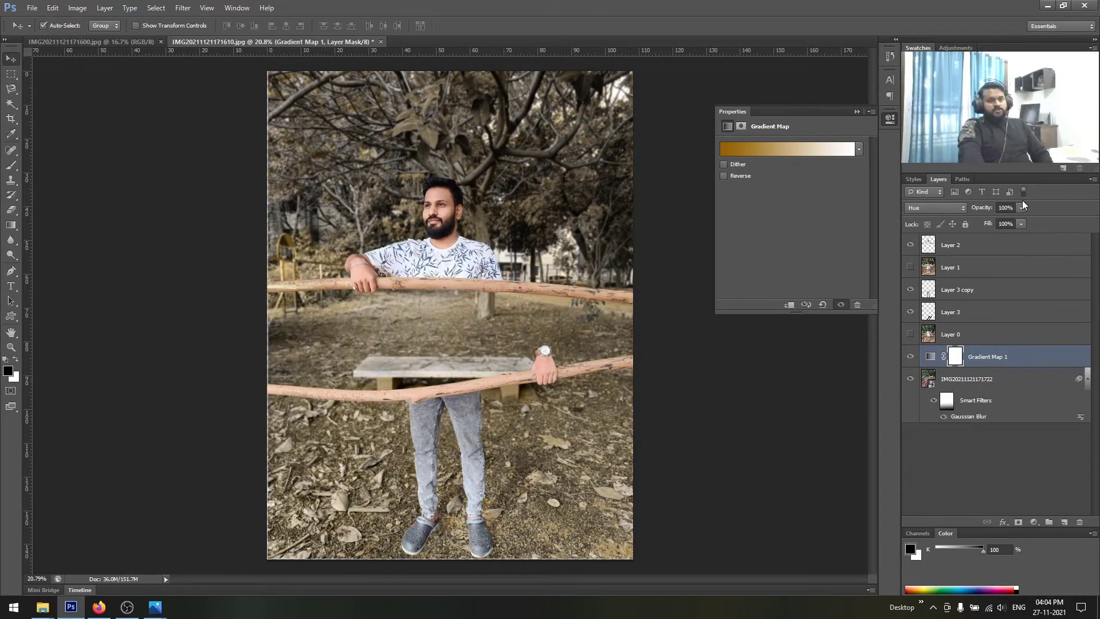
Lower the Gradient Map 1 layer's opacity to 71%.
left_click_drag(1003, 213, 989, 220)
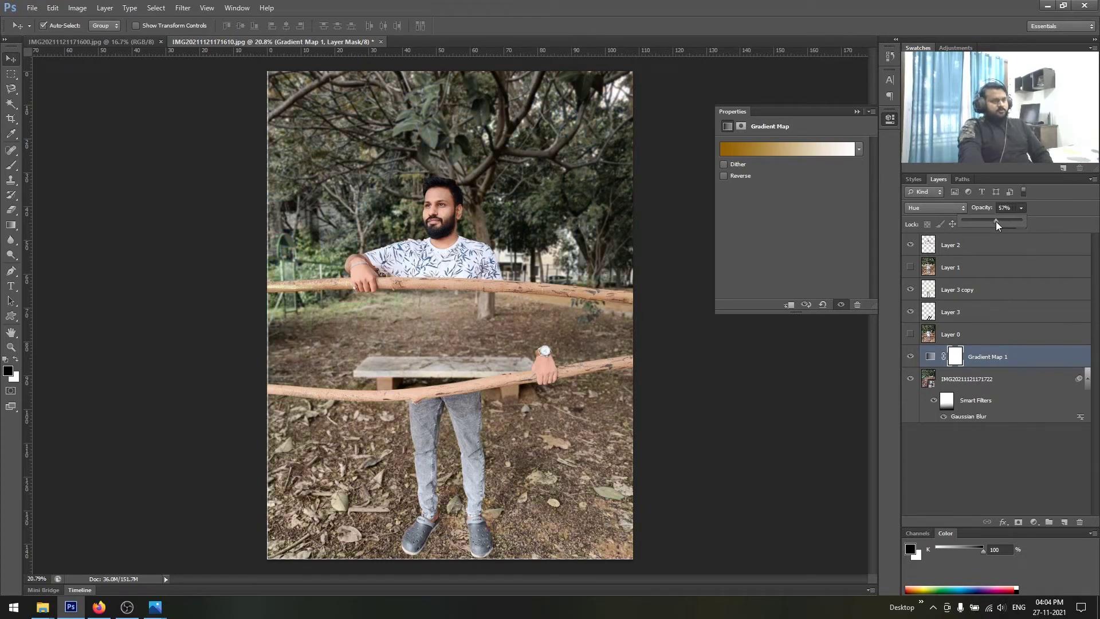
left_click_drag(1006, 215, 1004, 218)
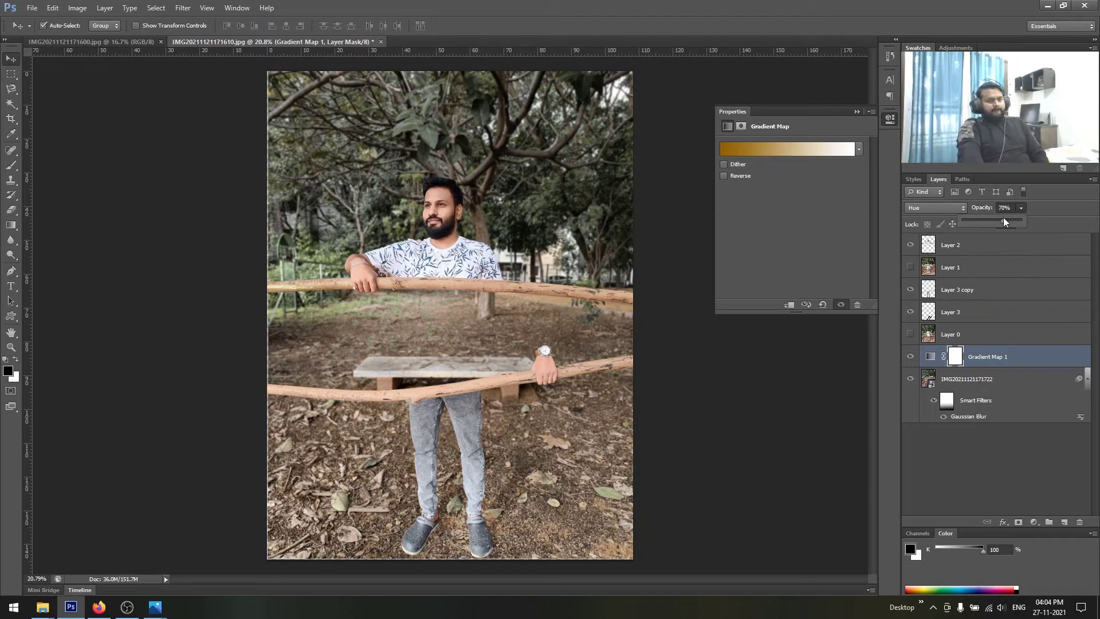
left_click(1016, 449)
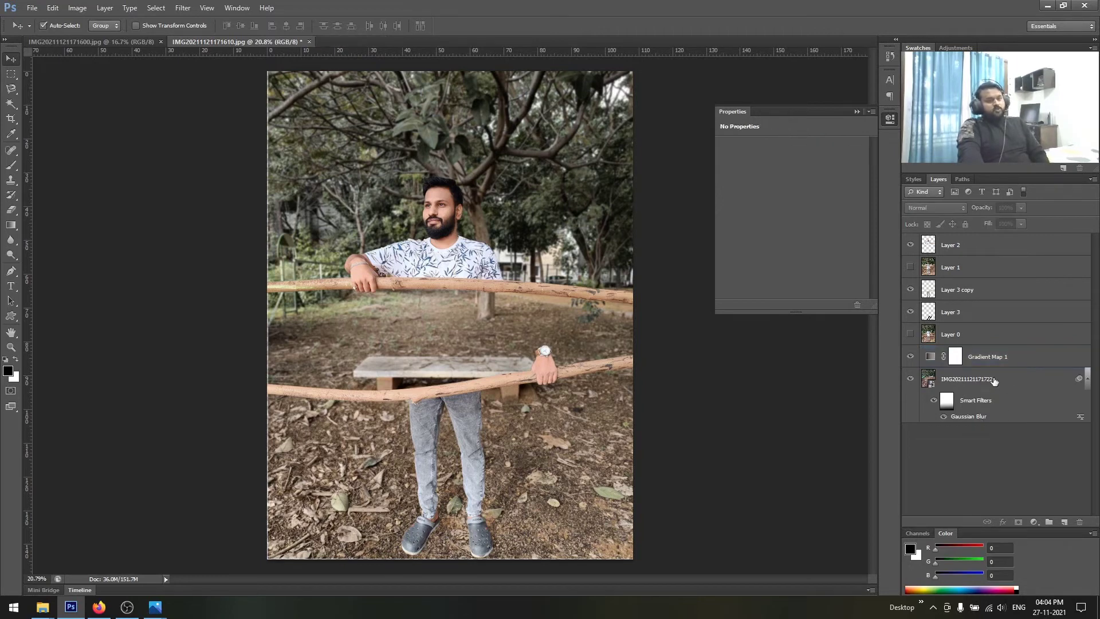
left_click(993, 358)
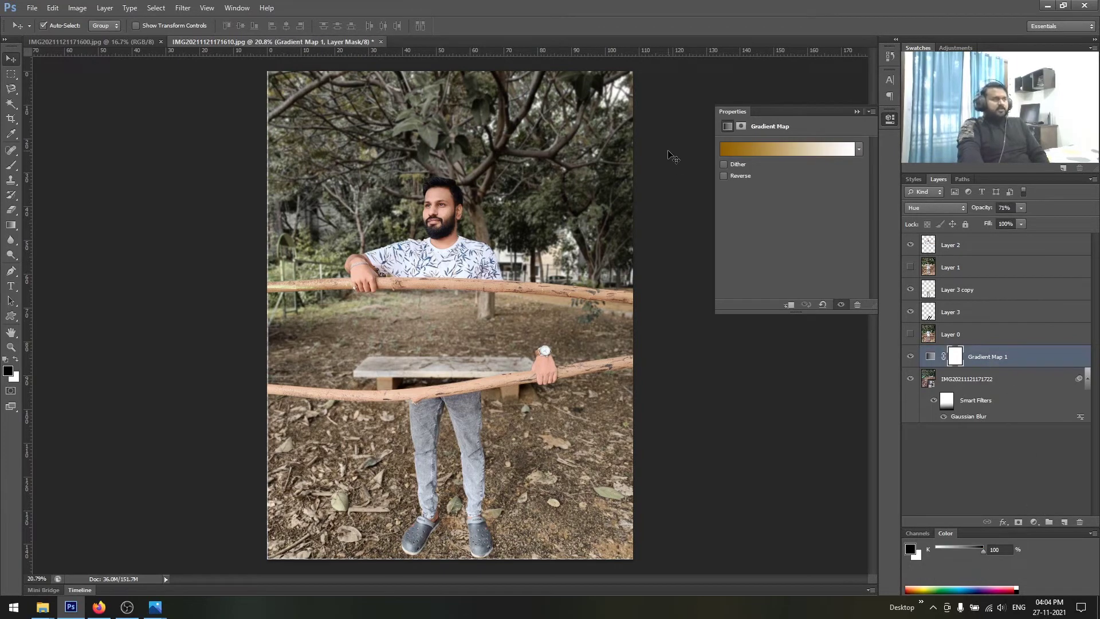
Browse the Image menu and the layer-style and adjustment-layer menus without applying anything.
left_click(77, 7)
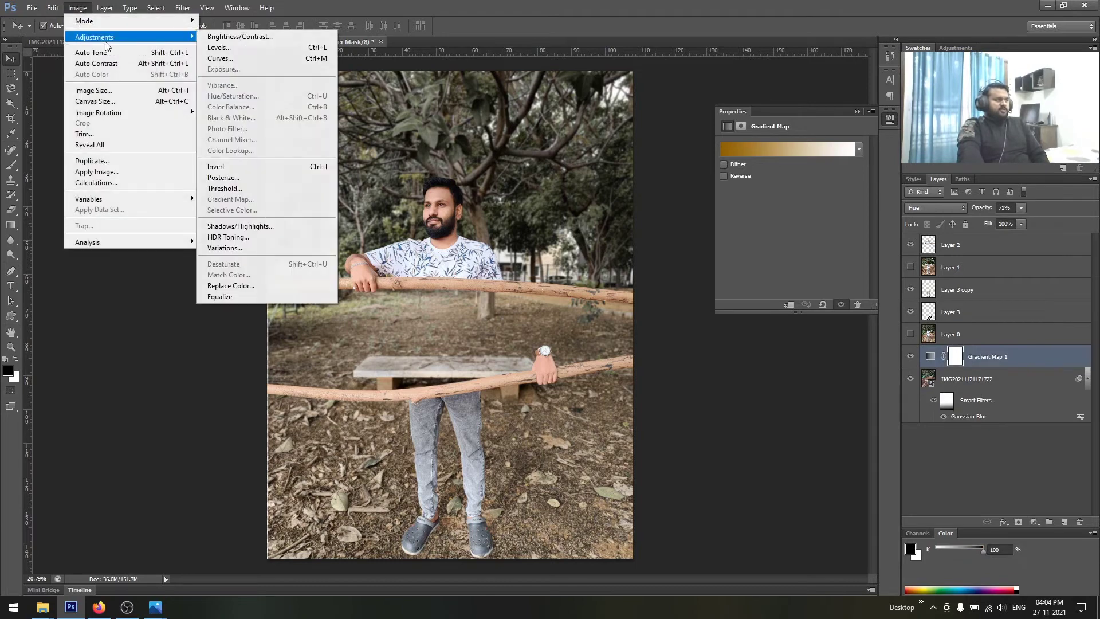
mouse_move(94, 37)
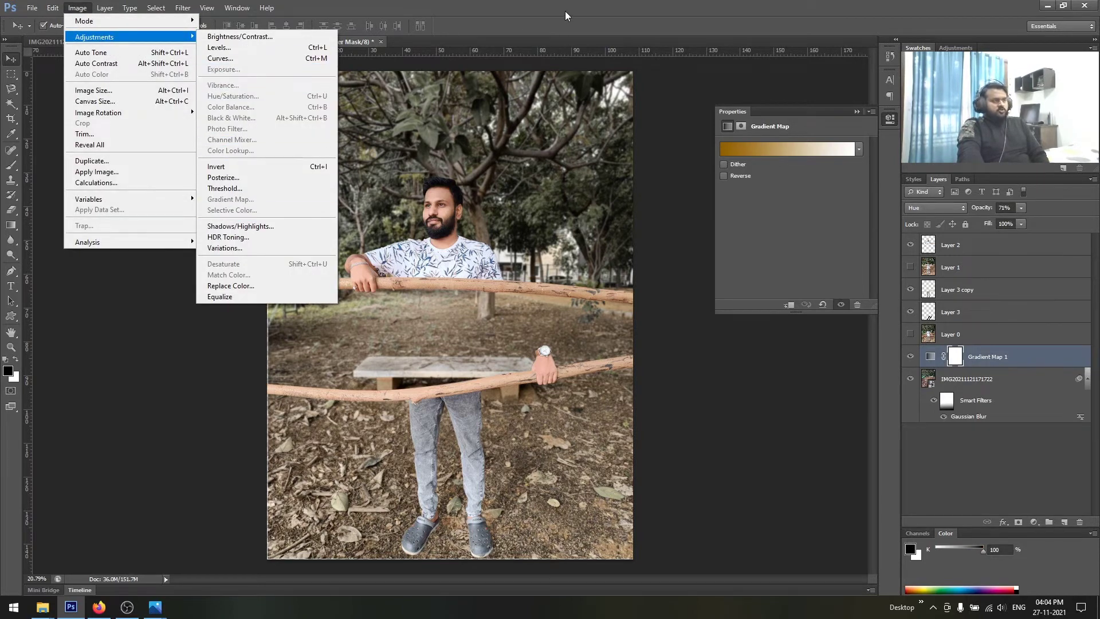
left_click(1022, 535)
left_click(1003, 521)
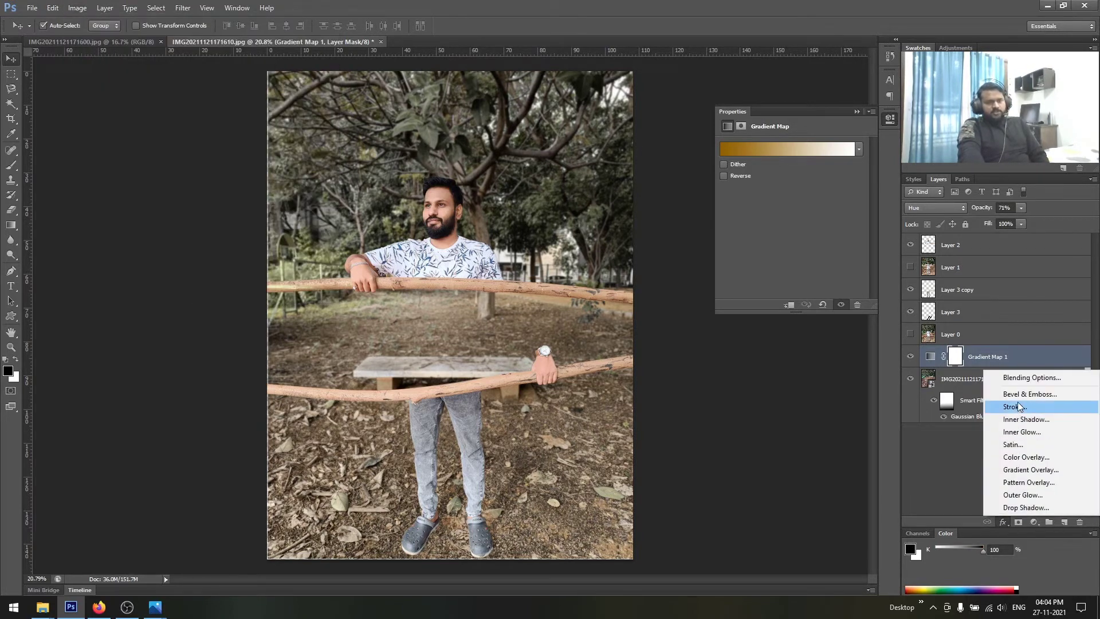
left_click(937, 478)
left_click(1042, 523)
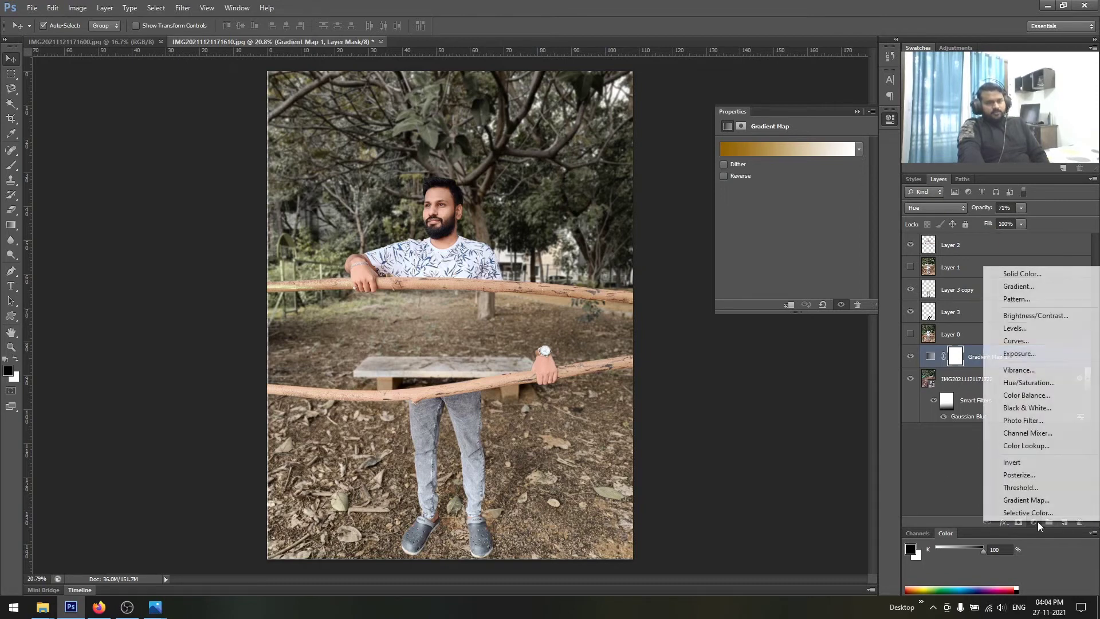
Add a Curves adjustment layer and bend its RGB curve into an S-shape.
left_click(1030, 341)
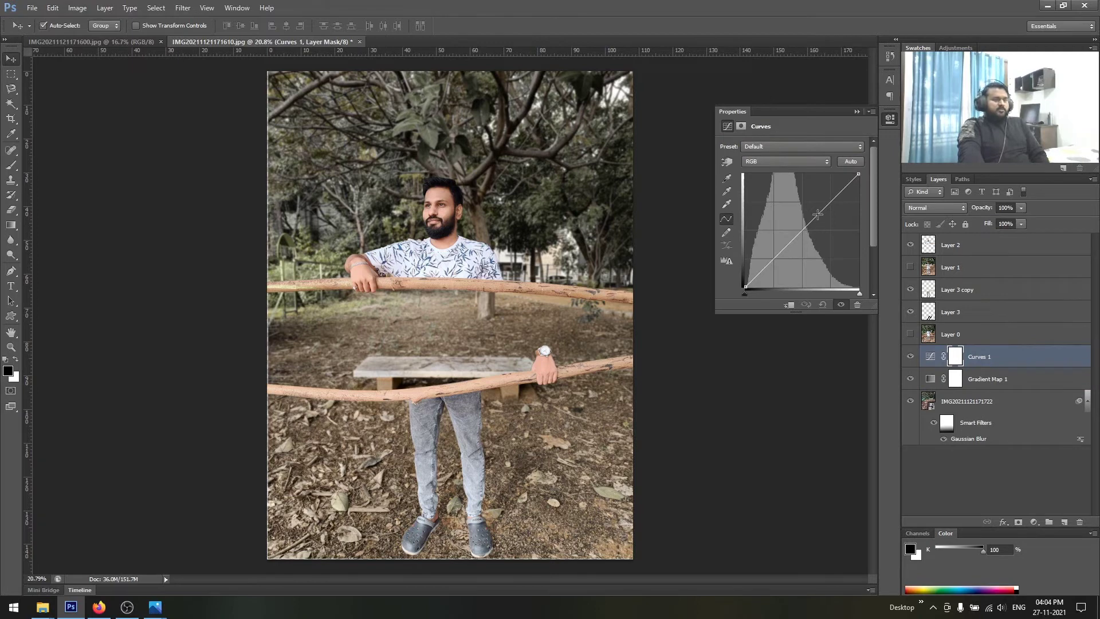
left_click_drag(818, 214, 817, 204)
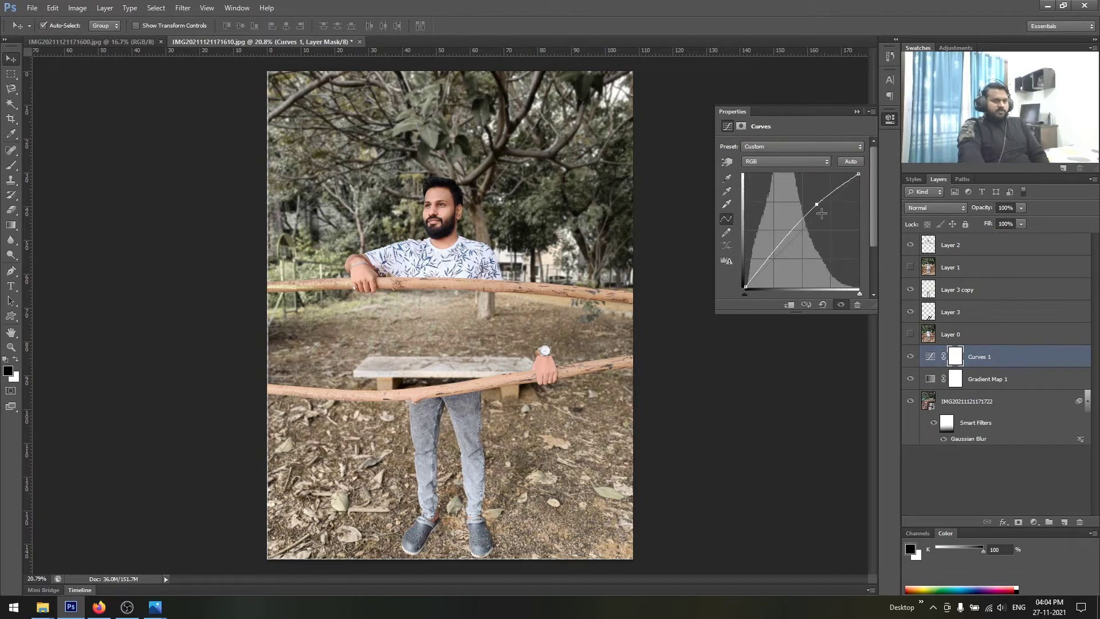
left_click_drag(780, 242, 787, 251)
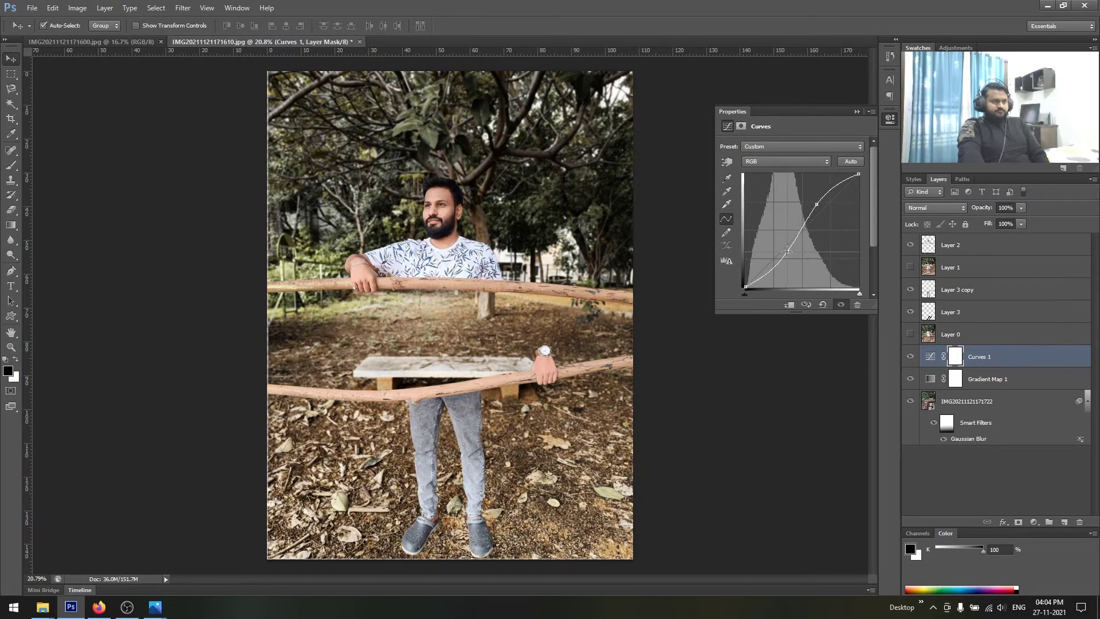
left_click_drag(816, 205, 819, 204)
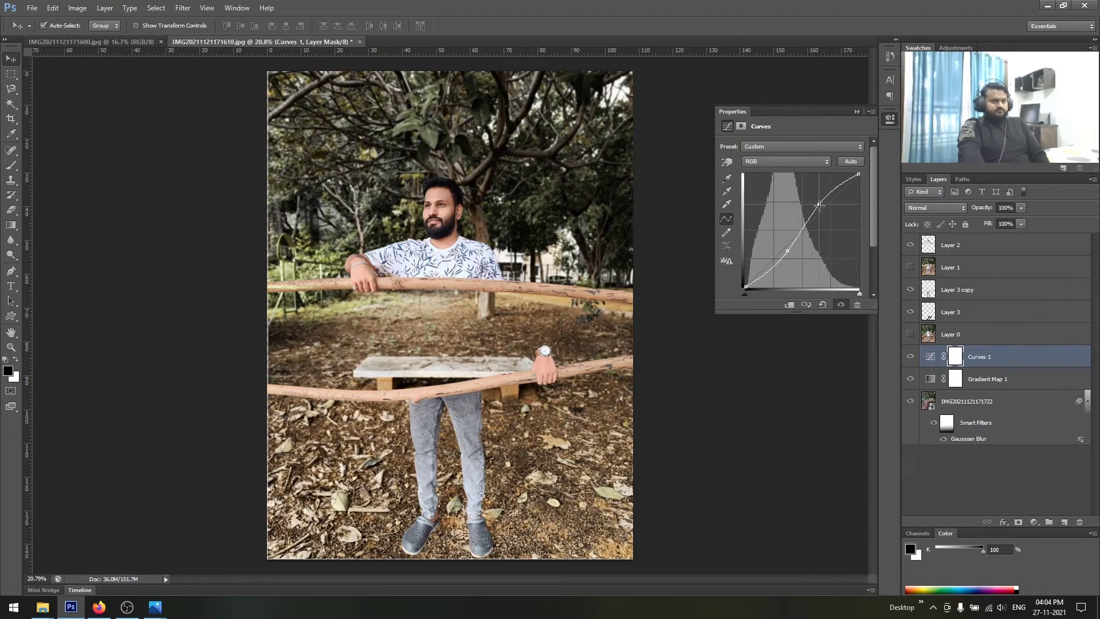
left_click_drag(790, 252, 778, 256)
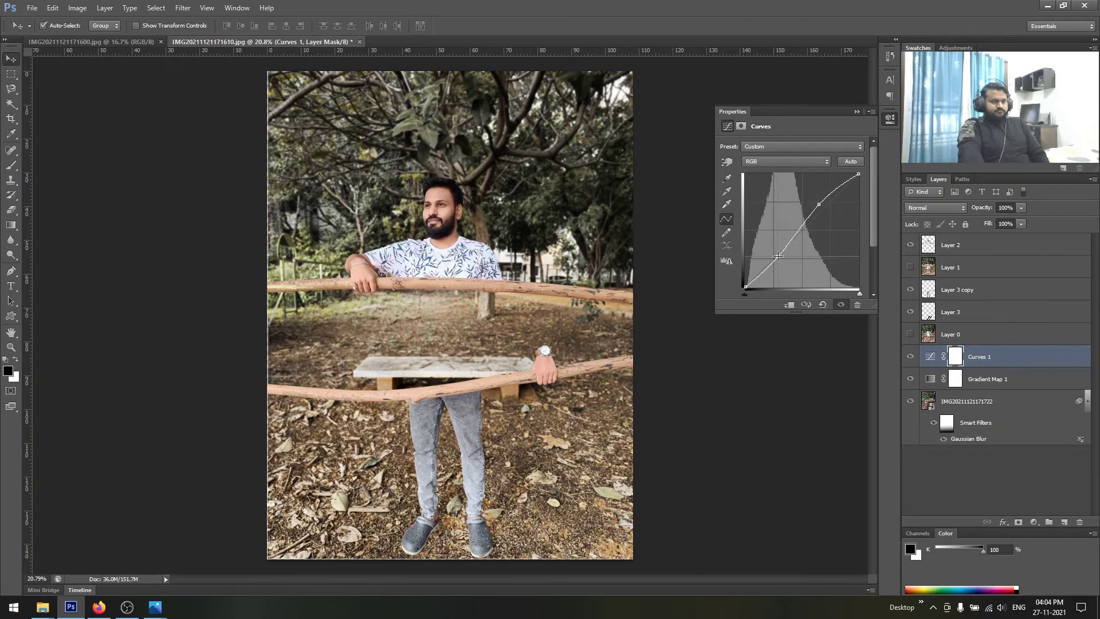
key("shift+alt+u")
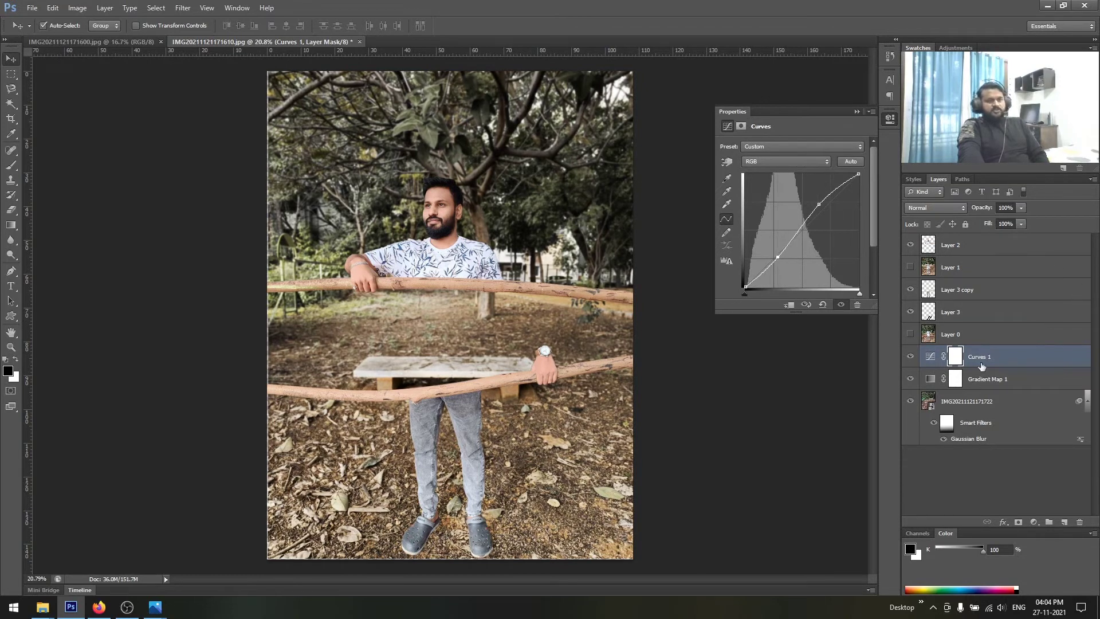
Check Gradient Map 1, then deepen shadows and brighten highlights on the Curves 1 S-curve.
left_click(995, 380)
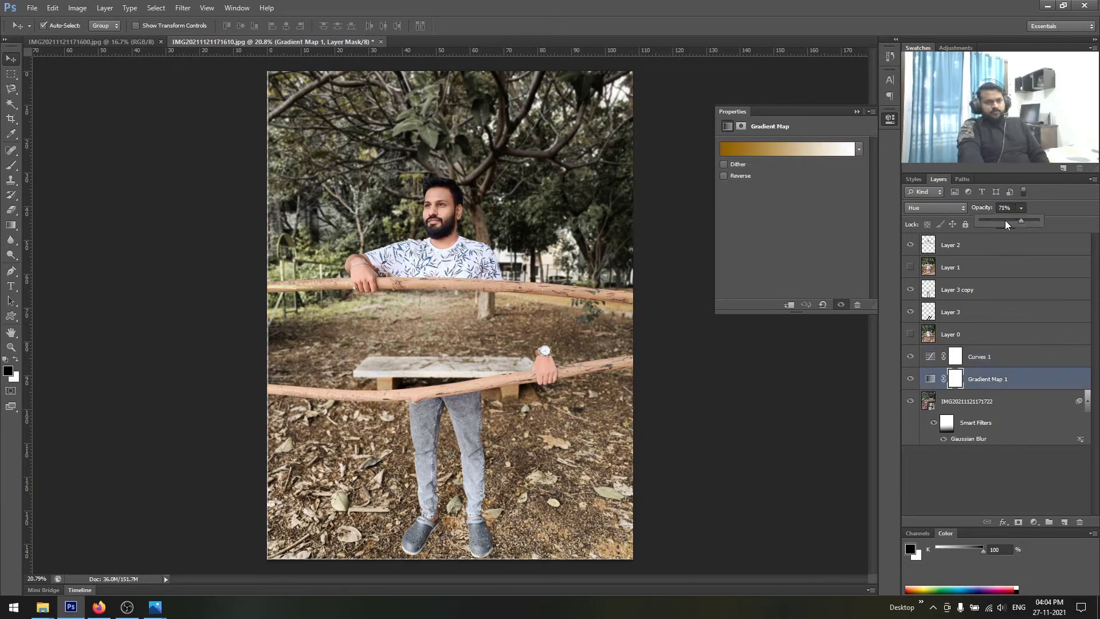
left_click(989, 357)
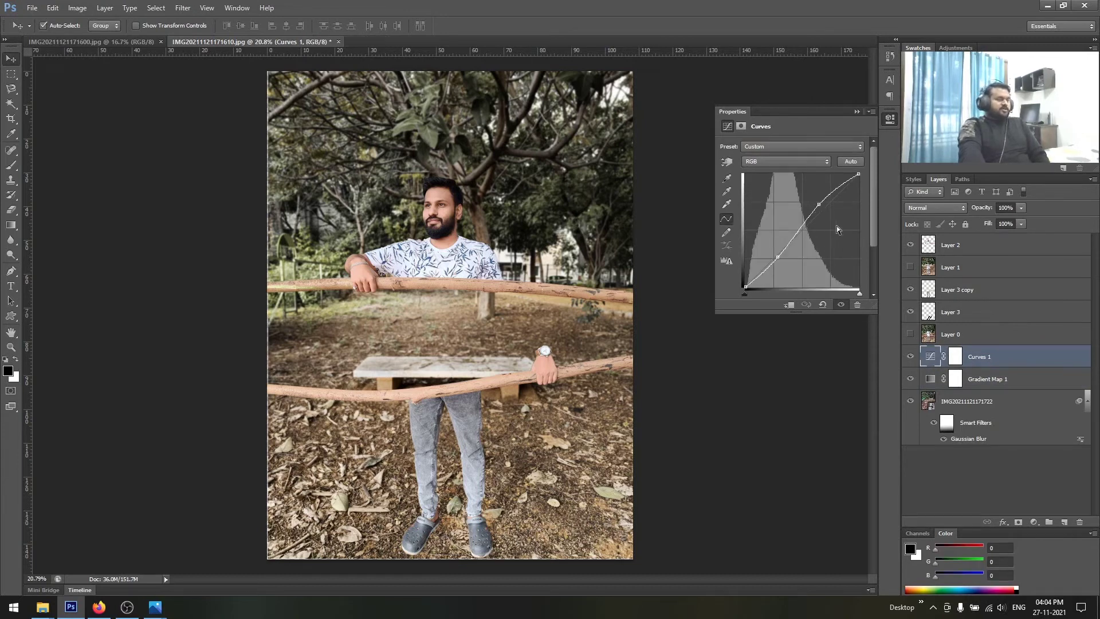
left_click_drag(777, 258, 776, 262)
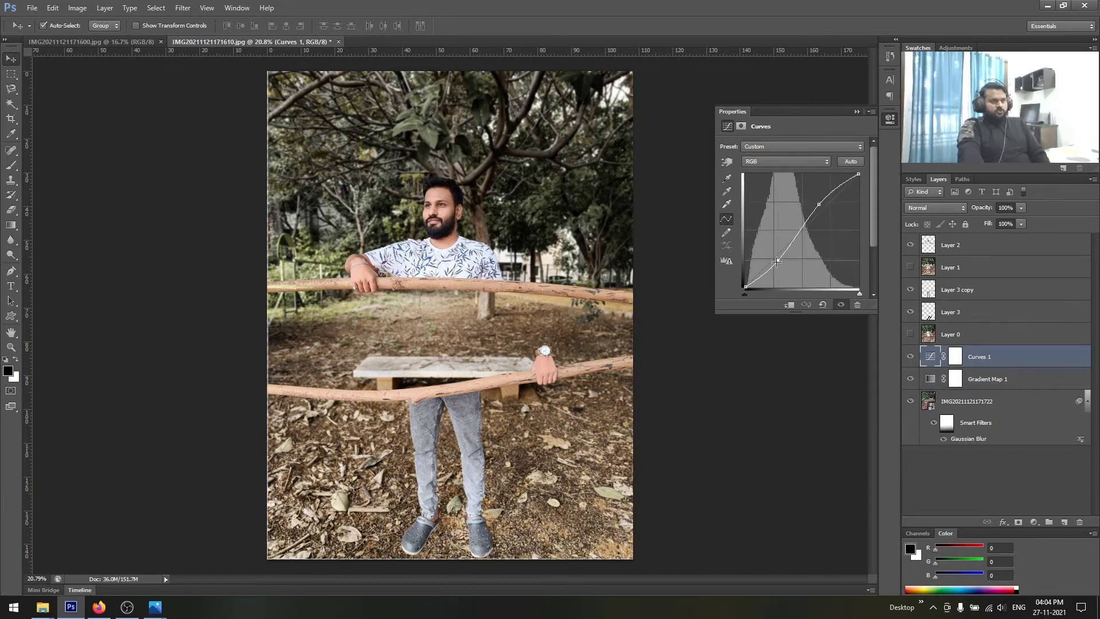
left_click_drag(819, 205, 821, 204)
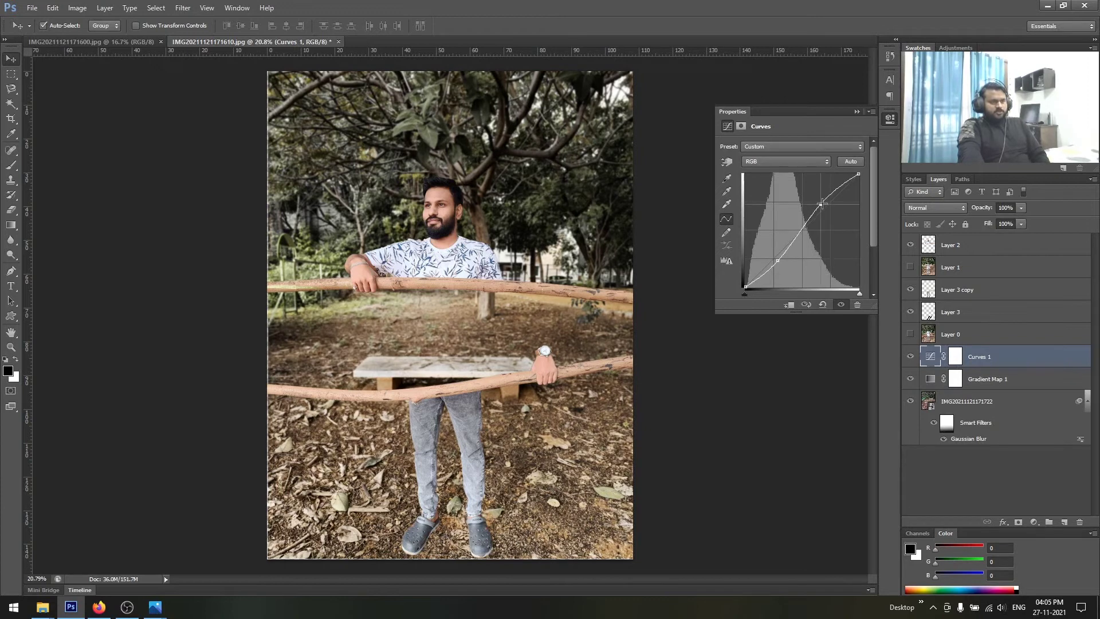
left_click(857, 112)
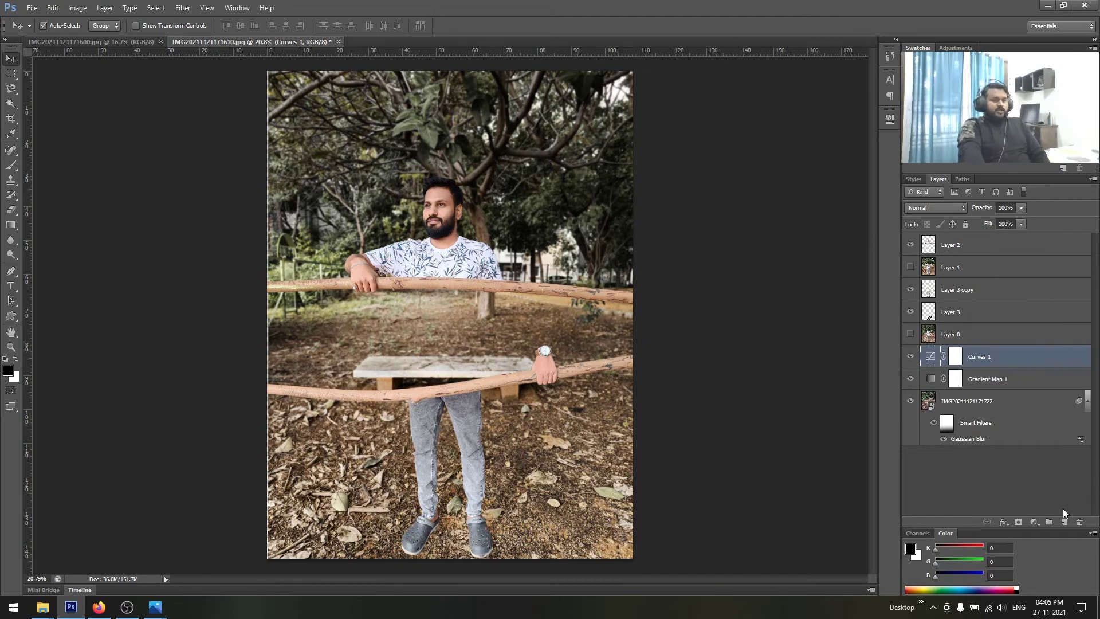
Create a black-filled Layer 4 and render a 50-300mm Zoom lens flare near the man's head.
left_click(1065, 523)
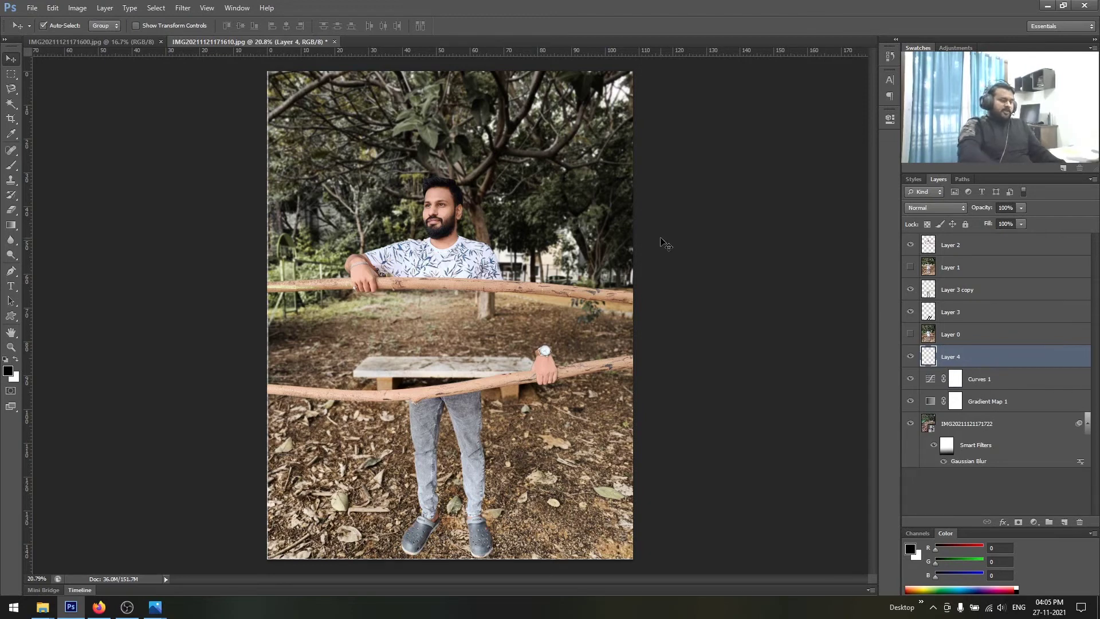
key("alt+BackSpace")
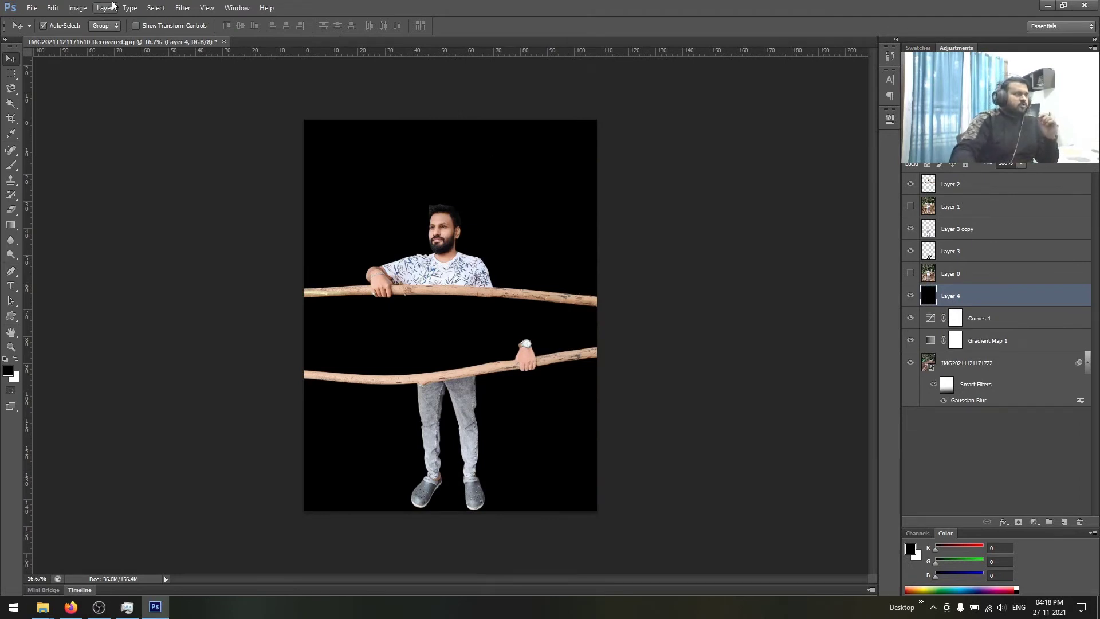
left_click(181, 8)
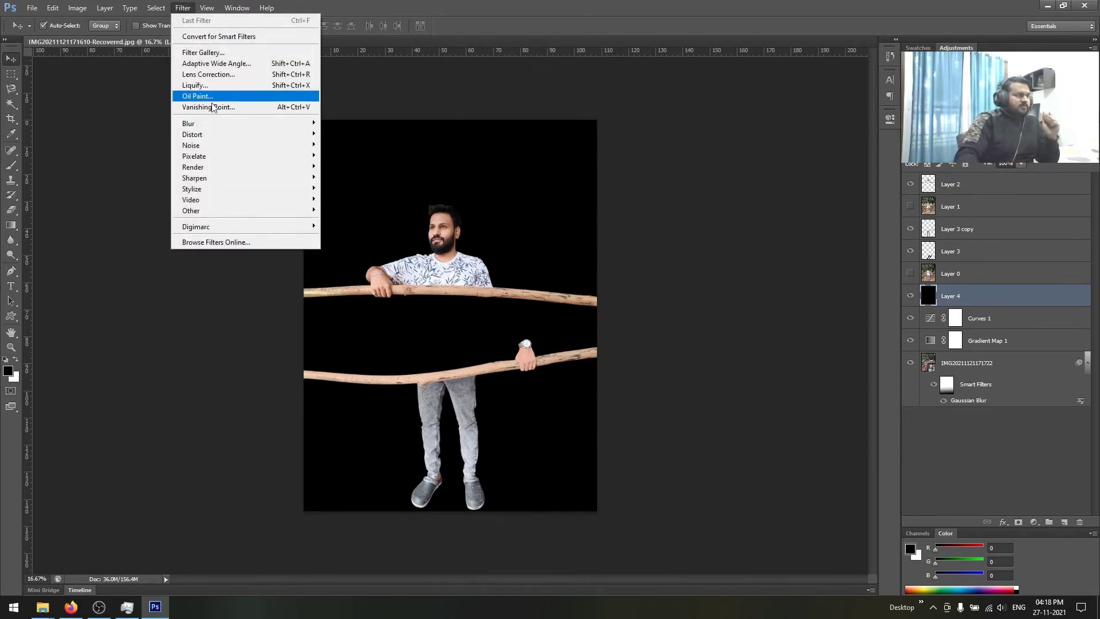
mouse_move(194, 166)
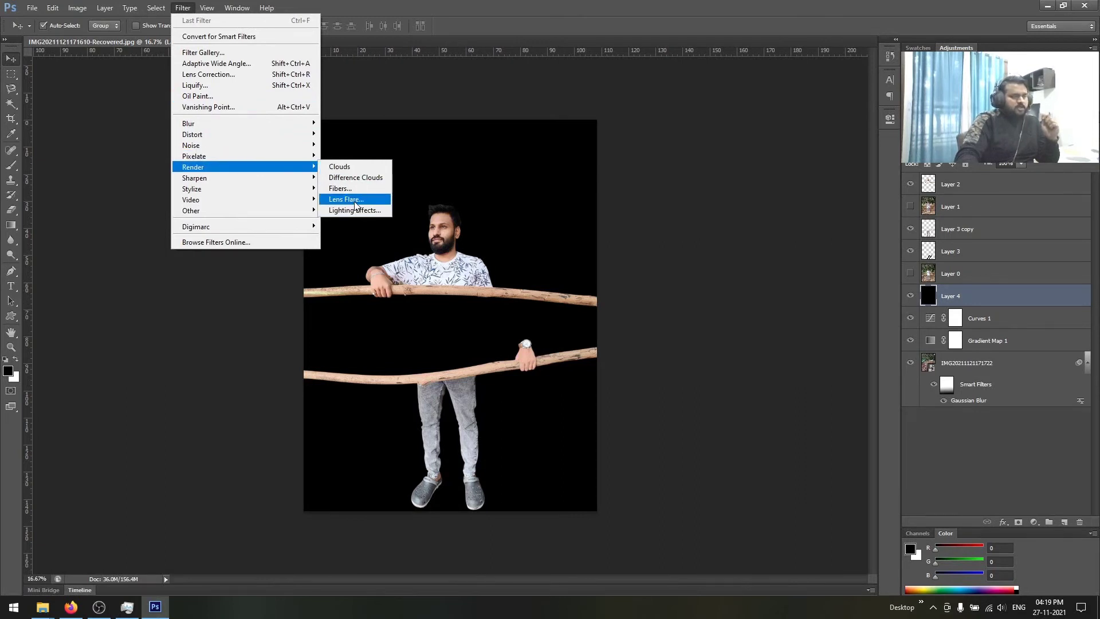
left_click(355, 202)
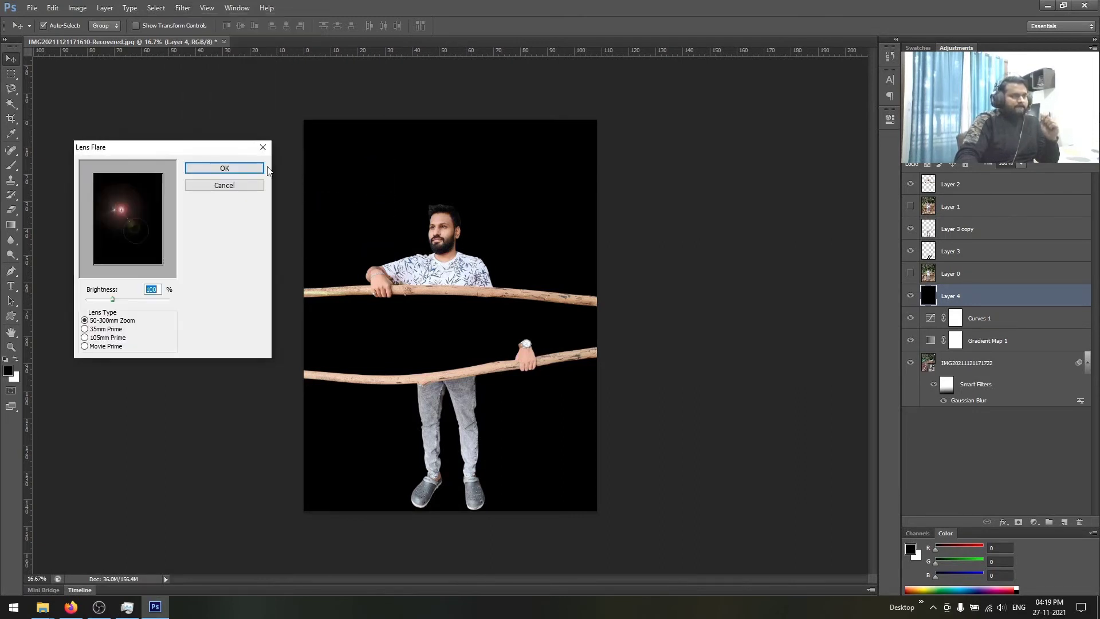
left_click_drag(147, 146, 729, 131)
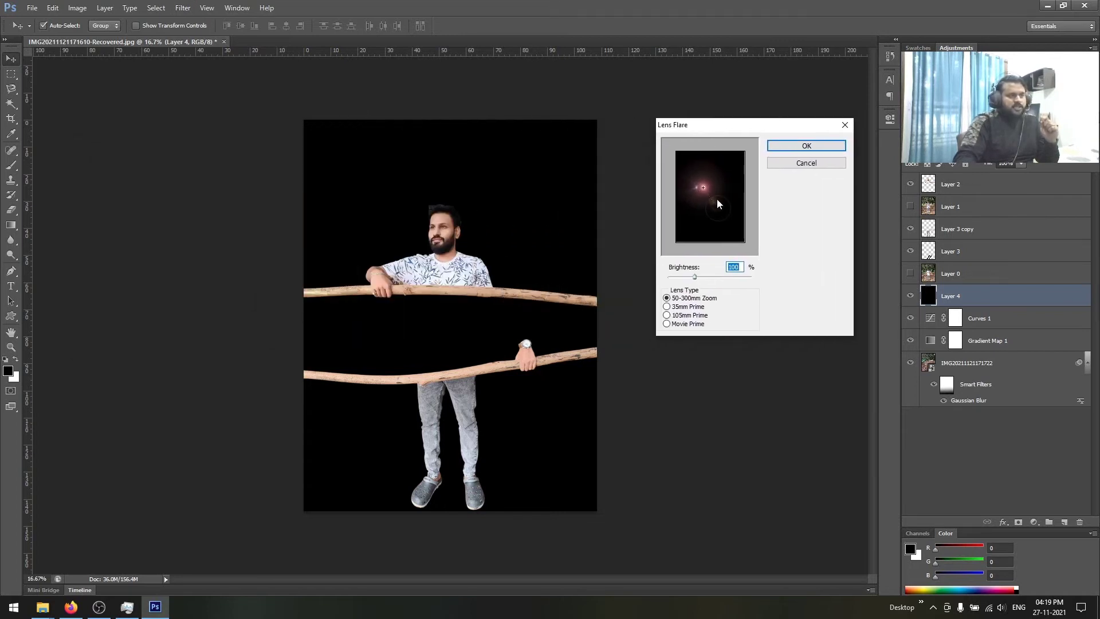
left_click(719, 192)
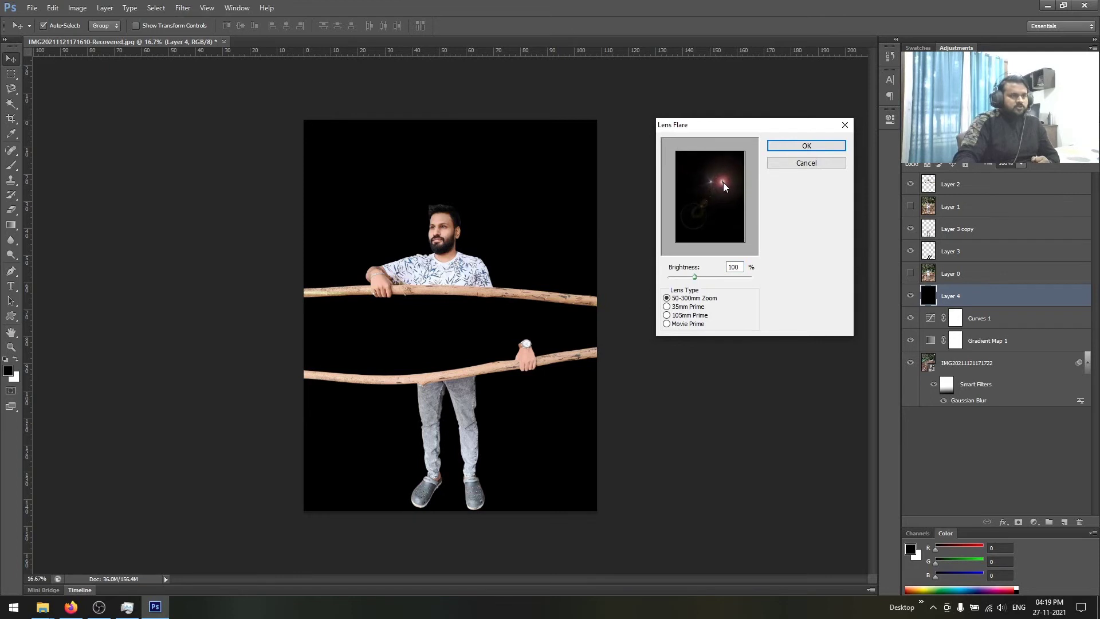
left_click_drag(720, 179, 717, 181)
left_click(799, 145)
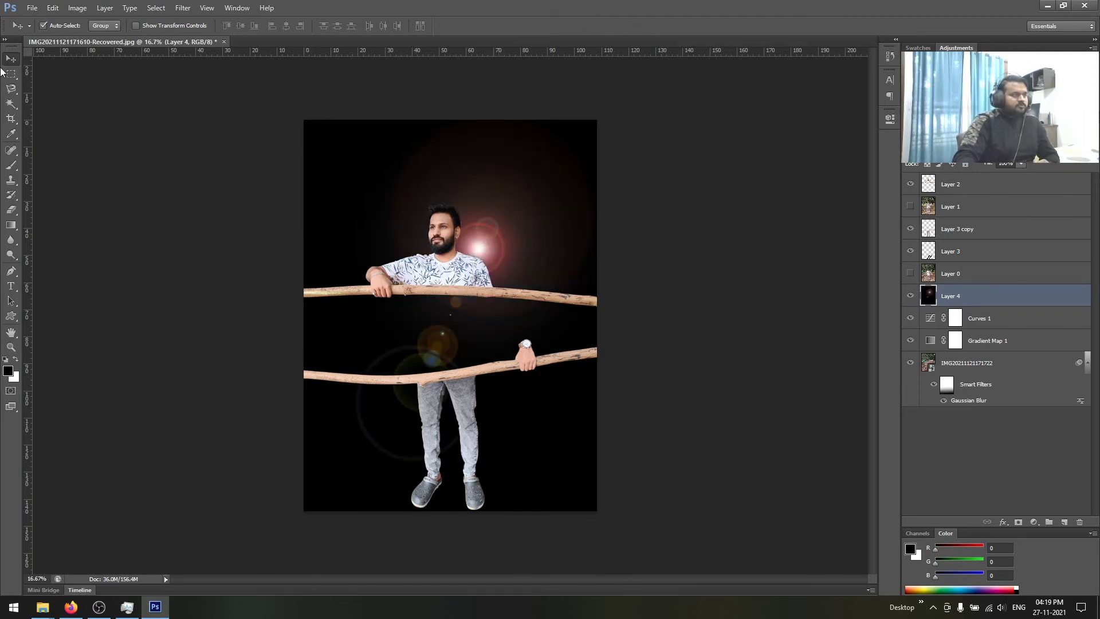
Set Layer 4 to Screen blend mode and move the flare right into the trees.
mouse_move(496, 236)
left_mouse_down()
mouse_move(431, 244)
mouse_move(469, 229)
left_mouse_up()
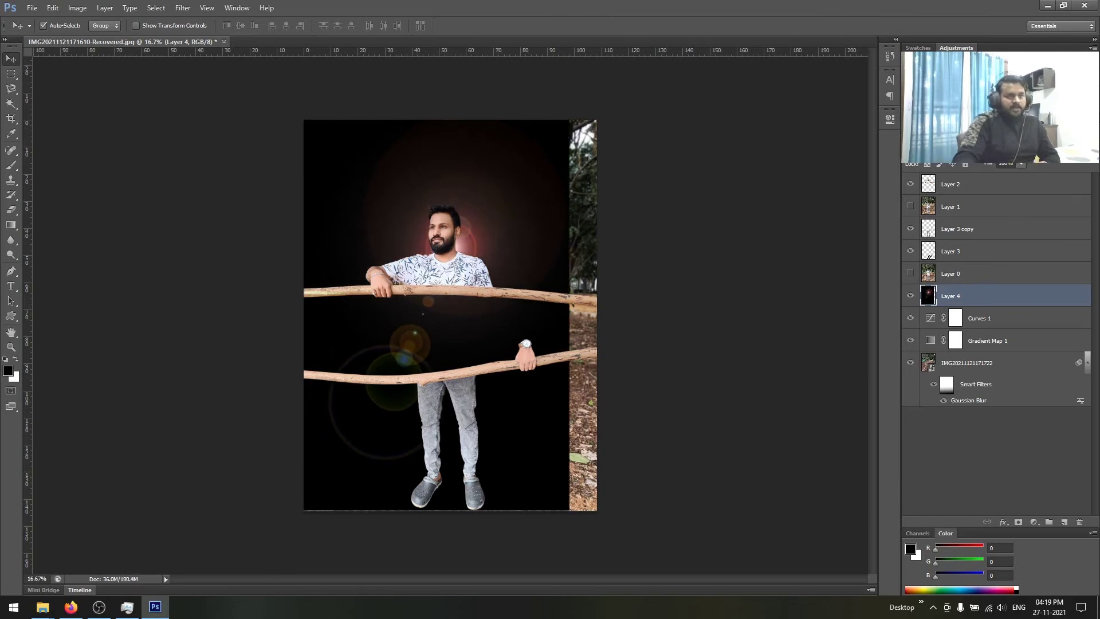
left_click(931, 151)
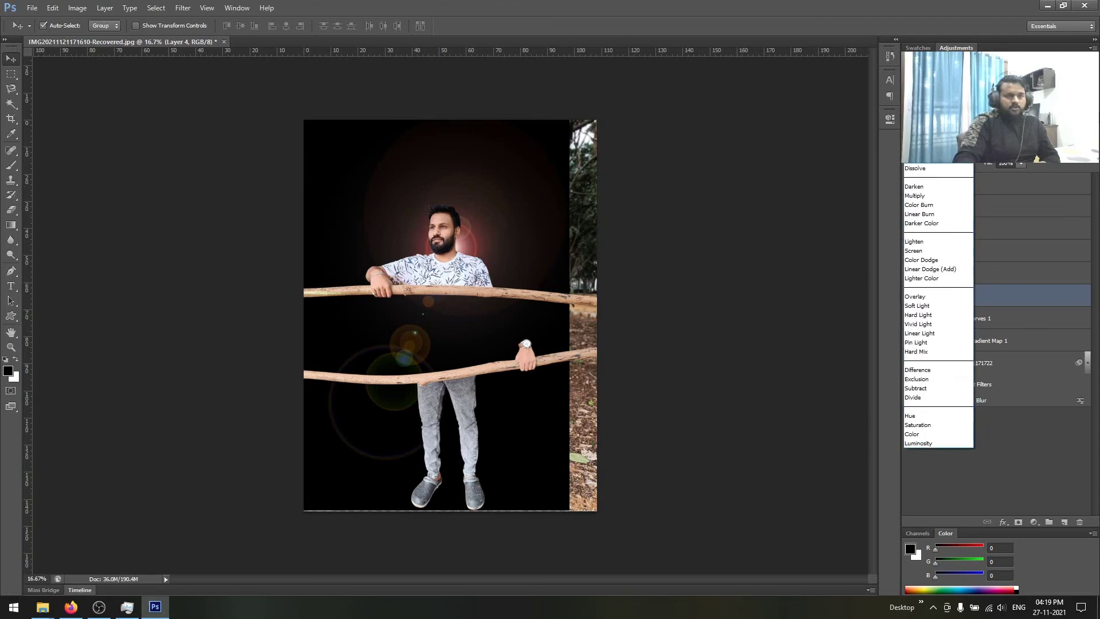
left_click(929, 251)
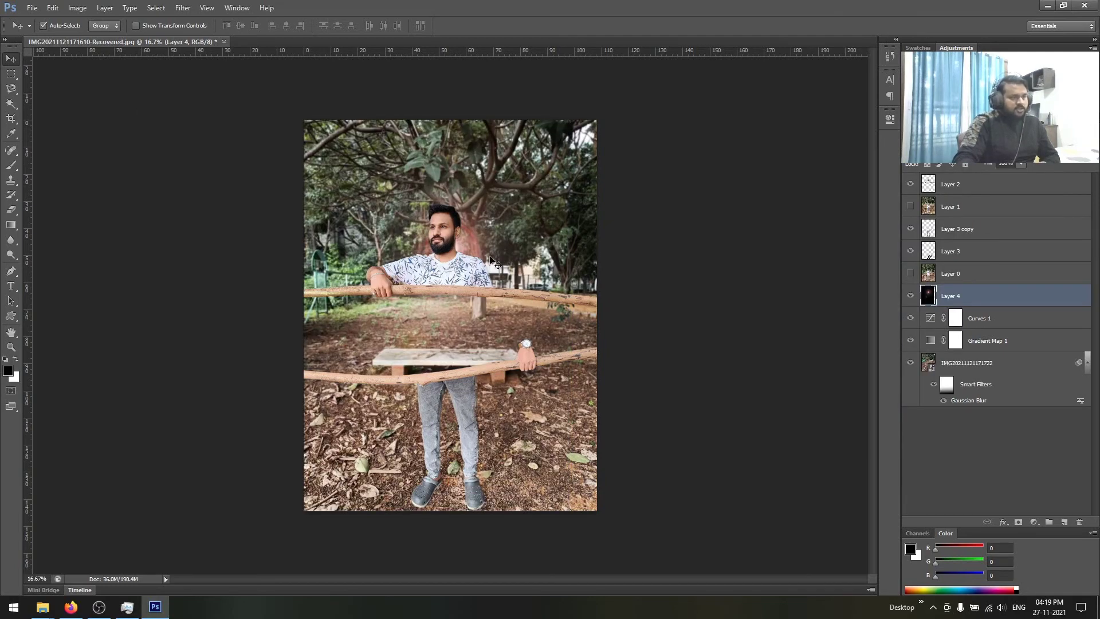
left_click_drag(434, 256, 519, 265)
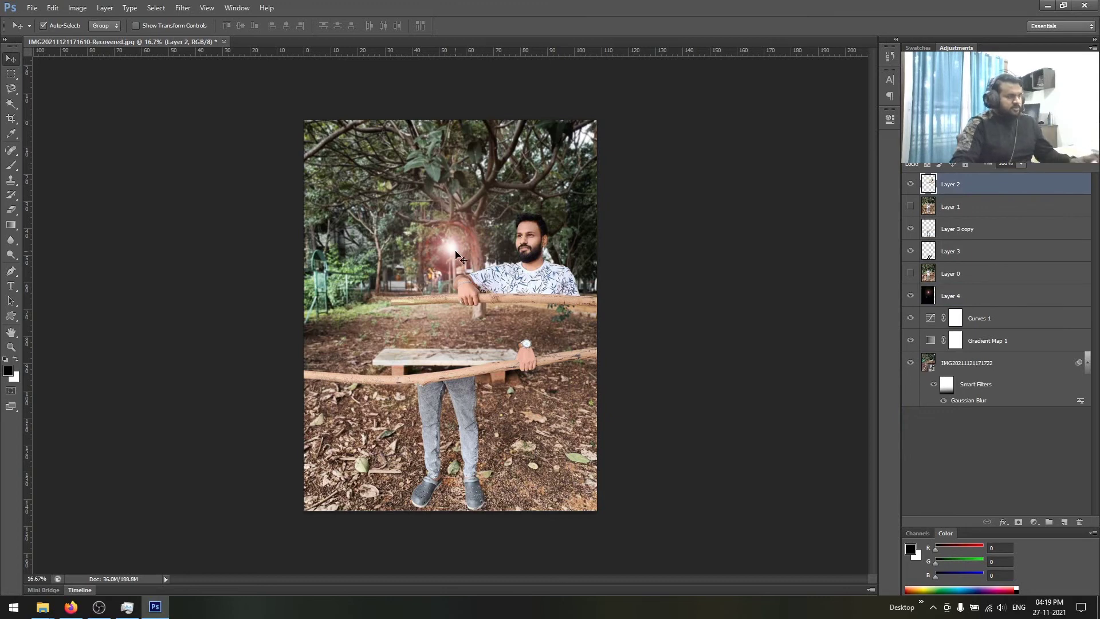
key("ctrl+z")
left_click(948, 298)
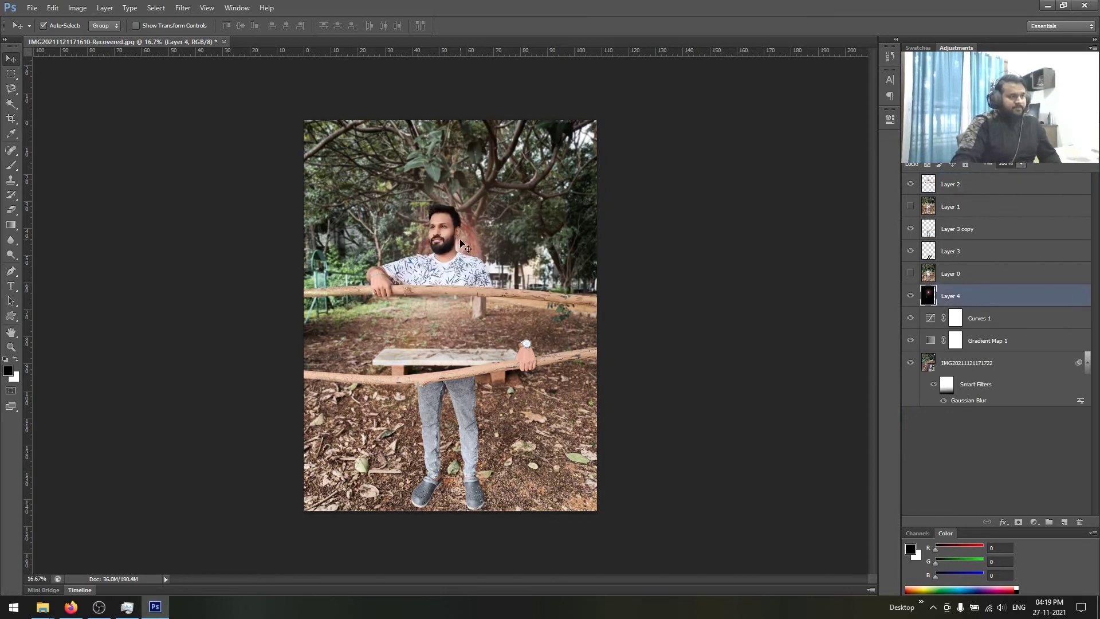
left_click_drag(418, 242, 549, 253)
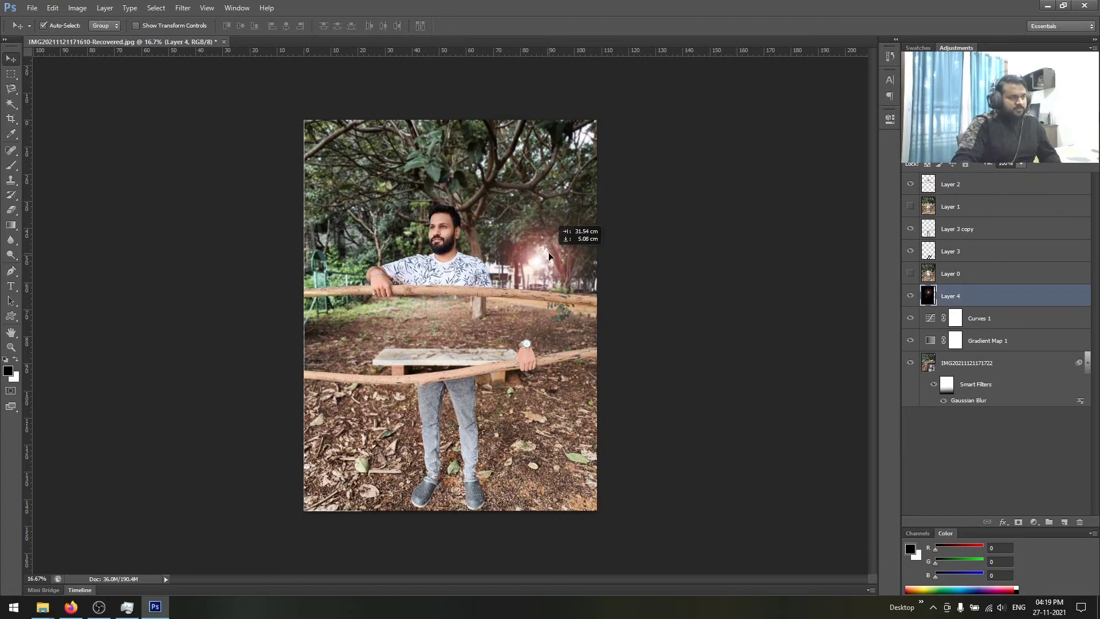
Pull the Curves 1 lower control point further down to deepen the shadows.
double_click(924, 318)
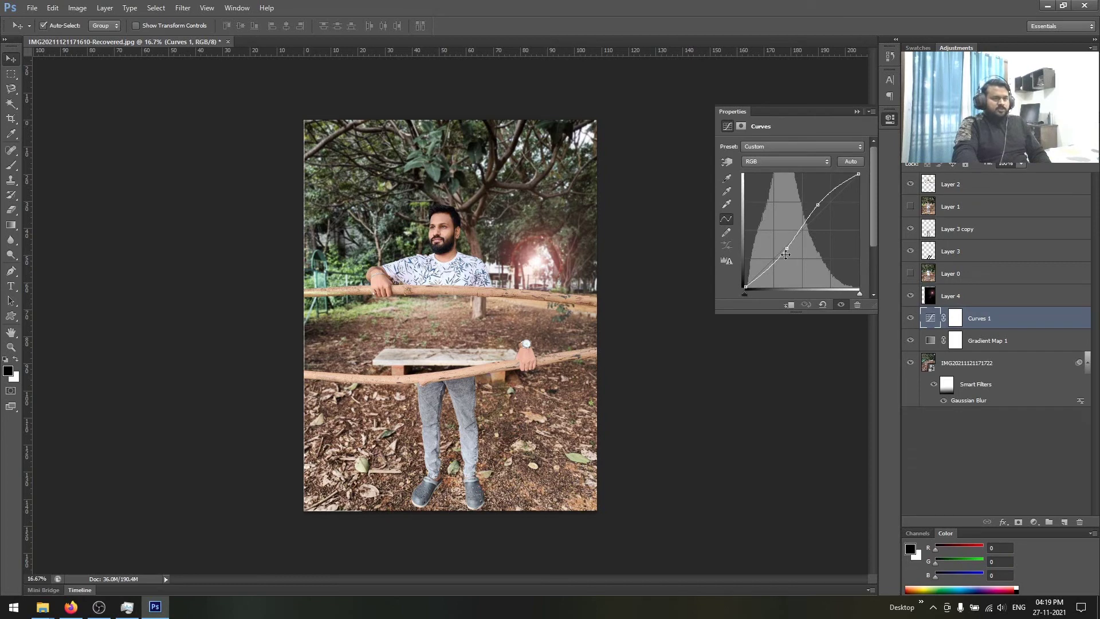
left_click_drag(786, 254, 785, 261)
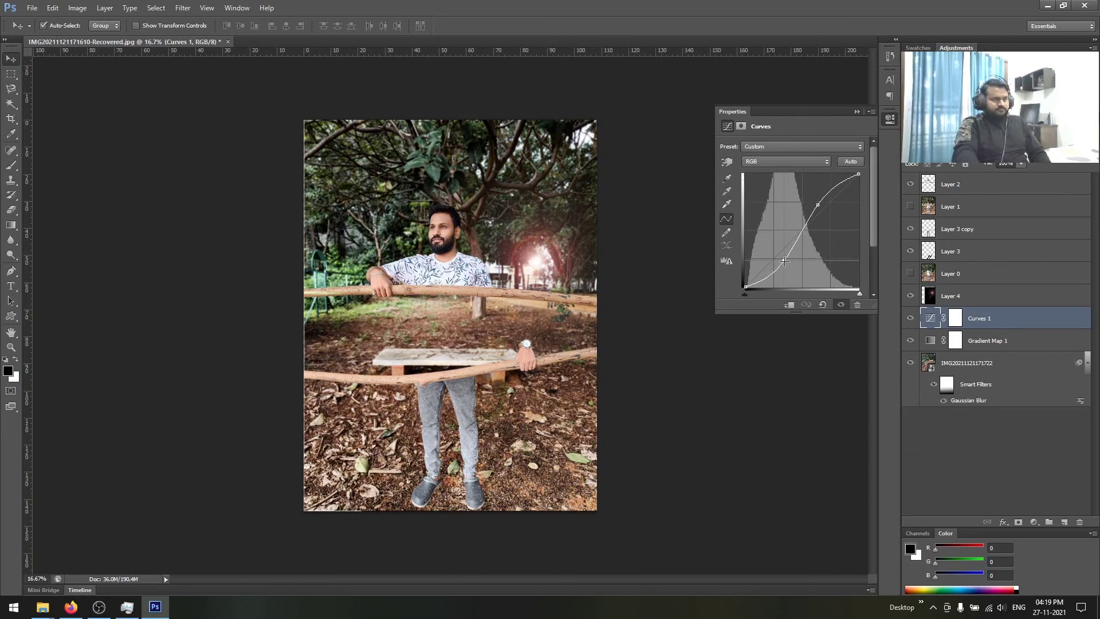
left_click_drag(784, 261, 781, 262)
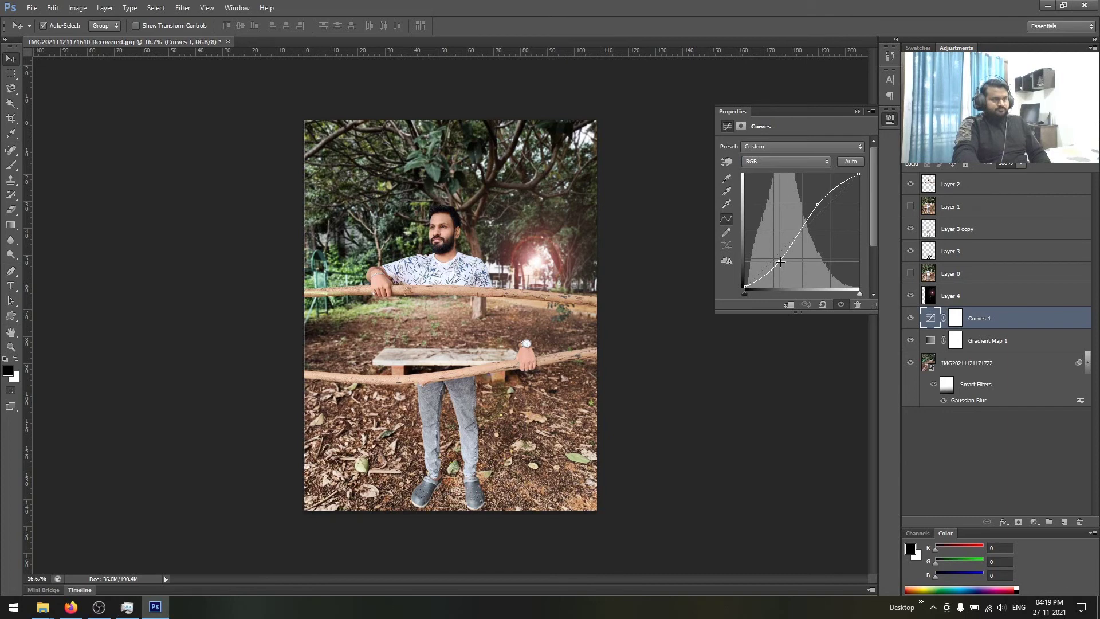
left_click(857, 111)
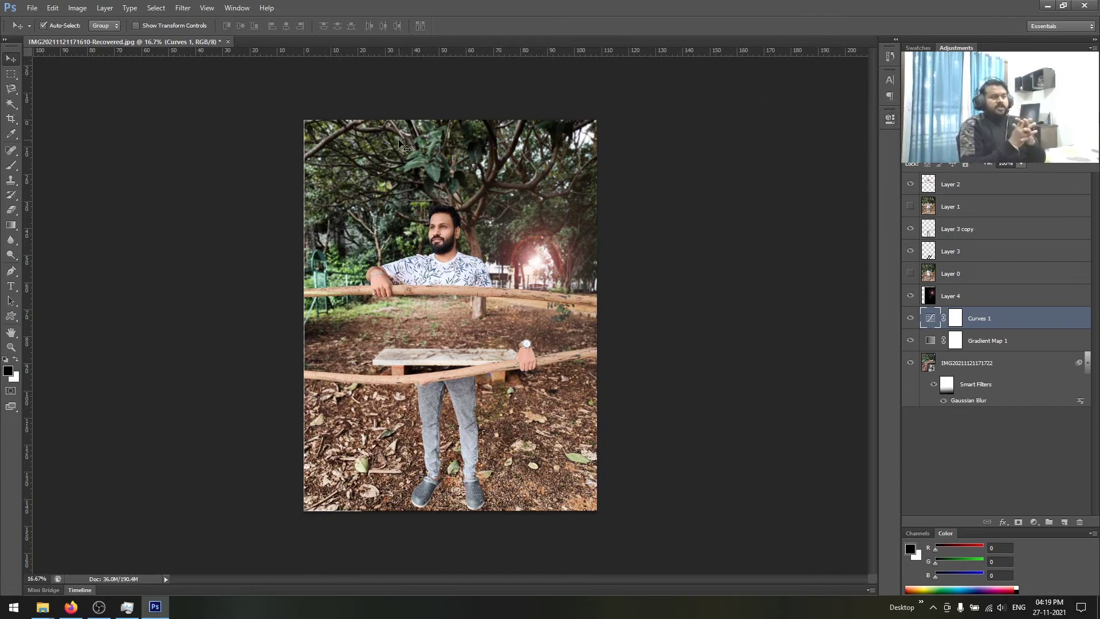